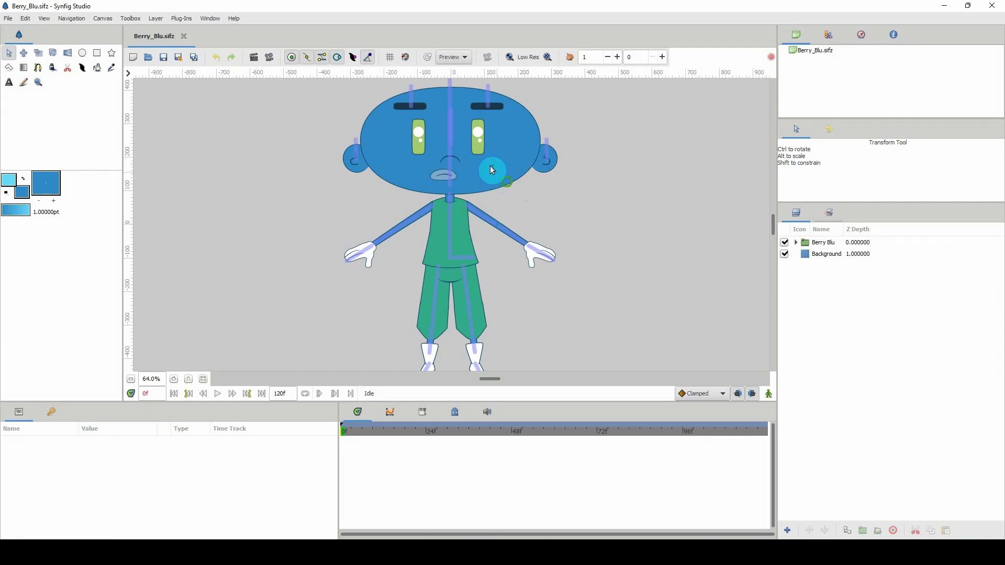
Expand the Berry Blu group, its Head subgroup and the face group inside it to list the facial feature layers
left_click_drag(459, 148, 477, 256)
scroll(159, 377, "up", 2)
scroll(415, 263, "up", 2)
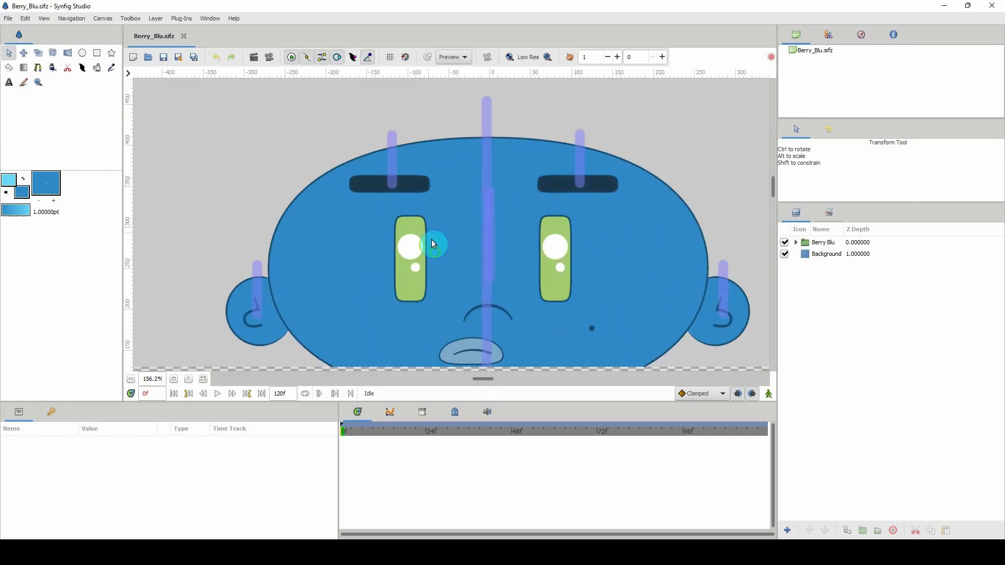
left_click(796, 243)
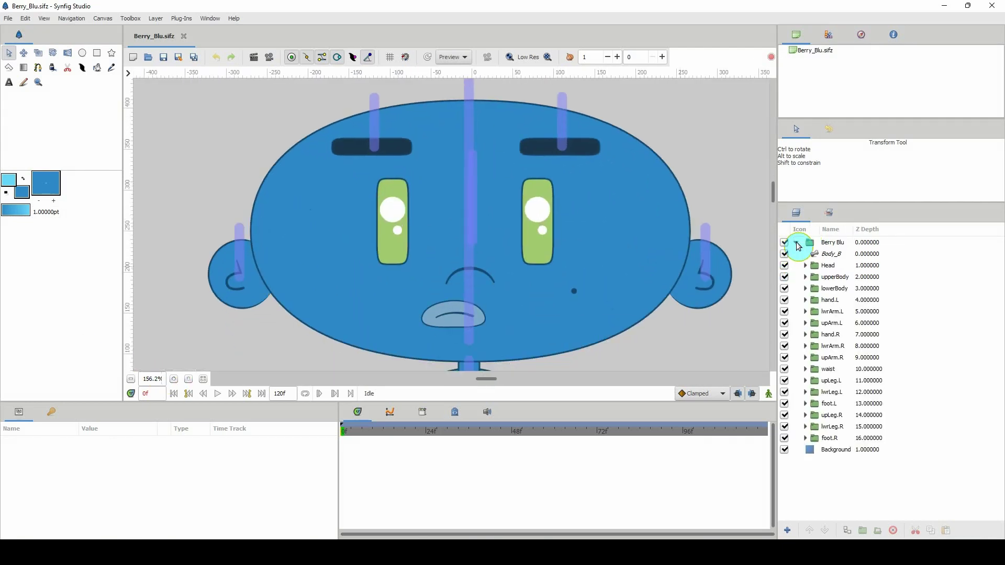
scroll(150, 381, "down", 1)
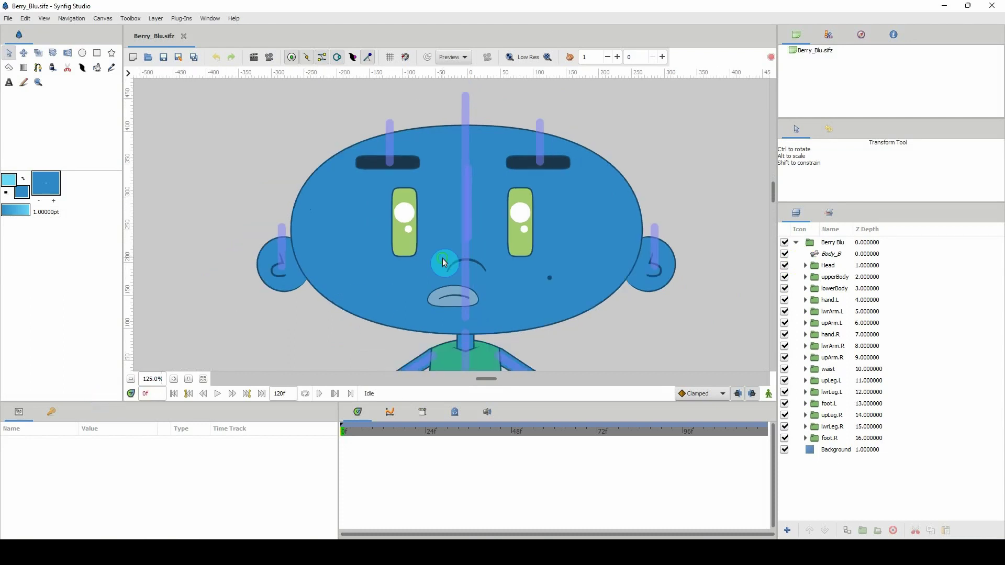
left_click_drag(402, 179, 394, 207)
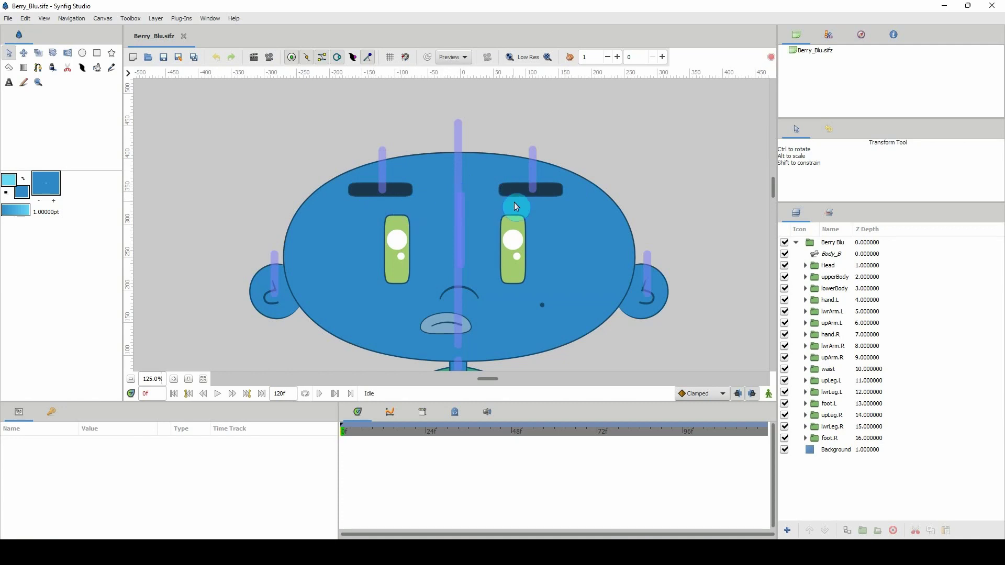
left_click(806, 266)
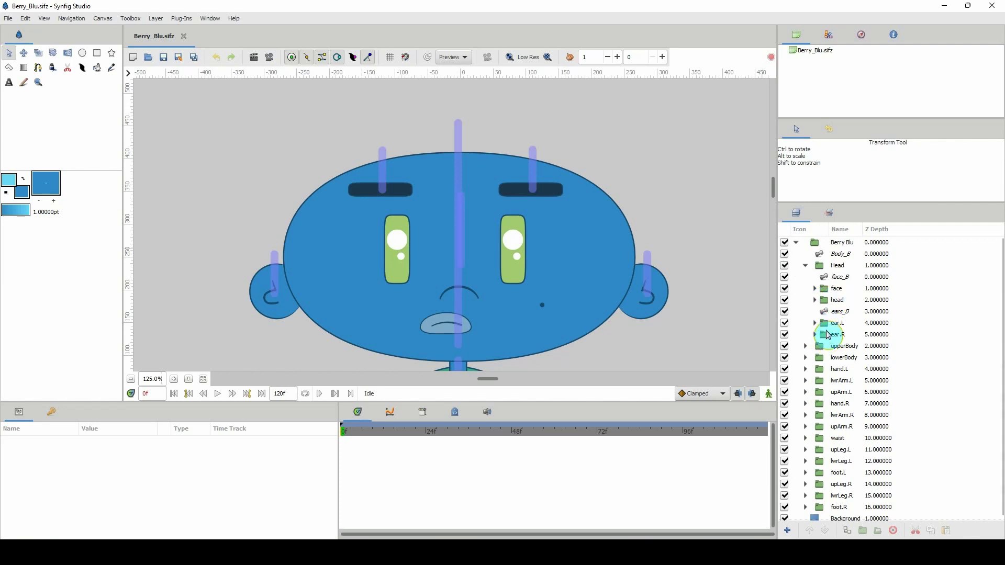
left_click(815, 300)
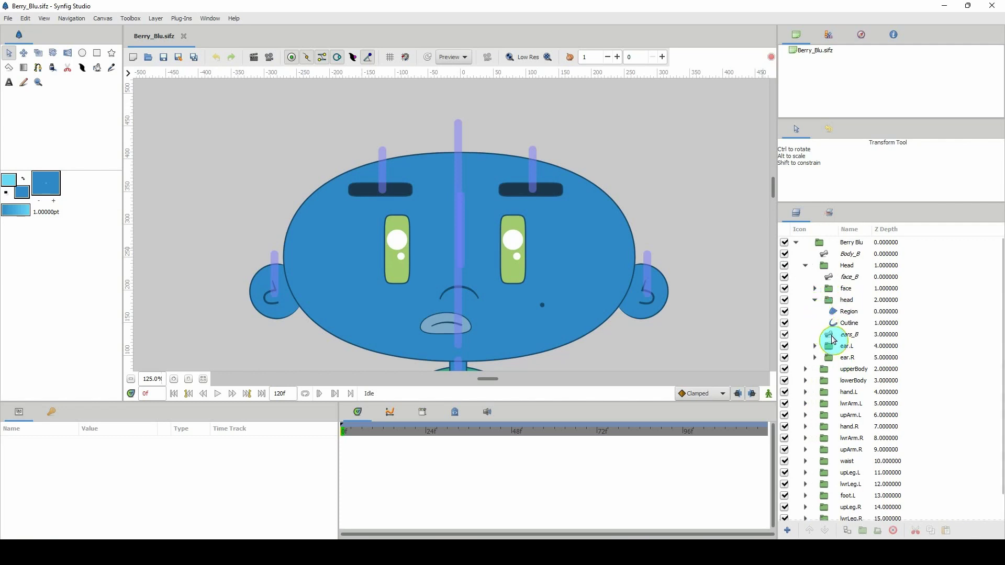
left_click(814, 300)
left_click(815, 289)
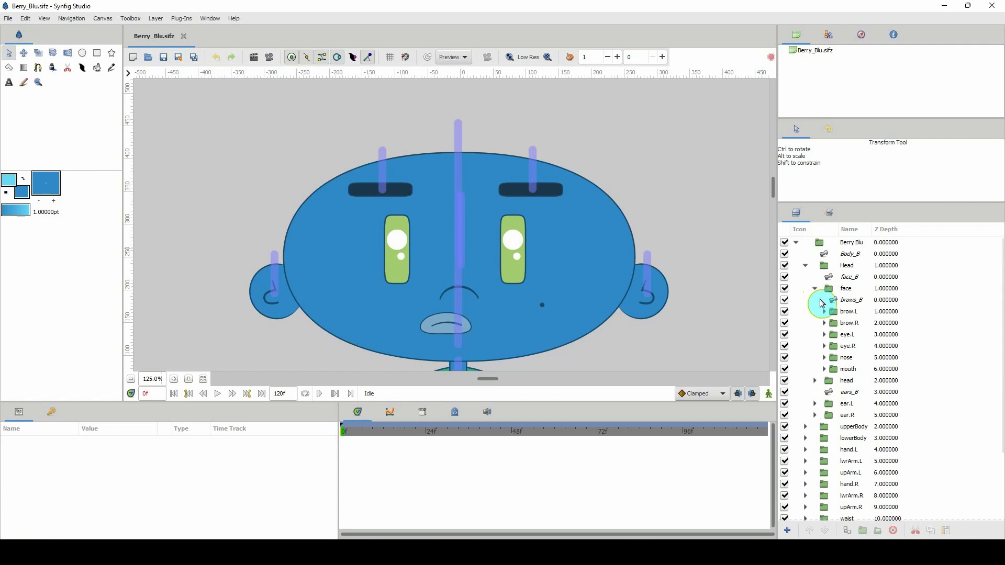
Try raising the bone over brow.L in the brows_B skeleton and undo the move
left_click(842, 300)
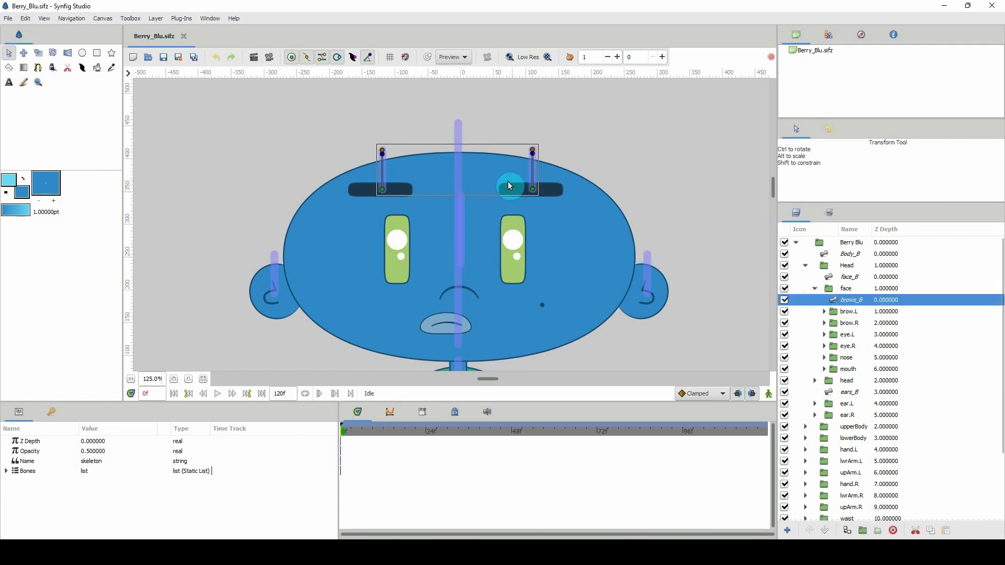
left_click_drag(532, 189, 530, 147)
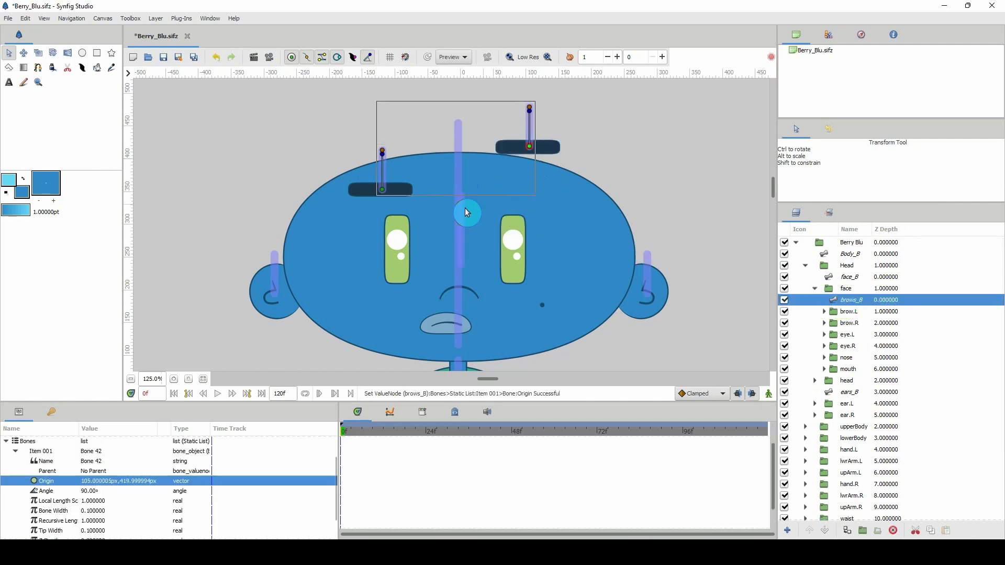
key("ctrl+z")
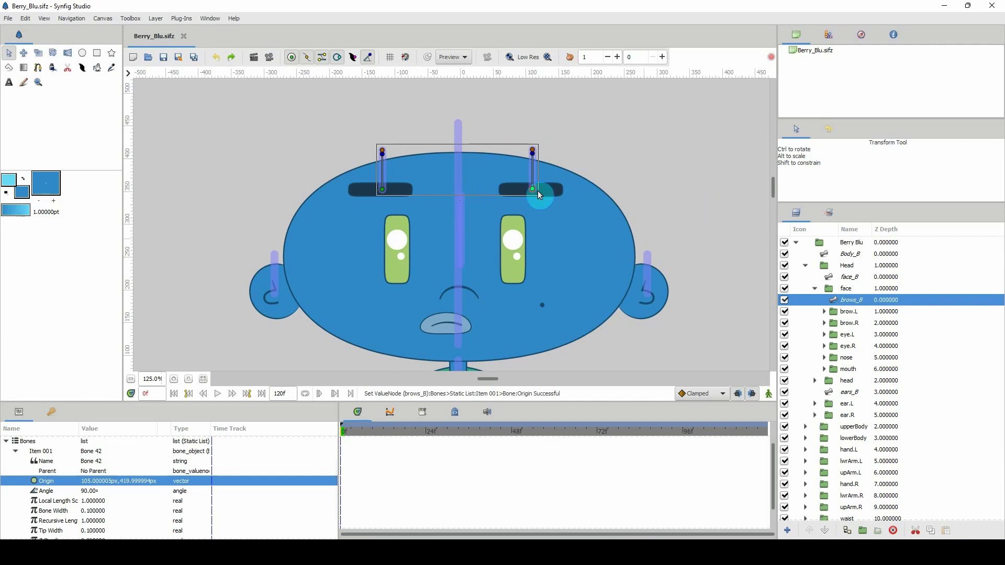
Disconnect the brow.L group's transformation from its bone in the brows_B skeleton
left_click(837, 313, "ctrl")
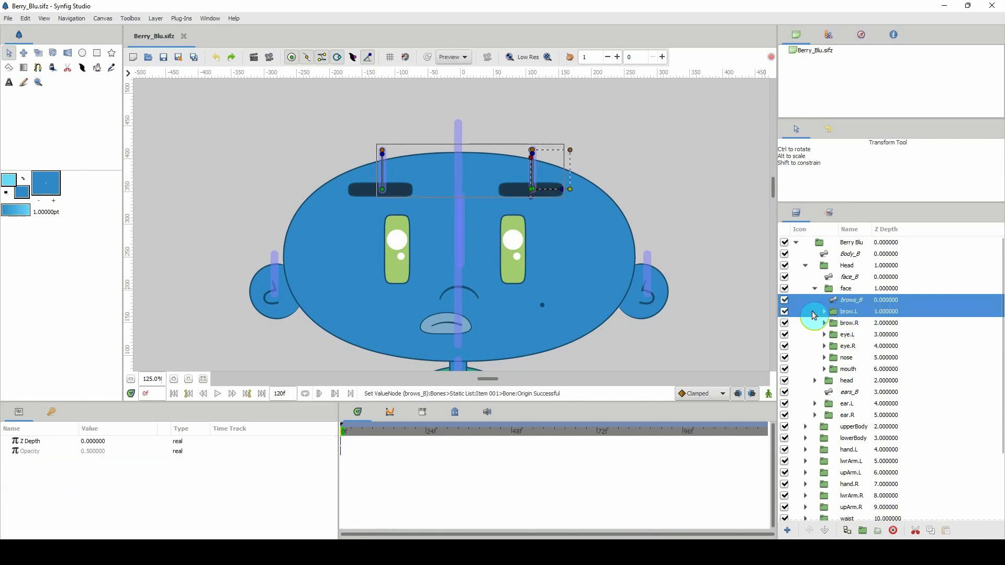
scroll(154, 376, "up", 3)
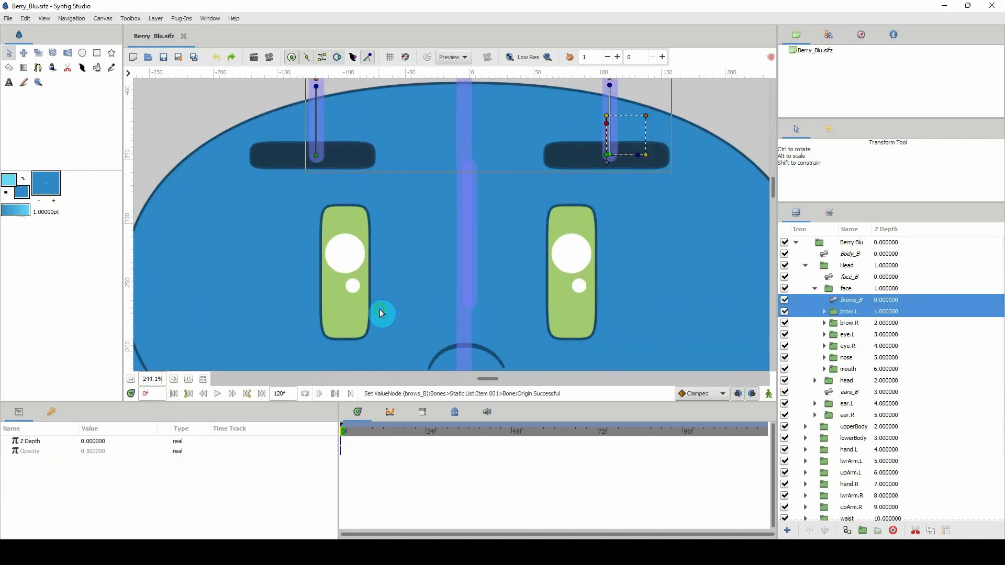
left_click_drag(389, 305, 317, 338)
left_click(174, 379)
left_click(174, 379)
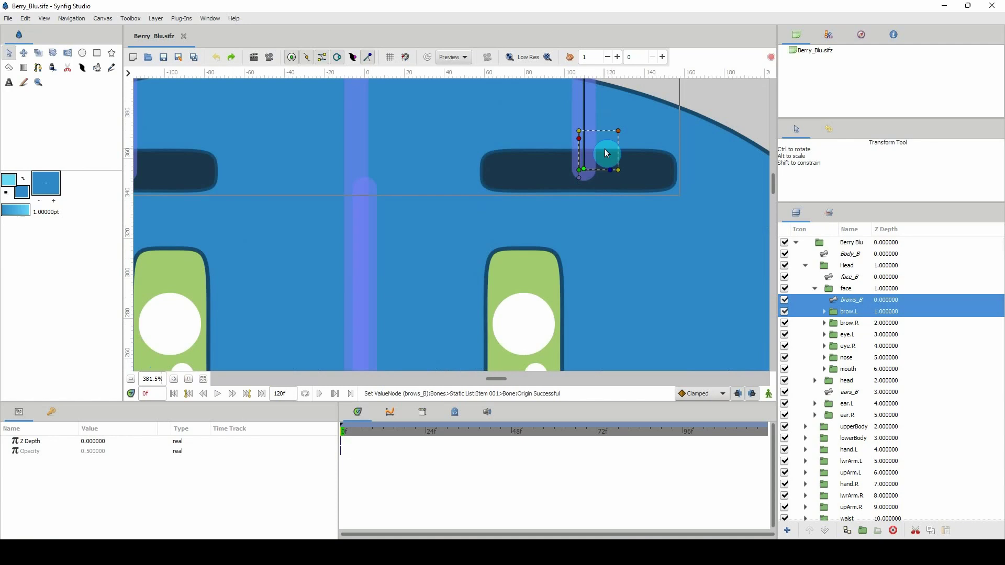
right_click(580, 172)
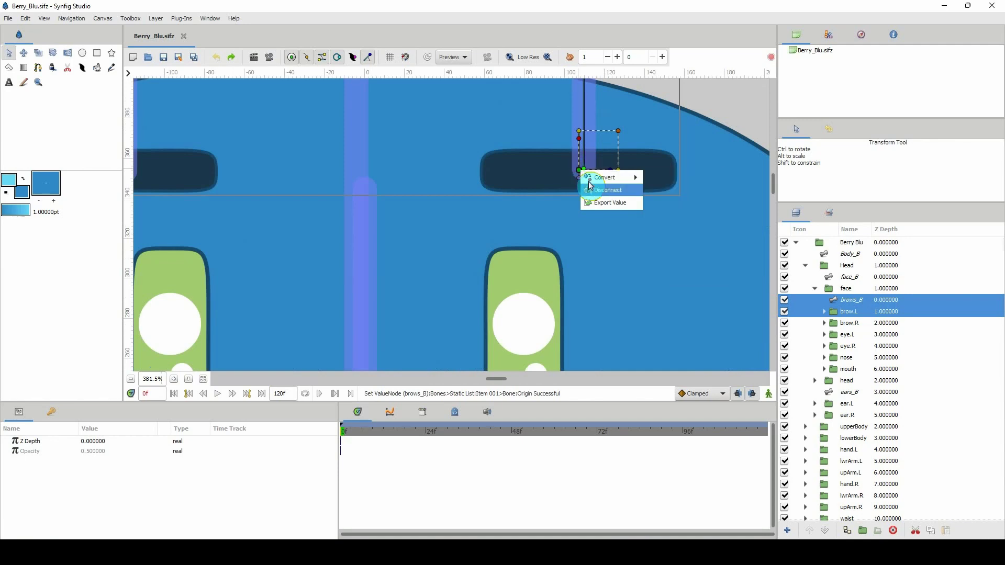
left_click(614, 193)
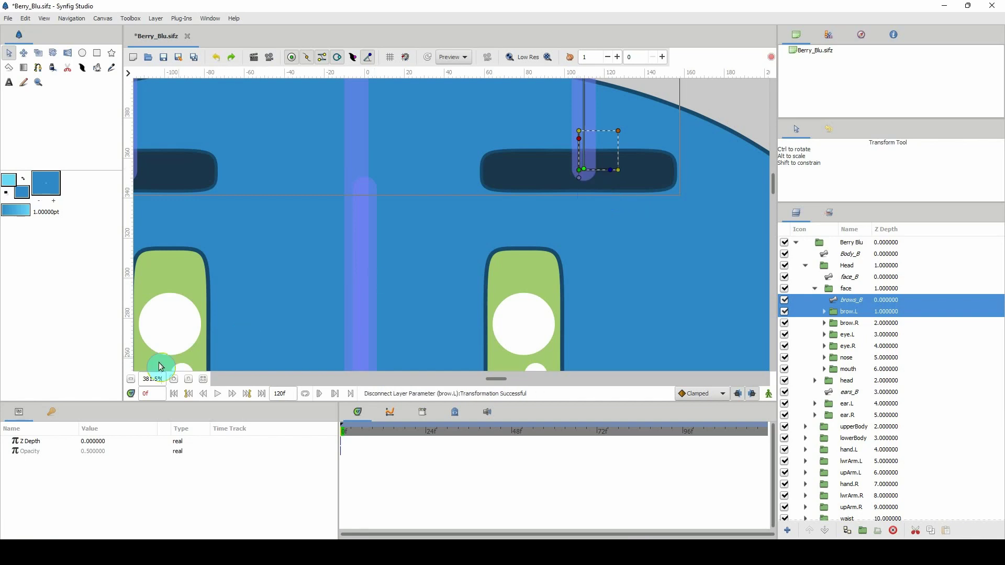
Test the disconnected brow.L by raising its brows_B bone slightly, and undo the move
left_click(149, 377)
left_click(838, 304)
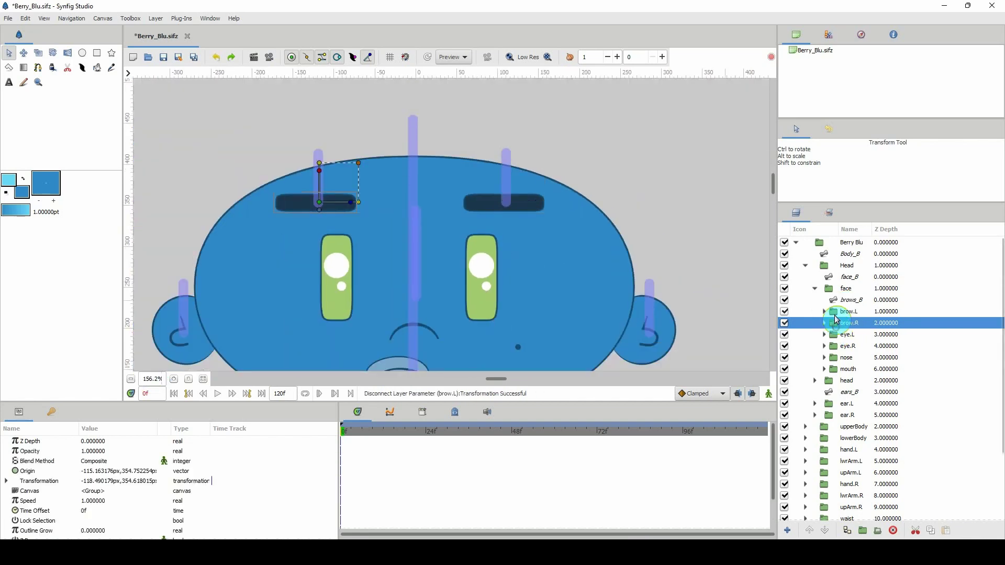
left_click_drag(505, 202, 507, 173)
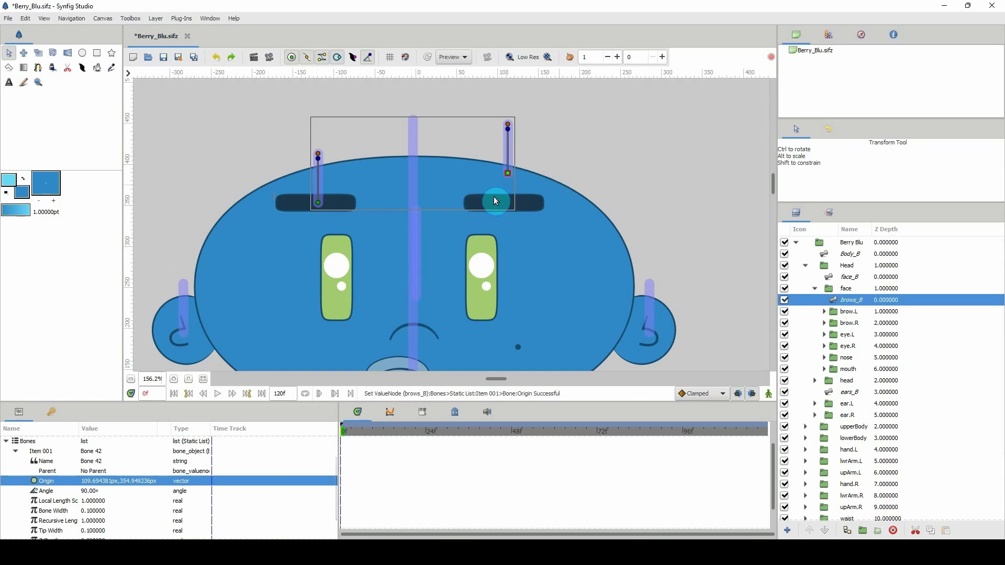
key("ctrl+z")
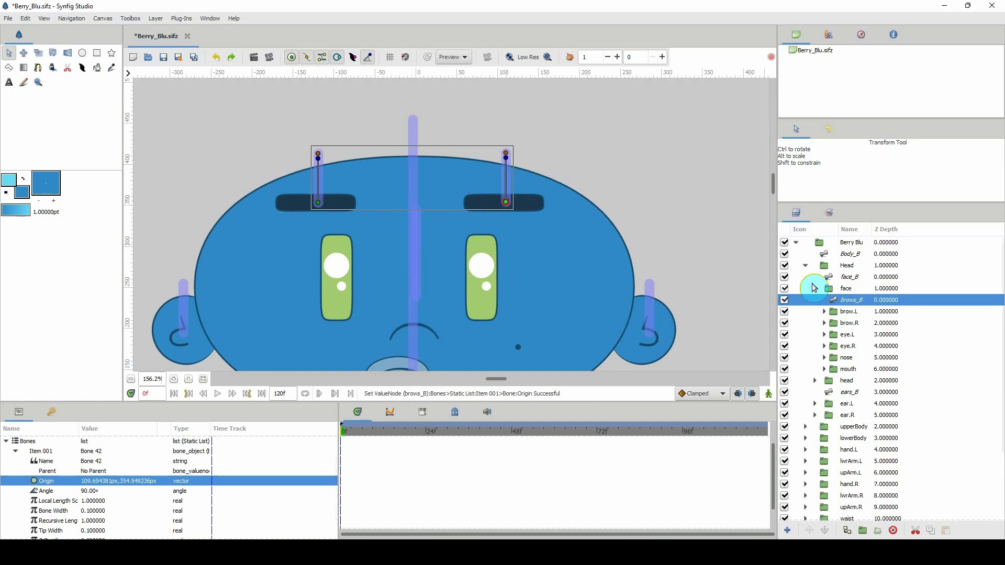
Disconnect the brow.R group's transformation from its bone in the brows_B skeleton
left_click(837, 325)
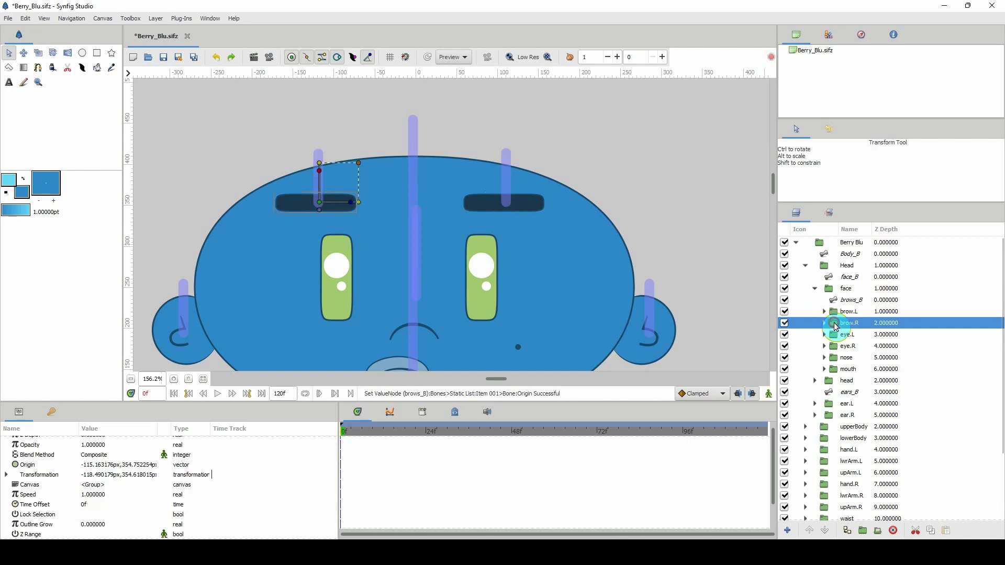
left_click(836, 302, "ctrl")
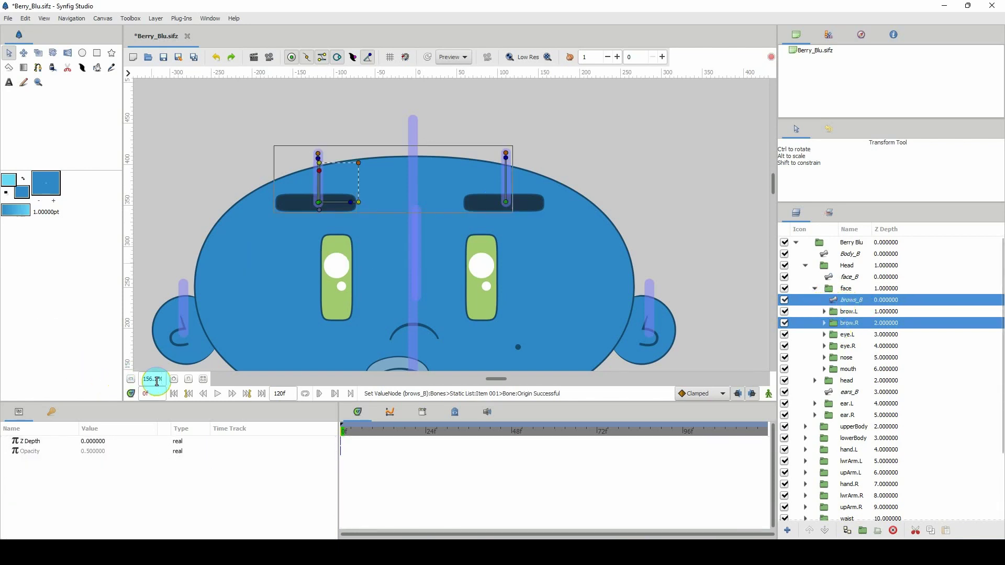
scroll(156, 381, "up", 3)
left_click_drag(236, 283, 461, 278)
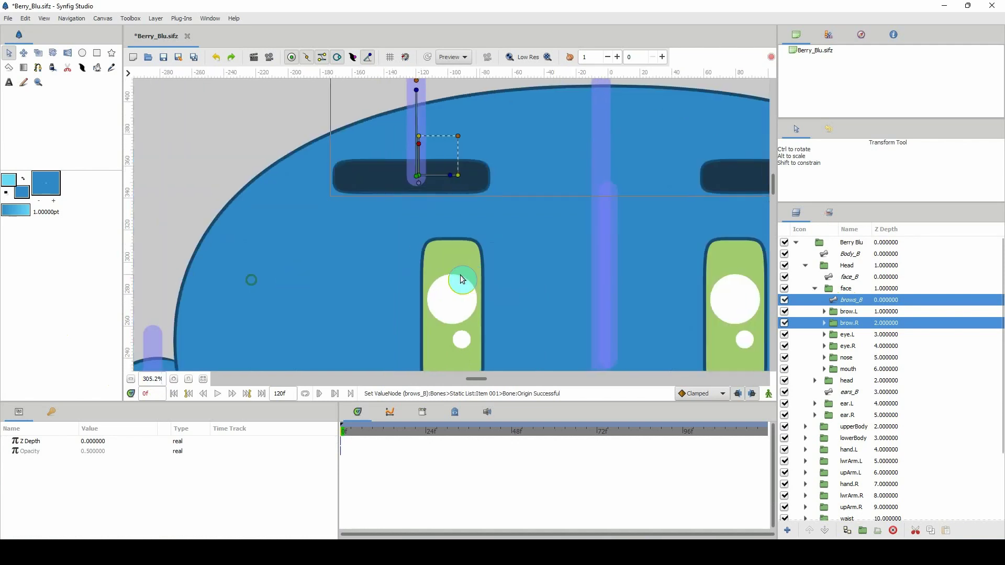
right_click(419, 179)
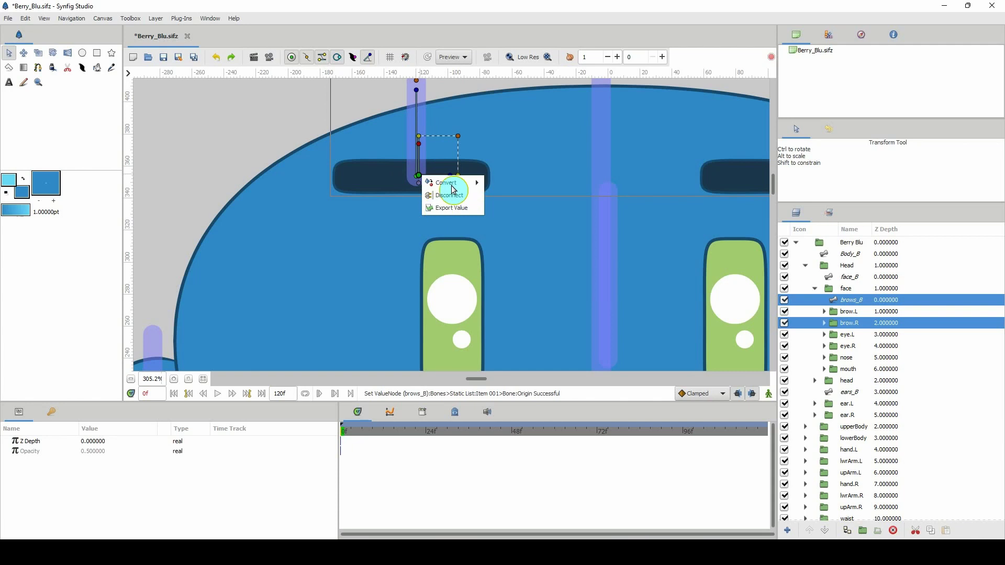
left_click(449, 205)
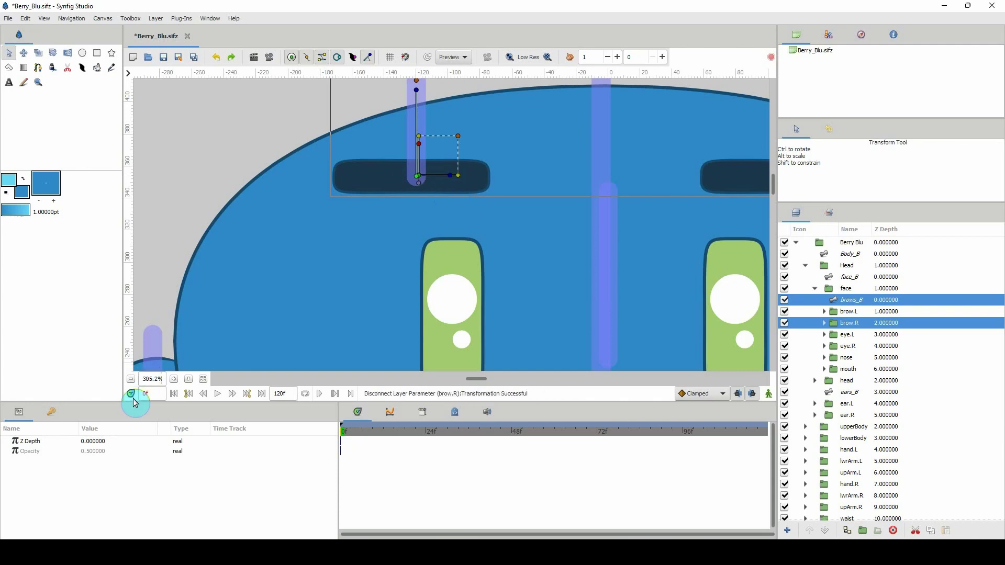
Test the disconnected brow.R by raising its brows_B bone, and undo the move
scroll(152, 378, "down", 1)
scroll(152, 378, "down", 4)
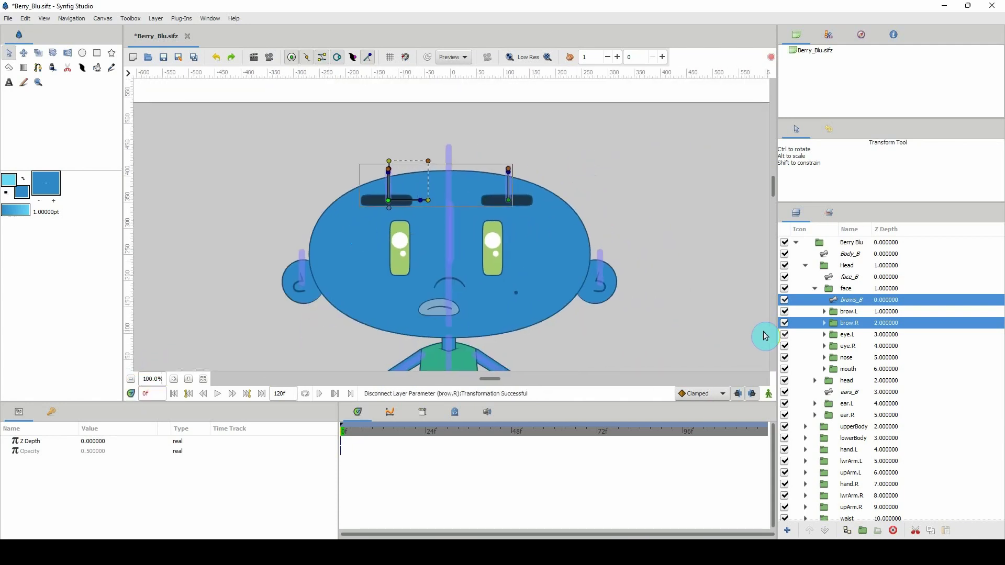
left_click(831, 312)
left_click(829, 299)
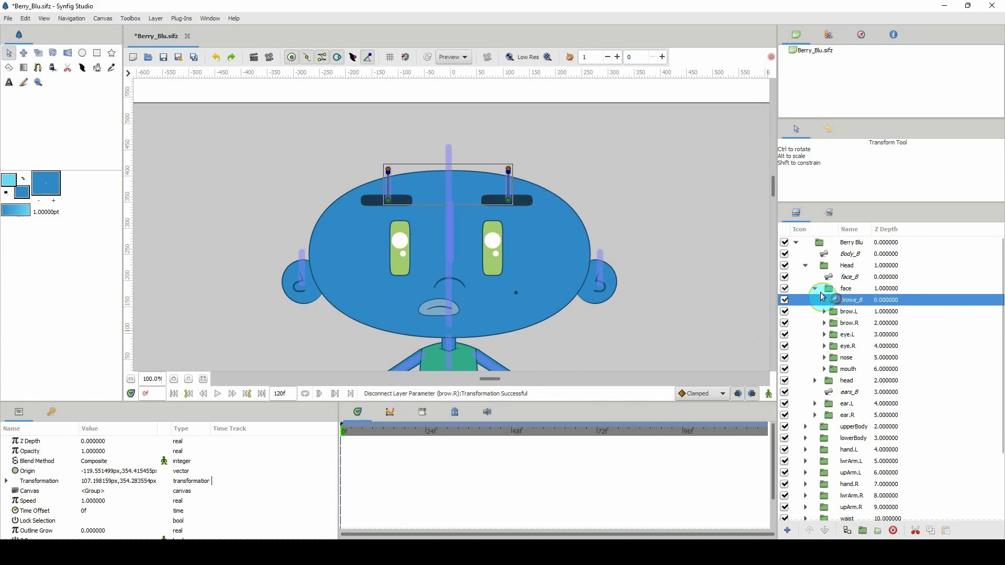
left_click_drag(388, 200, 396, 156)
key("ctrl+z")
Create a child bone from the bone over brow.R, placing the parent near mid-forehead at about -22, 367 px and the child by brow.R's inner end
right_click(389, 201)
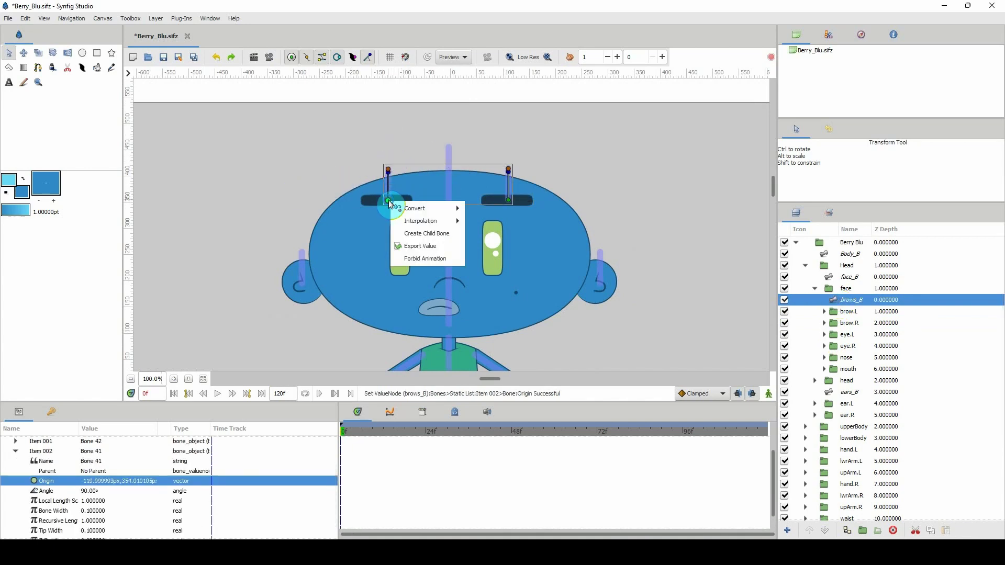
left_click(426, 233)
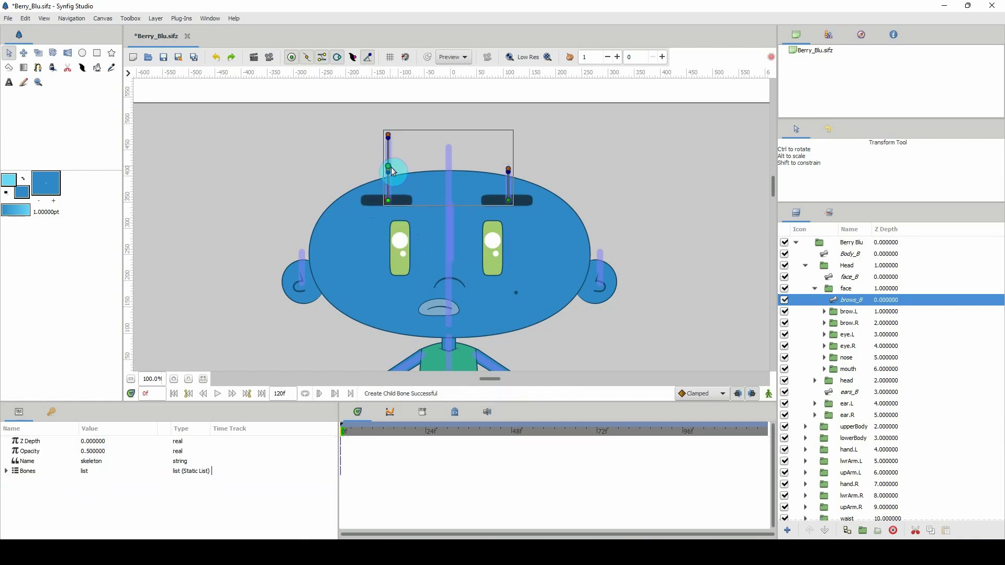
left_click_drag(399, 163, 451, 189)
left_click_drag(389, 201, 420, 194)
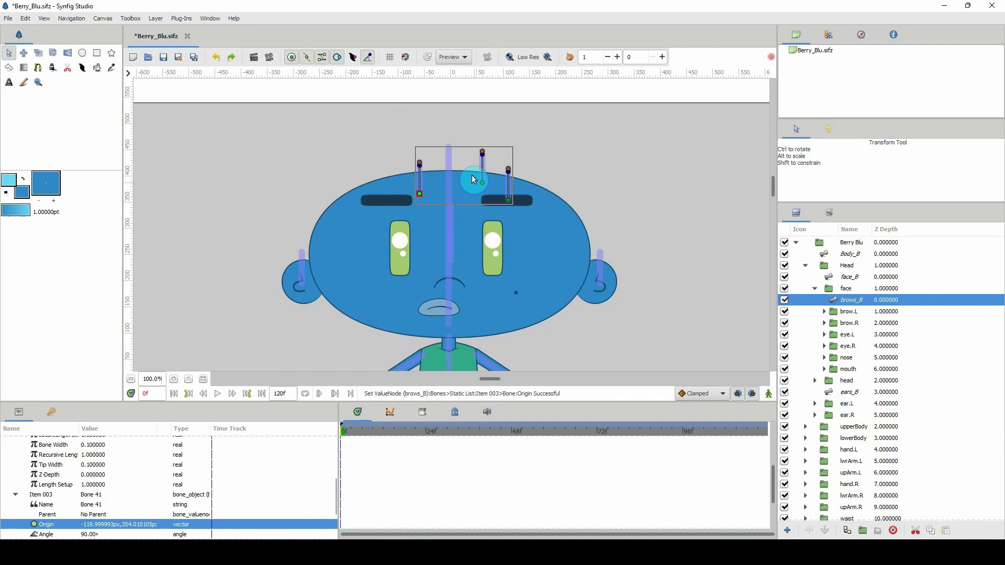
left_click_drag(482, 183, 439, 194)
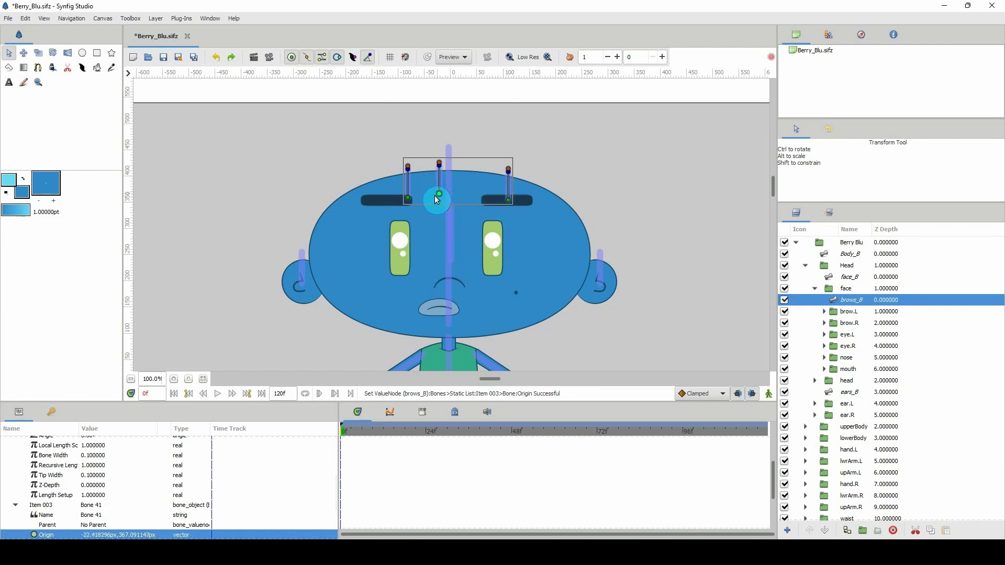
Rename the parent bone near the middle of the forehead to brow_cntrl_B
left_click_drag(125, 404, 139, 344)
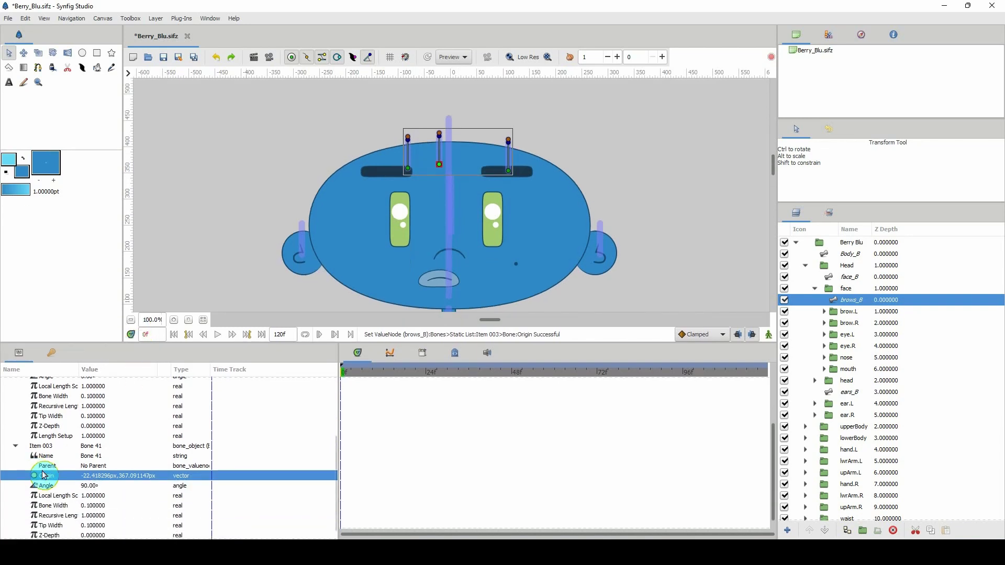
left_click(95, 455)
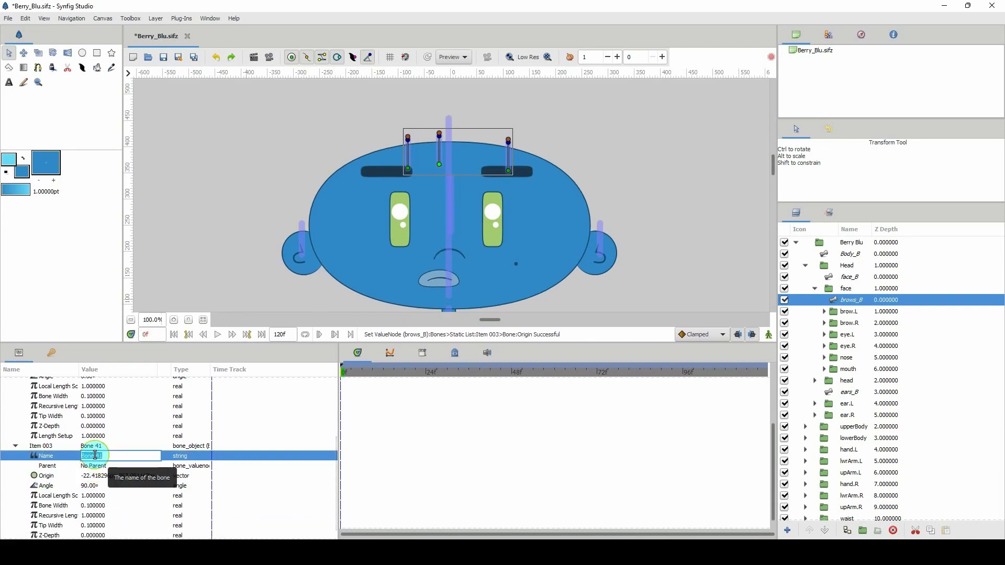
type("brow_cntrl_B")
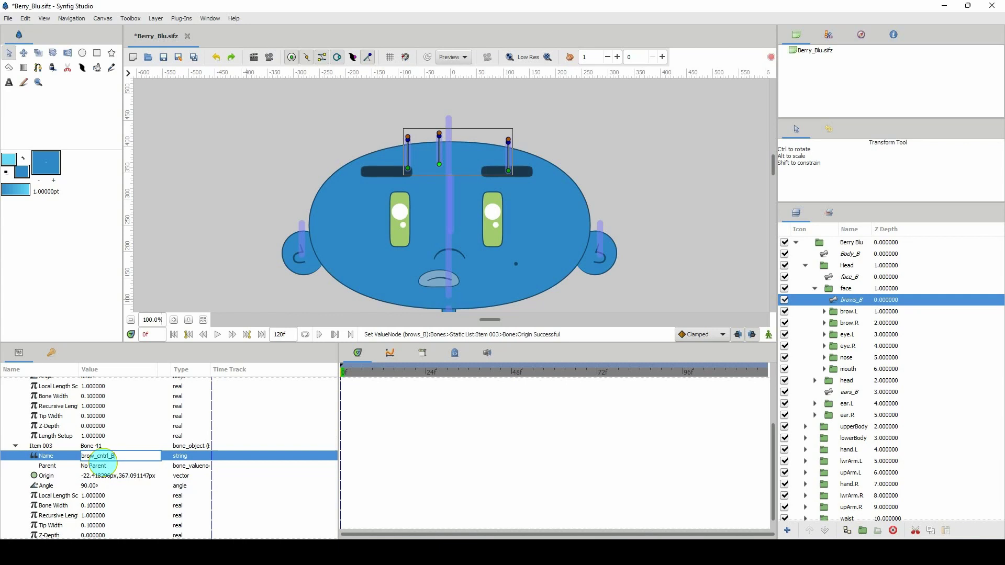
key("Return")
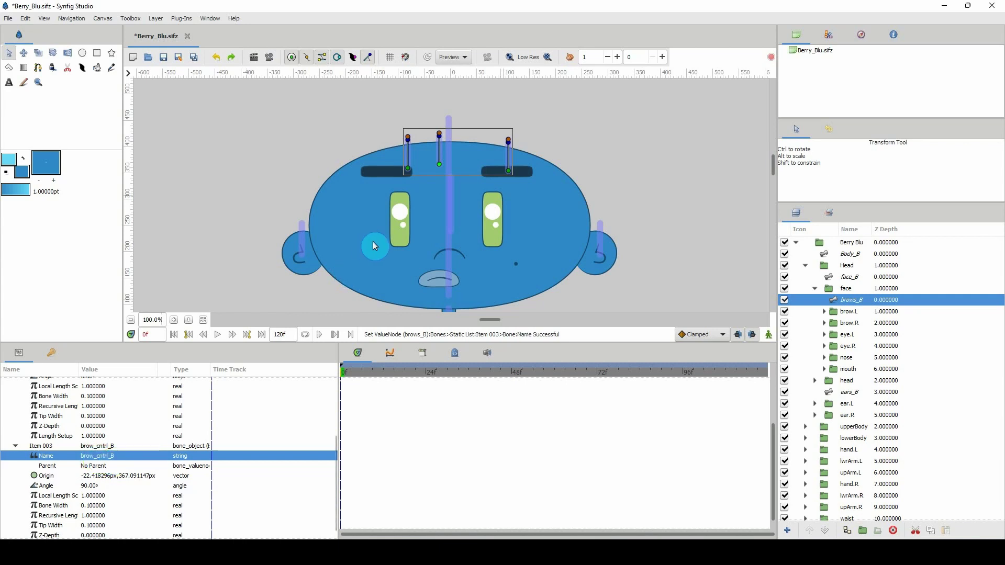
Set brow_cntrl_B as the parent of the brows_B bone over brow.L
left_click(511, 170)
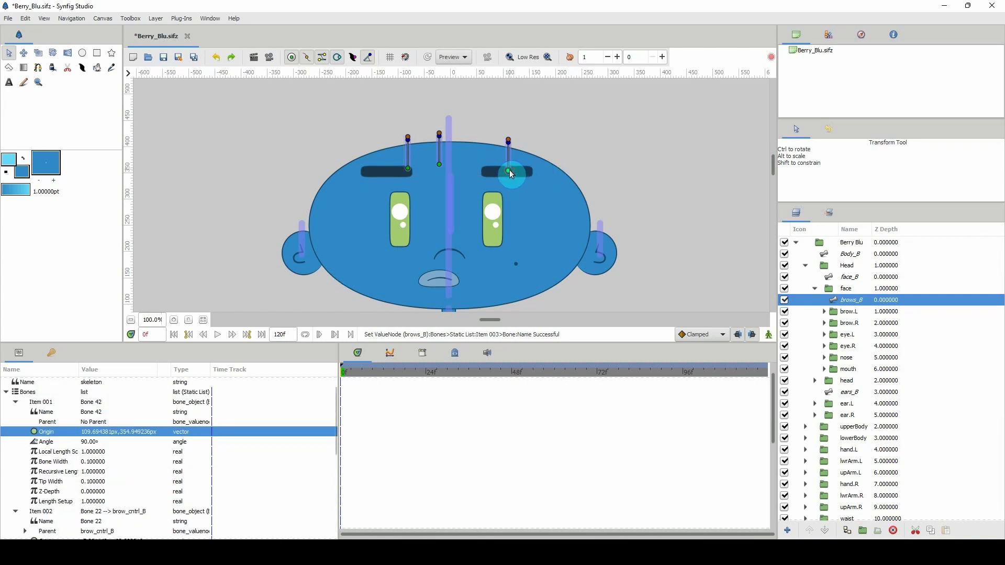
left_click(92, 424)
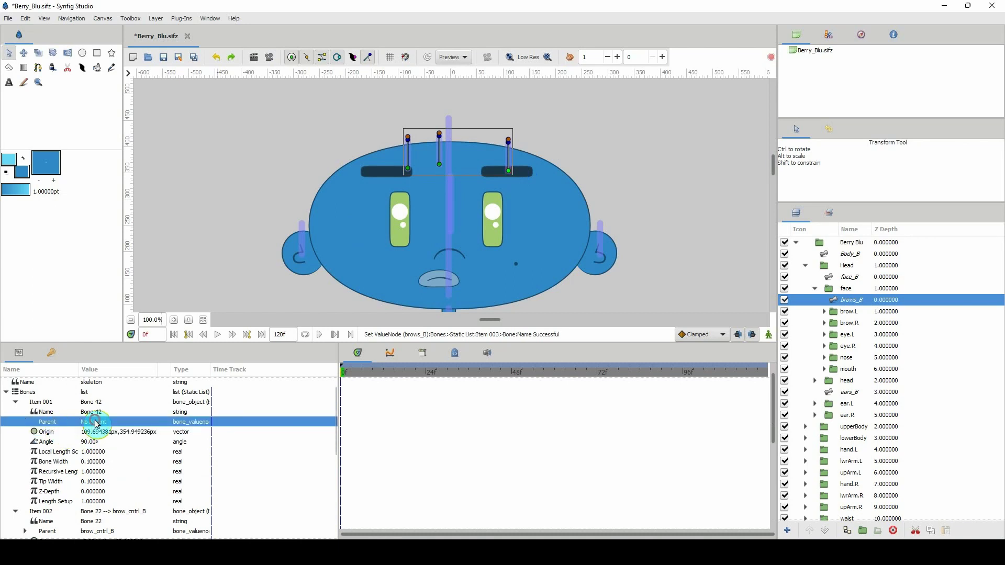
left_click(94, 424)
scroll(98, 426, "down", 6)
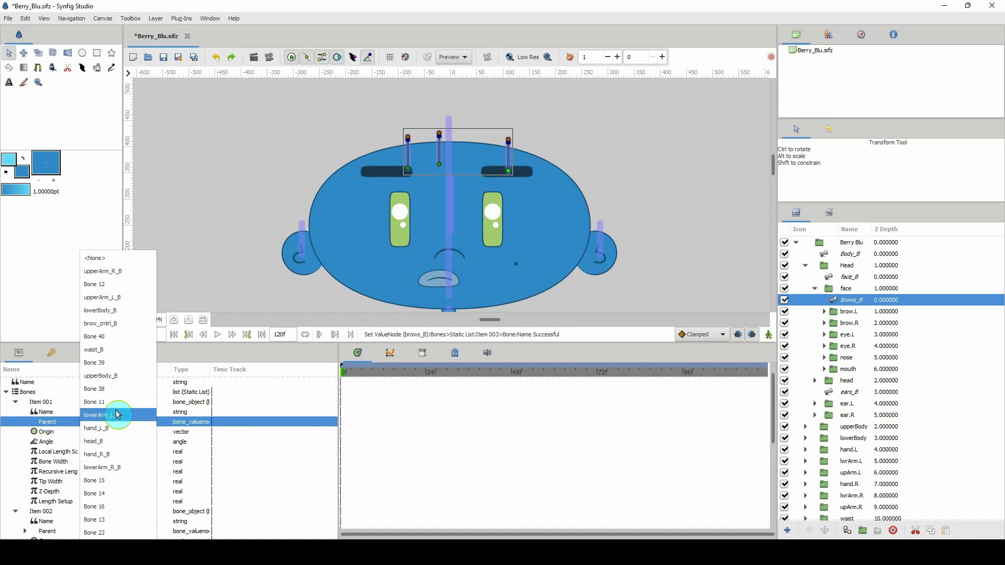
left_click(108, 323)
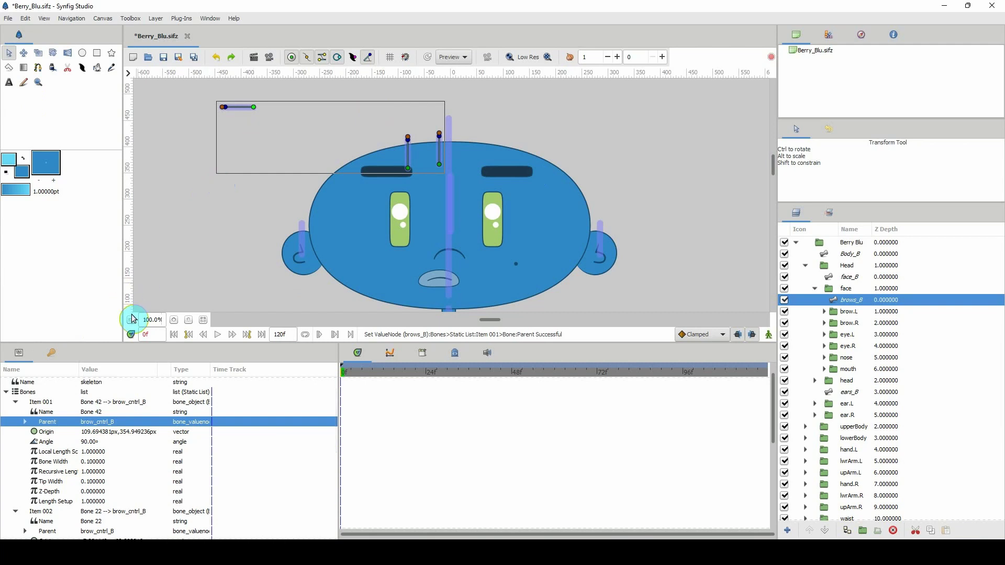
Move the displaced bone from beyond the head's upper corner back onto the brow.L eyebrow
scroll(146, 320, "down", 4)
scroll(146, 320, "down", 3)
left_click_drag(315, 263, 286, 228)
scroll(152, 320, "down", 2)
scroll(152, 320, "up", 5)
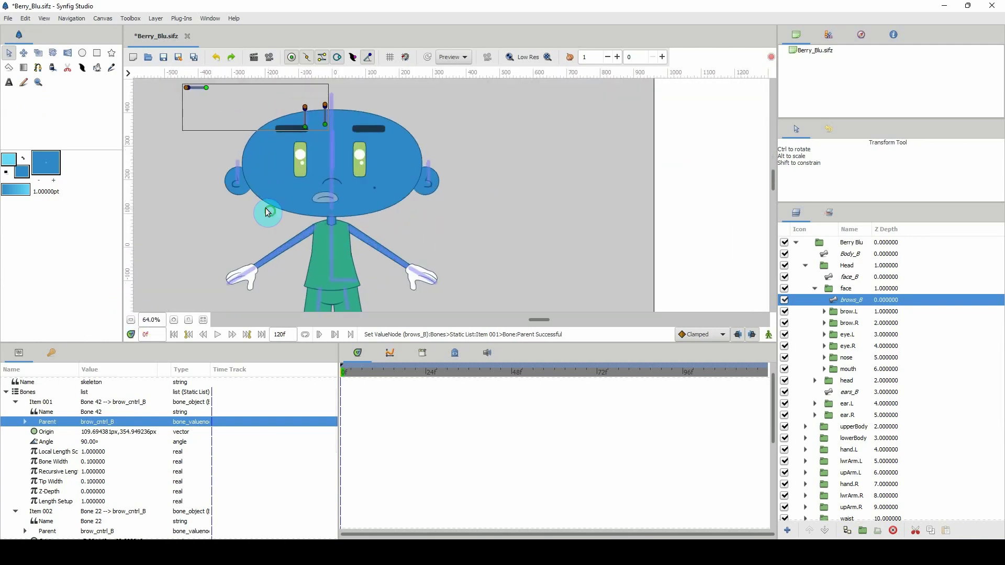
scroll(264, 213, "down", 1)
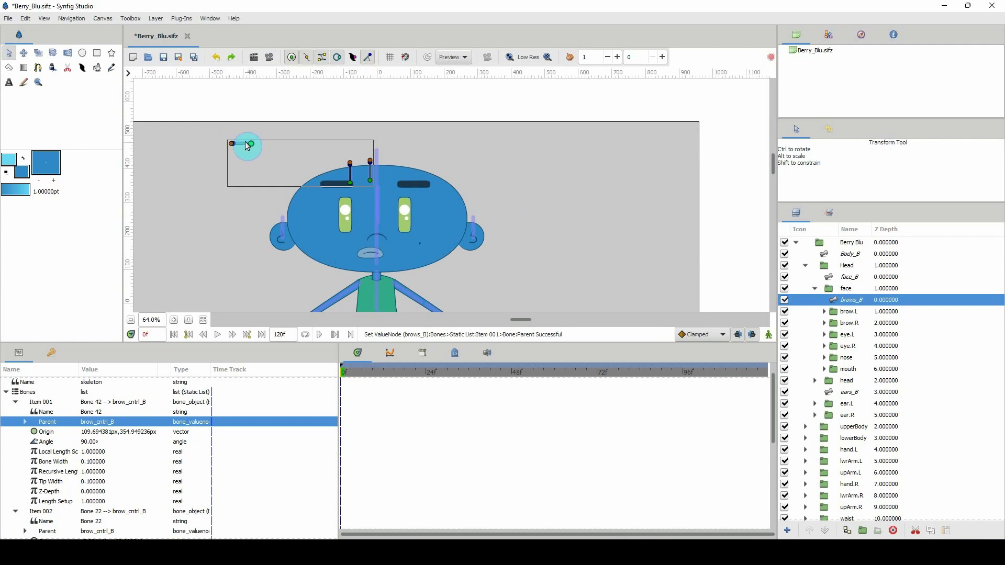
left_click_drag(415, 183, 412, 183)
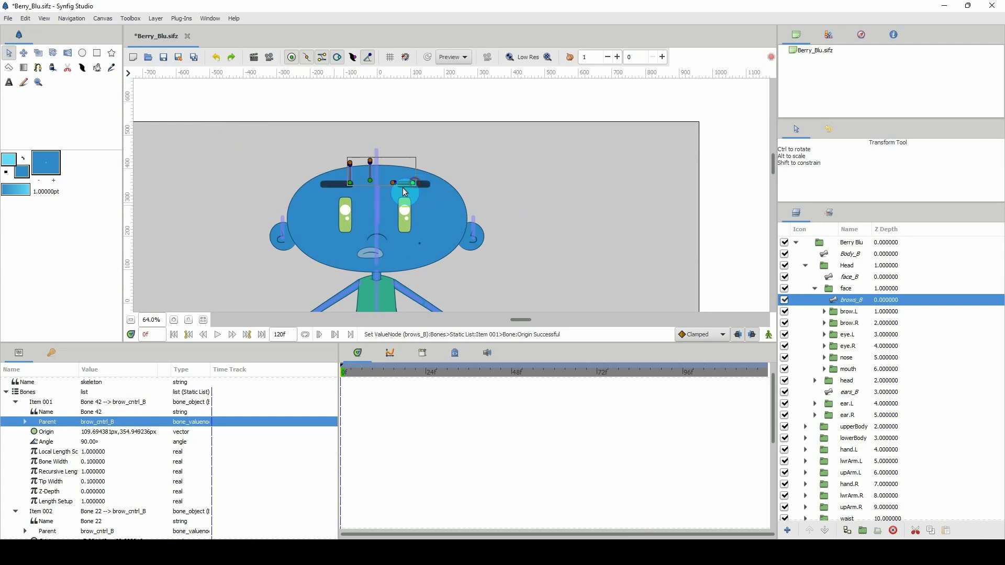
Move brow_cntrl_B to just beside the forehead's centre line, at about 5, 357 px
scroll(148, 320, "up", 2)
left_click_drag(250, 222, 356, 219)
scroll(147, 317, "up", 2)
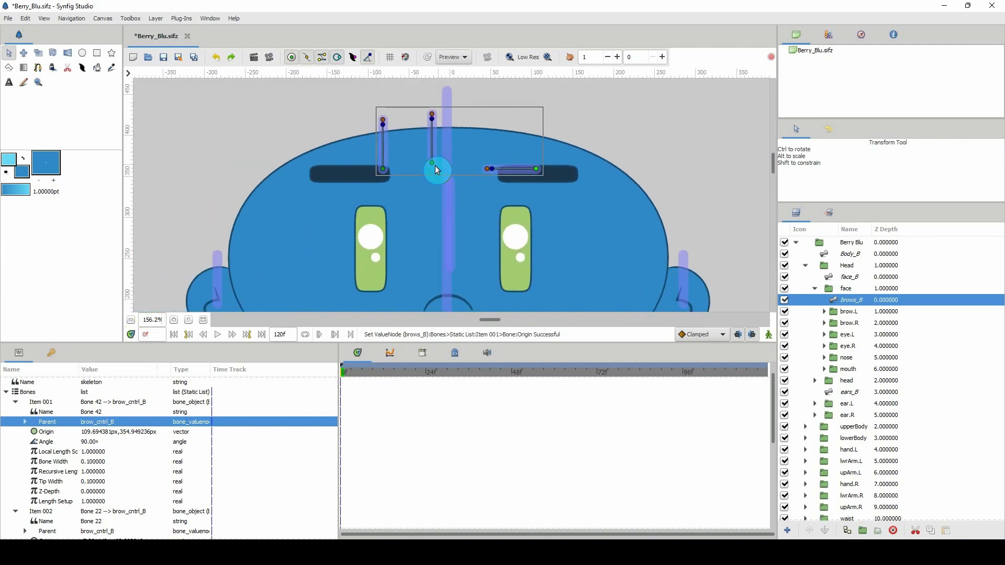
mouse_move(433, 165)
left_mouse_down()
mouse_move(460, 175)
mouse_move(447, 171)
left_mouse_up()
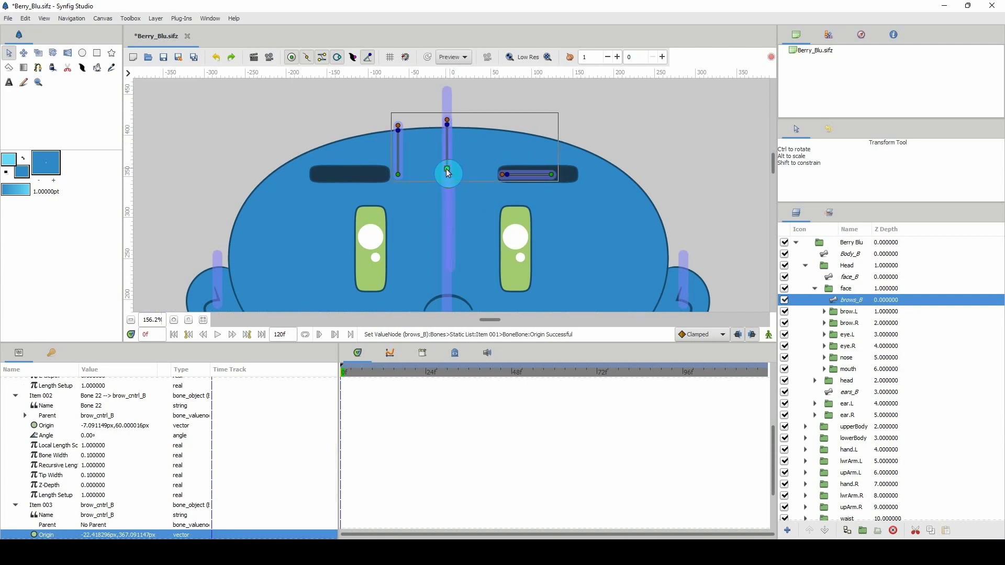
left_click_drag(448, 173, 452, 174)
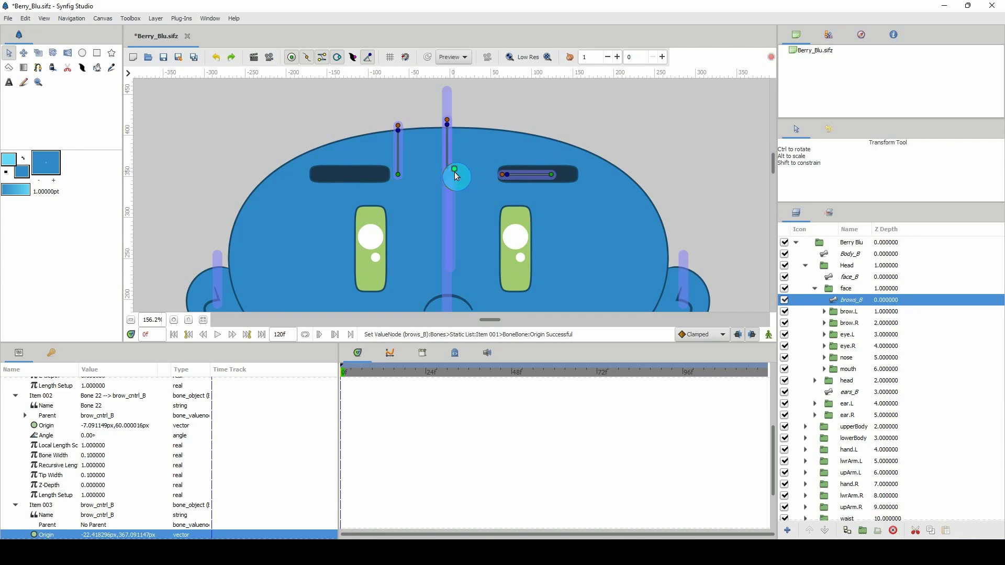
left_click_drag(453, 168, 453, 172)
Set the angle of the brow.L bone to 0 so it stands upright like the other brow bones
left_click(558, 178)
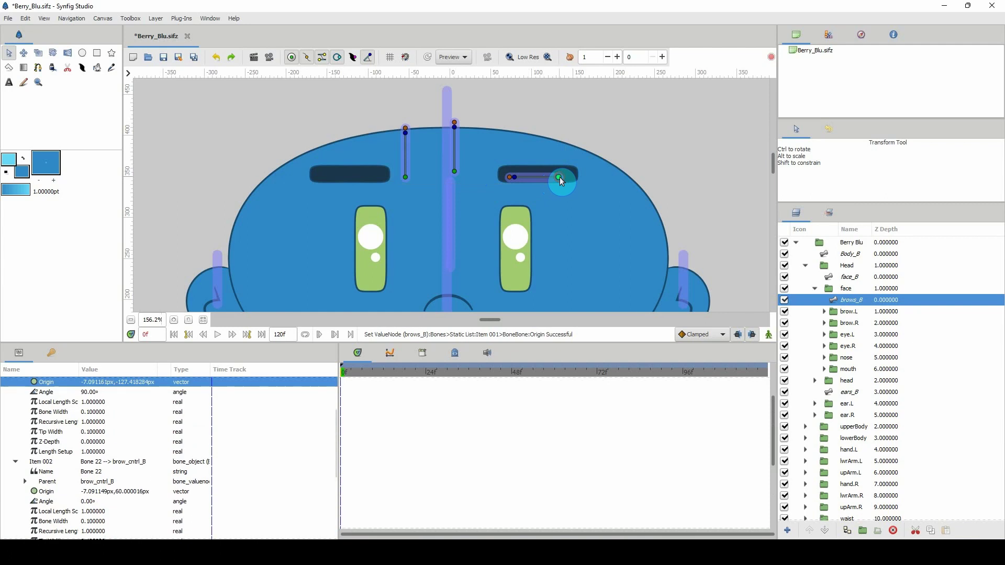
scroll(104, 428, "up", 2)
left_click(93, 423)
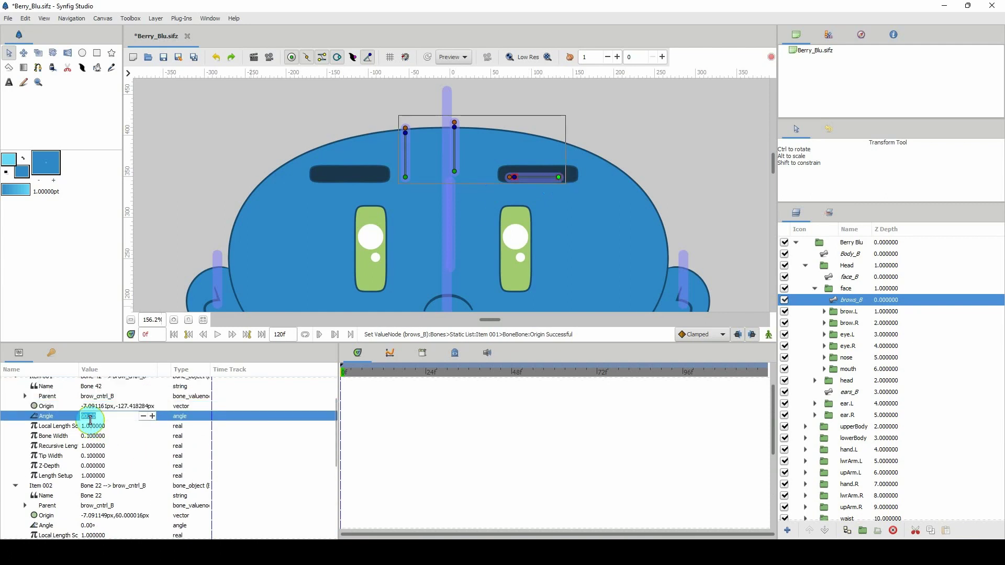
type("0")
key("Return")
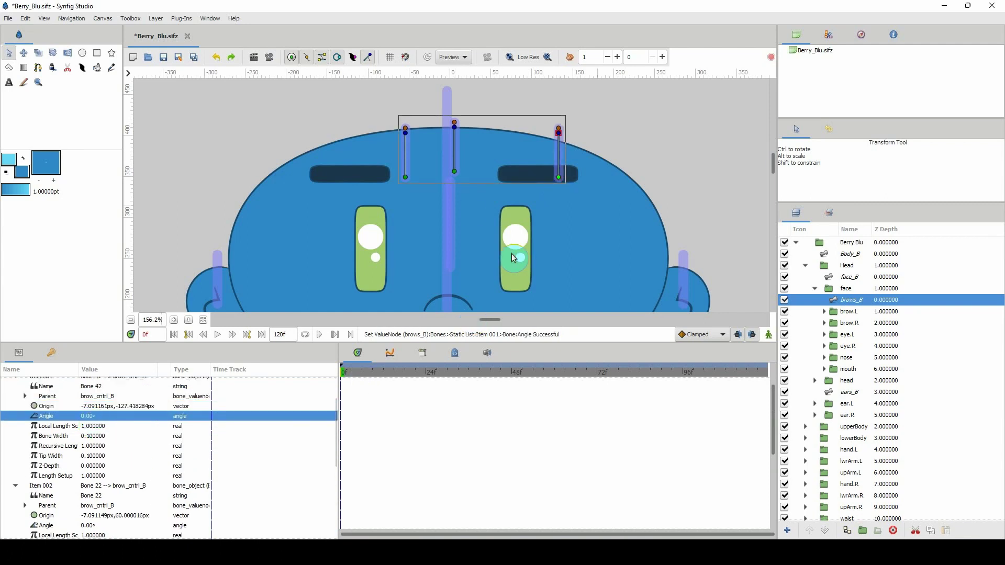
Centre the child bones on their eyebrows, with origins at about -3, -103 px for brow.L and -2, 127 px for brow.R
left_click_drag(558, 178, 537, 182)
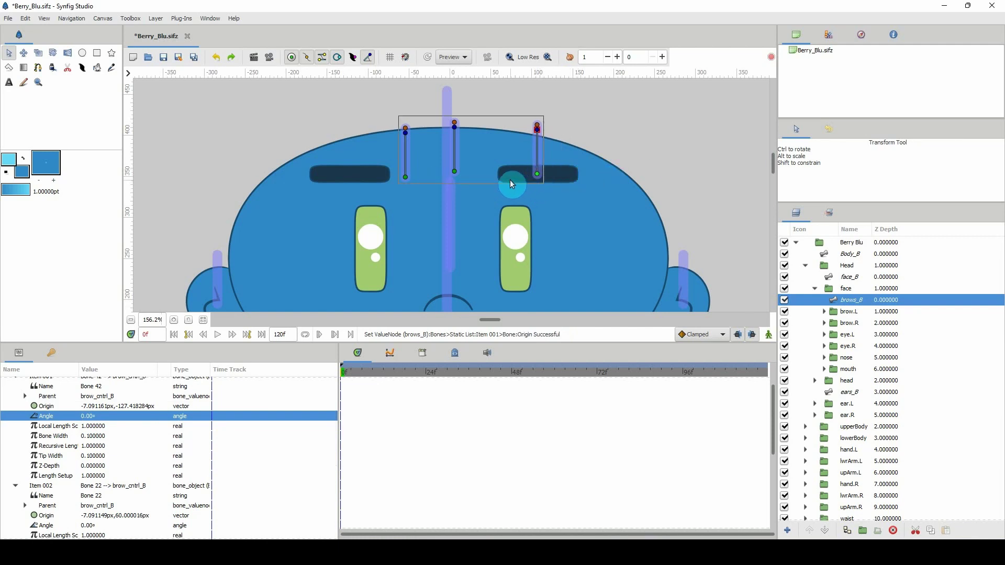
left_click(405, 178)
left_click_drag(354, 180, 355, 181)
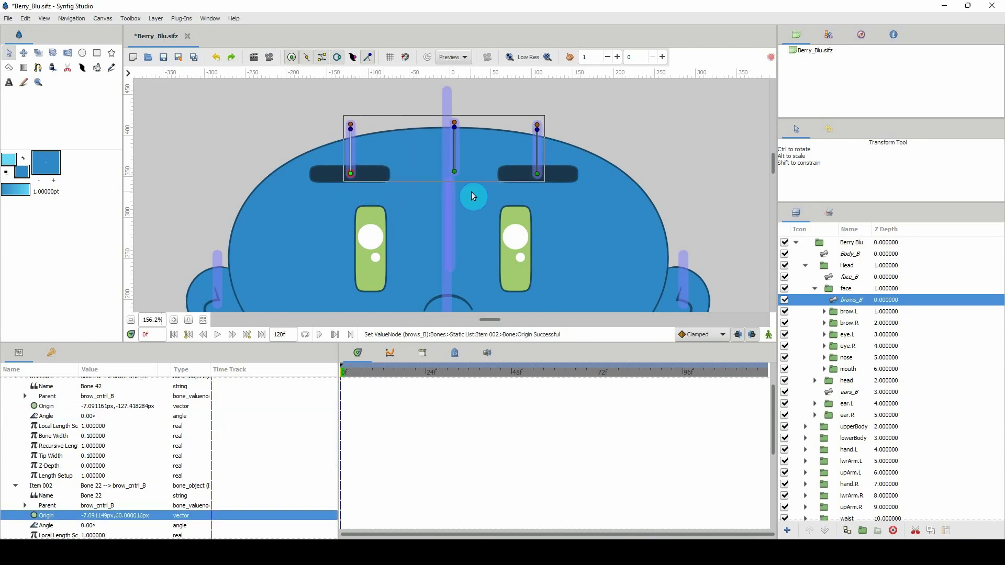
left_click_drag(537, 178, 536, 178)
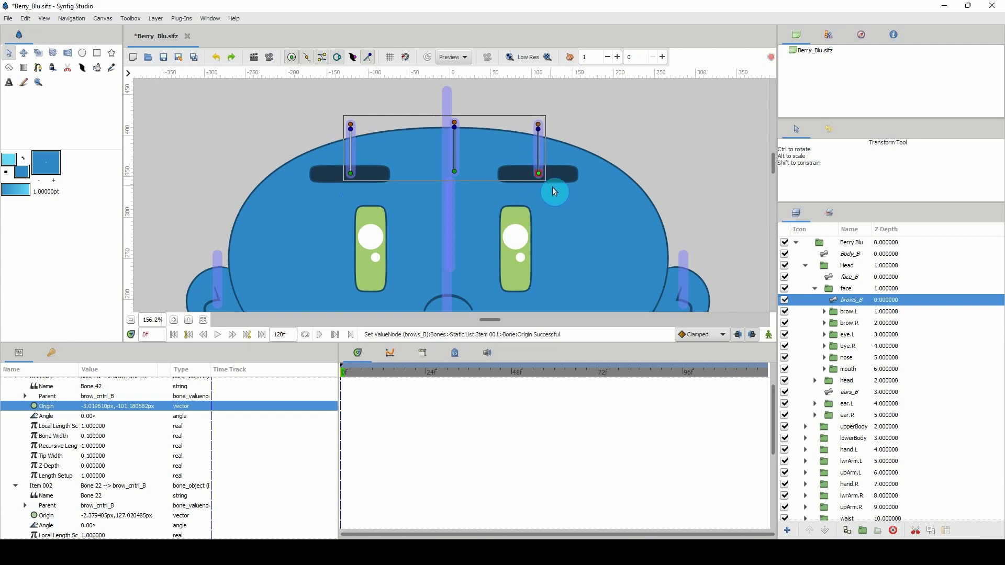
Shorten all three brows_B bones together to a local length scale of about 0.57
left_click(540, 130)
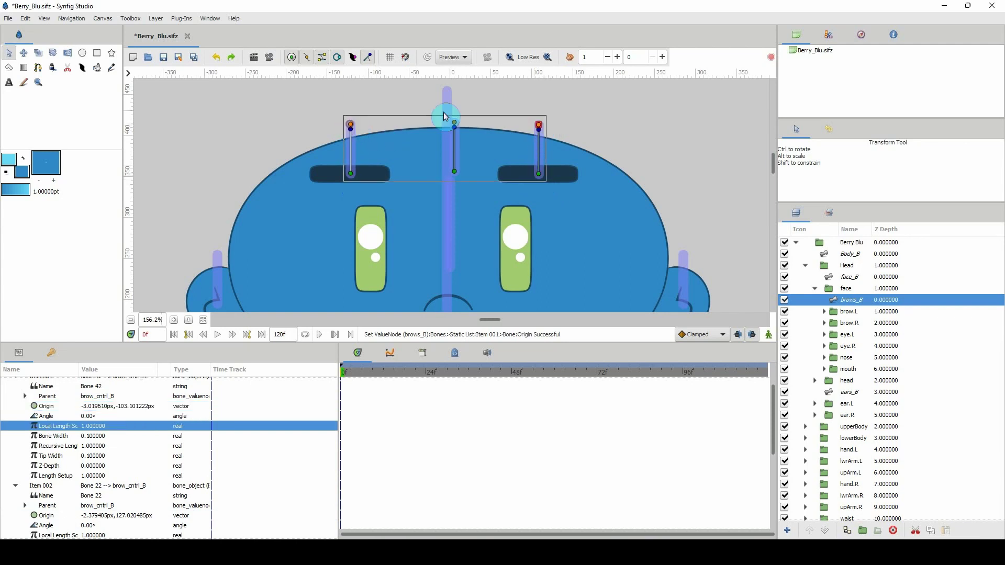
left_click(458, 126)
left_click(458, 127)
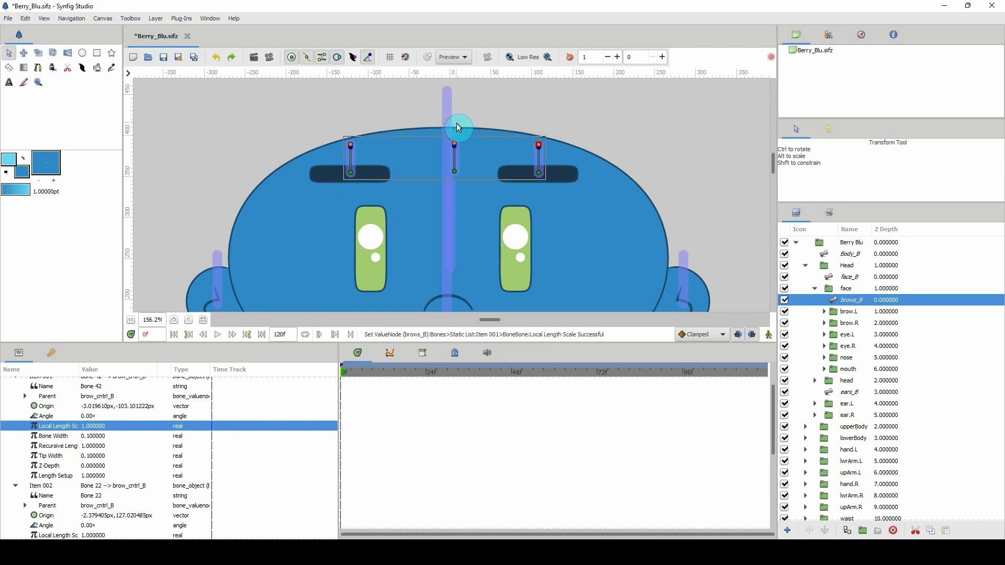
Link the brow.L group's transformation to its bone in the brows_B skeleton
scroll(156, 316, "down", 2)
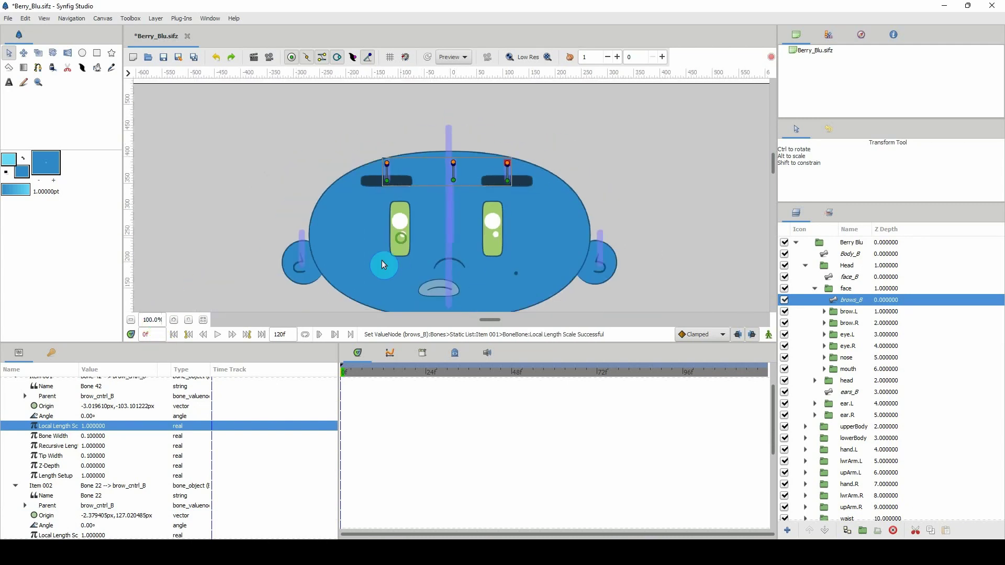
left_click_drag(410, 254, 401, 238)
left_click(837, 323)
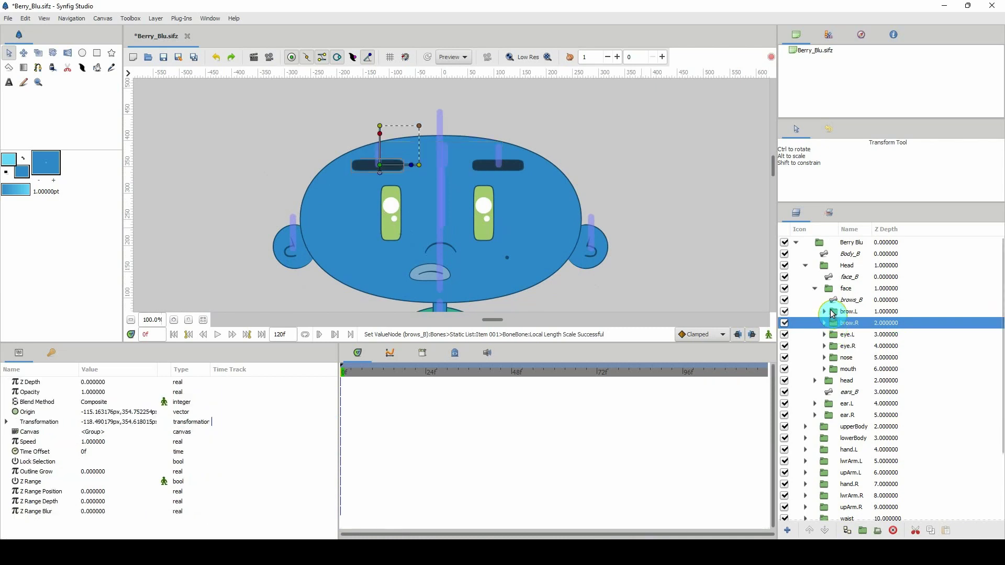
left_click(837, 312)
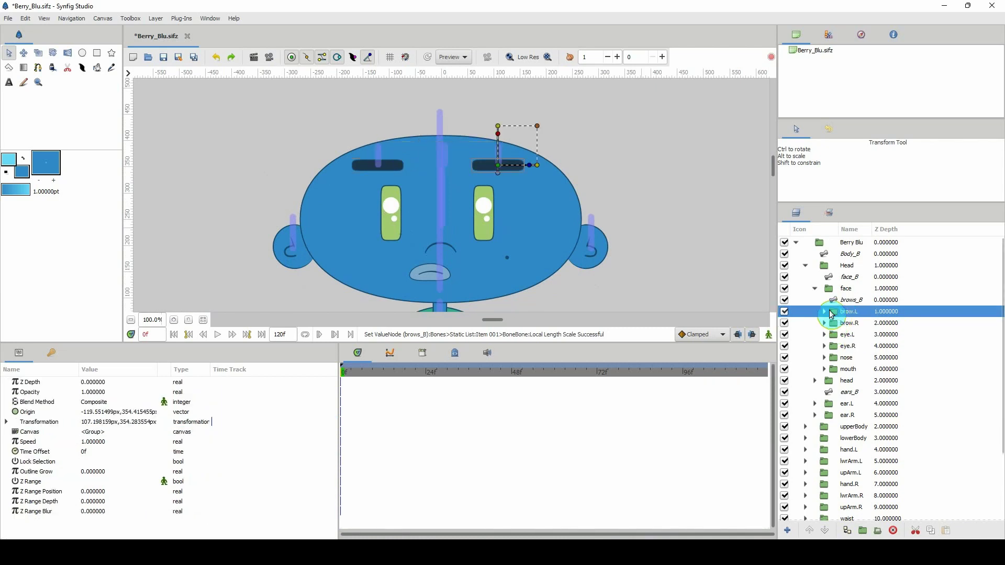
left_click(837, 301, "ctrl")
scroll(544, 221, "up", 7)
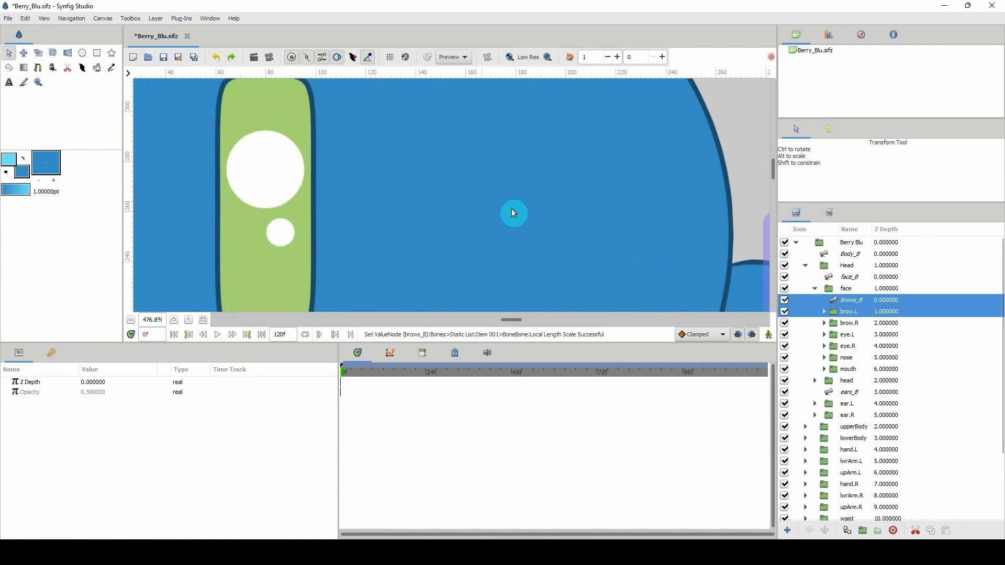
scroll(541, 209, "up", 8)
scroll(499, 225, "left", 3)
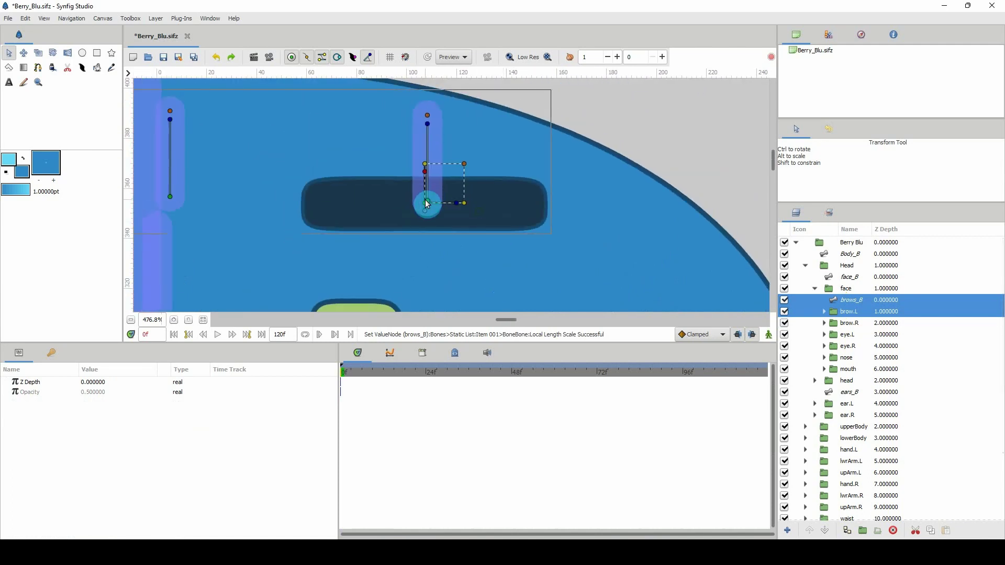
right_click(427, 207)
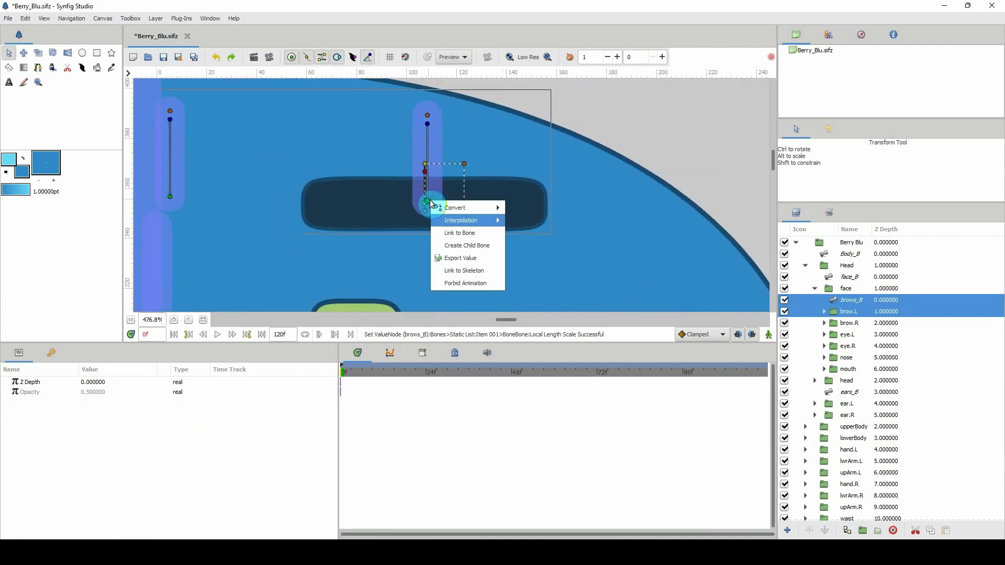
left_click(459, 220)
Link the brow.R group's transformation to its bone in the brows_B skeleton
scroll(156, 315, "down", 1)
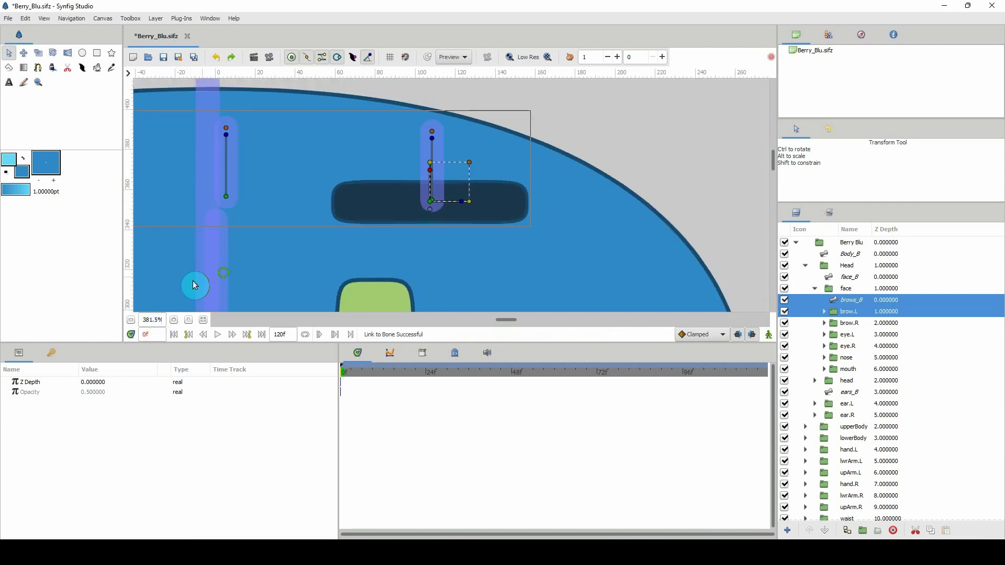
left_click_drag(224, 269, 449, 246)
left_click_drag(293, 258, 409, 254)
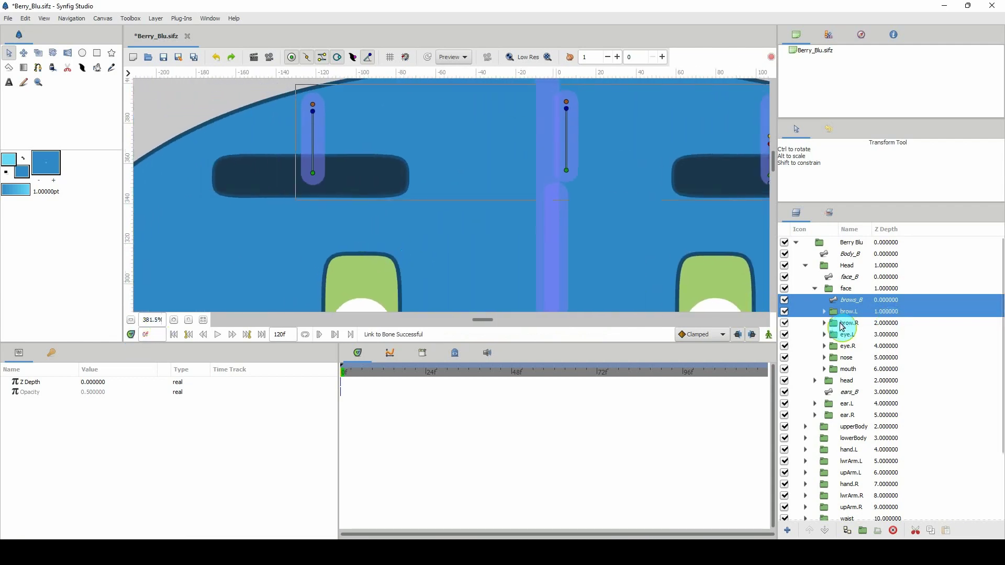
left_click(842, 325)
left_click(836, 300, "ctrl")
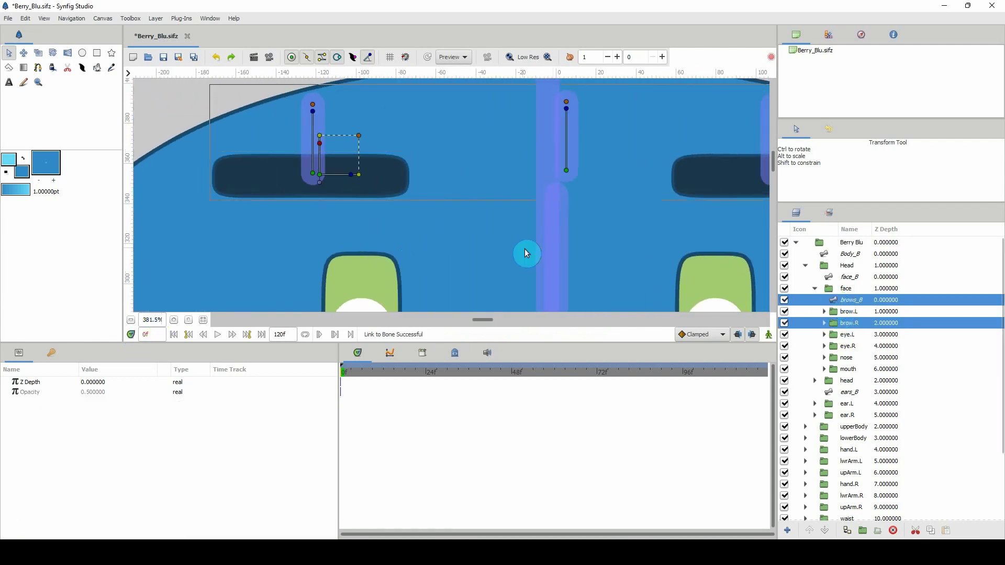
right_click(314, 177)
left_click(339, 213)
scroll(141, 321, "down", 5)
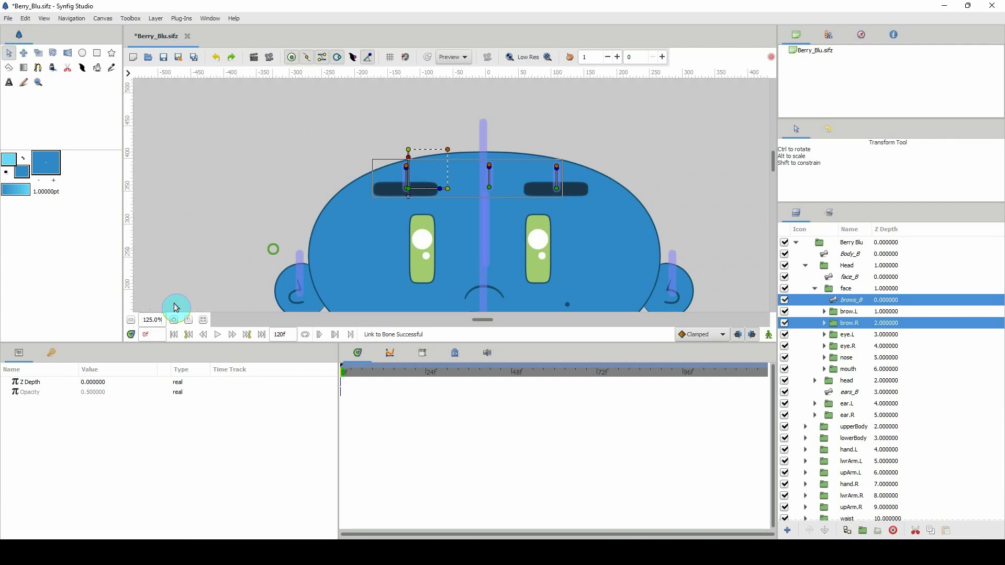
Test the linked eyebrows by lowering brow_cntrl_B and moving a single brow bone, undoing each move
left_click_drag(175, 307, 154, 280)
left_click(838, 336)
left_click(836, 301)
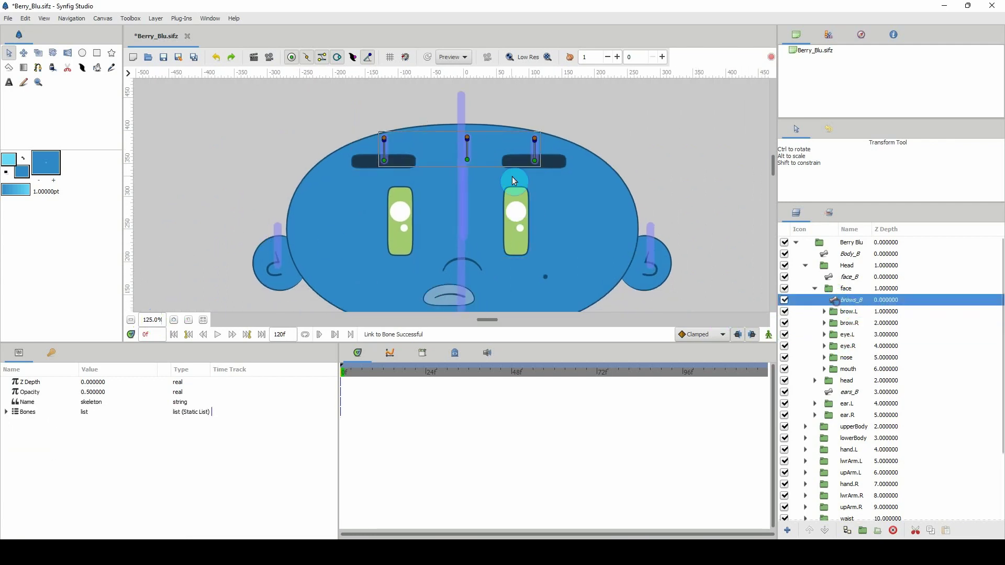
left_click_drag(471, 162, 447, 170)
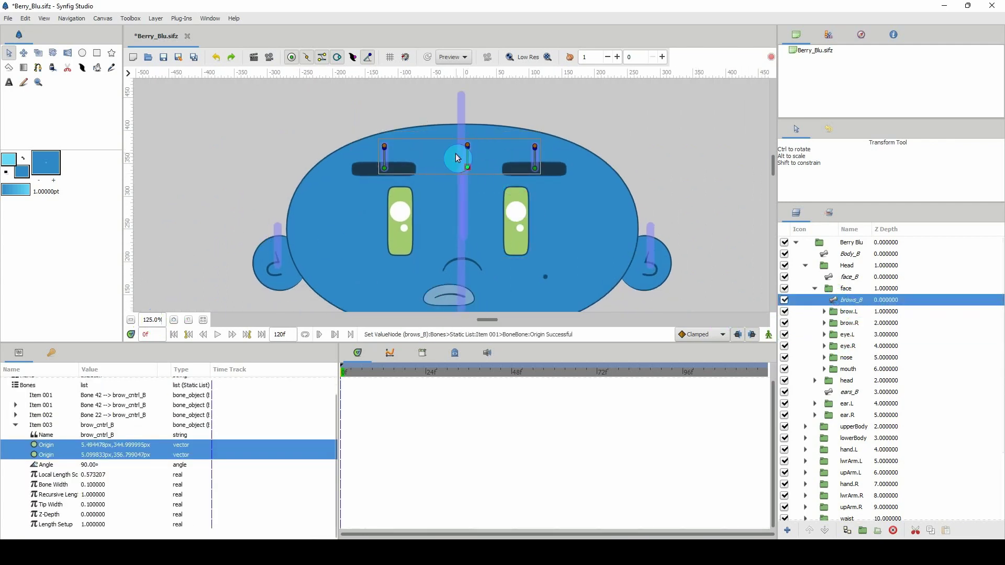
key("ctrl+z")
left_click_drag(534, 163, 547, 154)
key("ctrl+z")
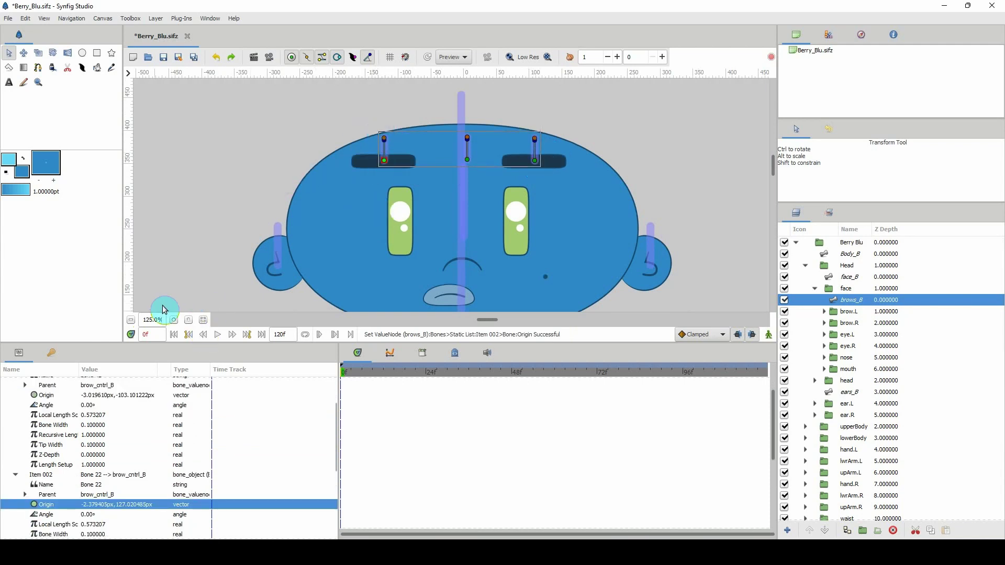
Select the Body_B skeleton to view its bones around the head
scroll(150, 317, "down", 5)
left_click_drag(305, 247, 255, 244)
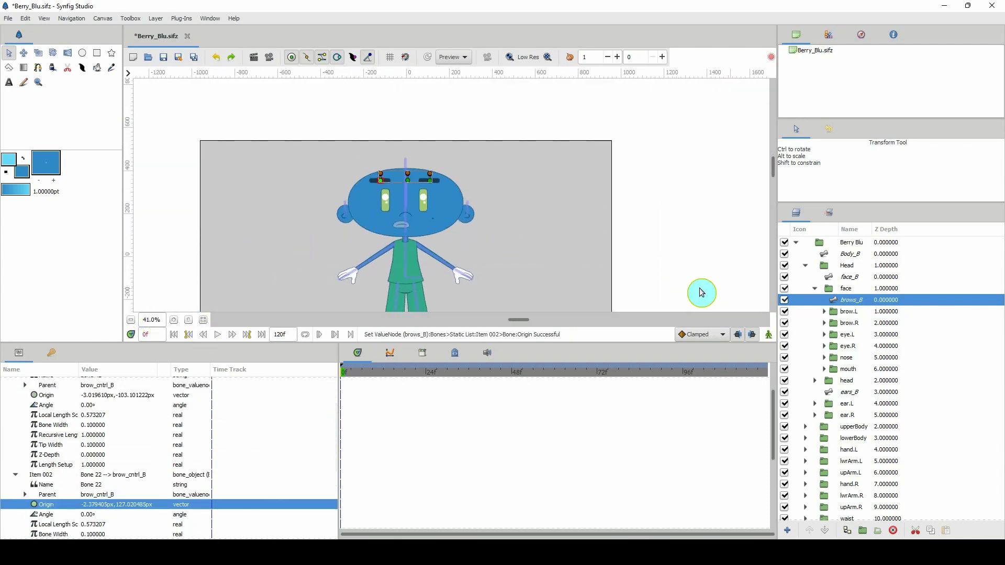
left_click(831, 254)
scroll(152, 320, "up", 3)
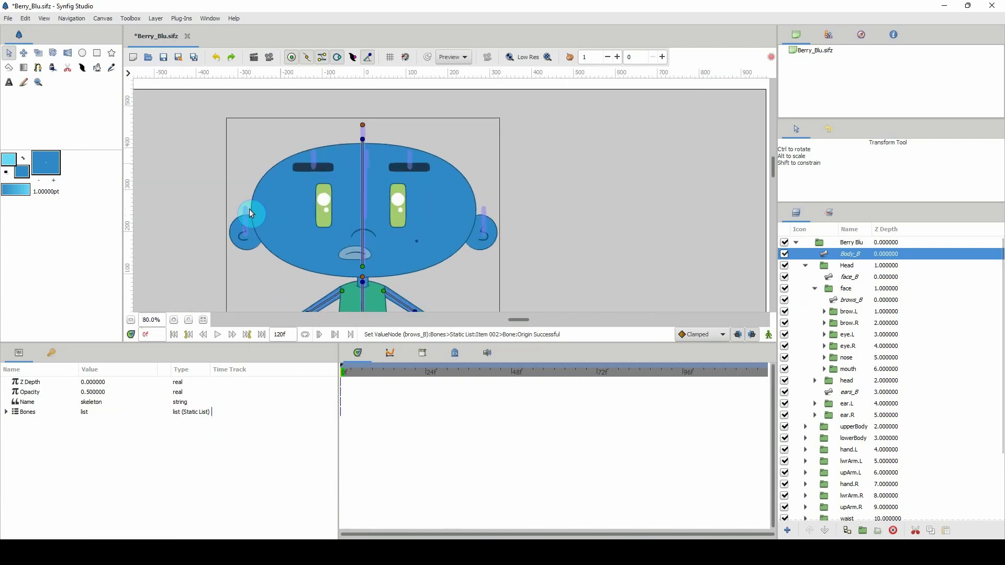
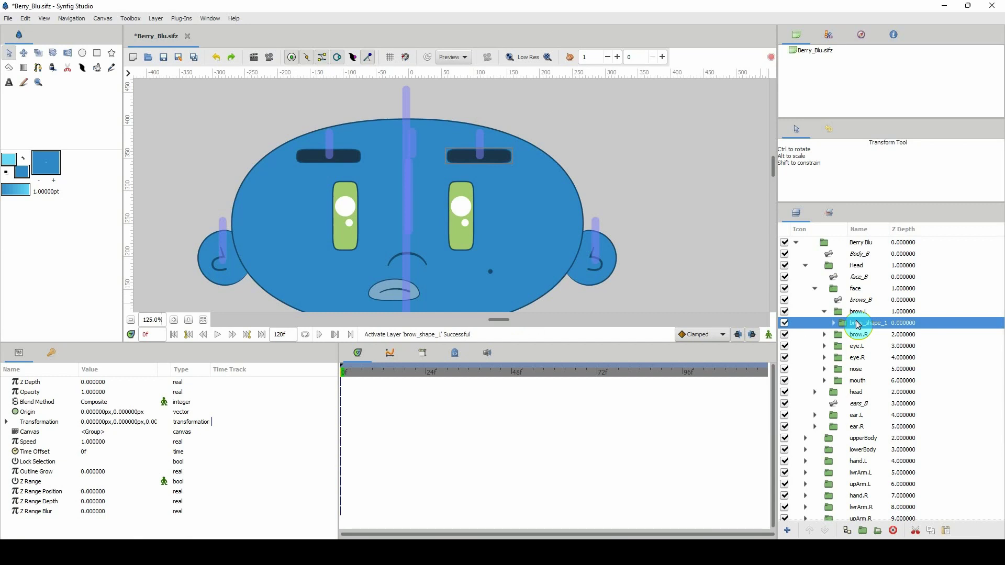
Paste a copy of the brow_shape_1 group inside the brow.L group
key("ctrl+v")
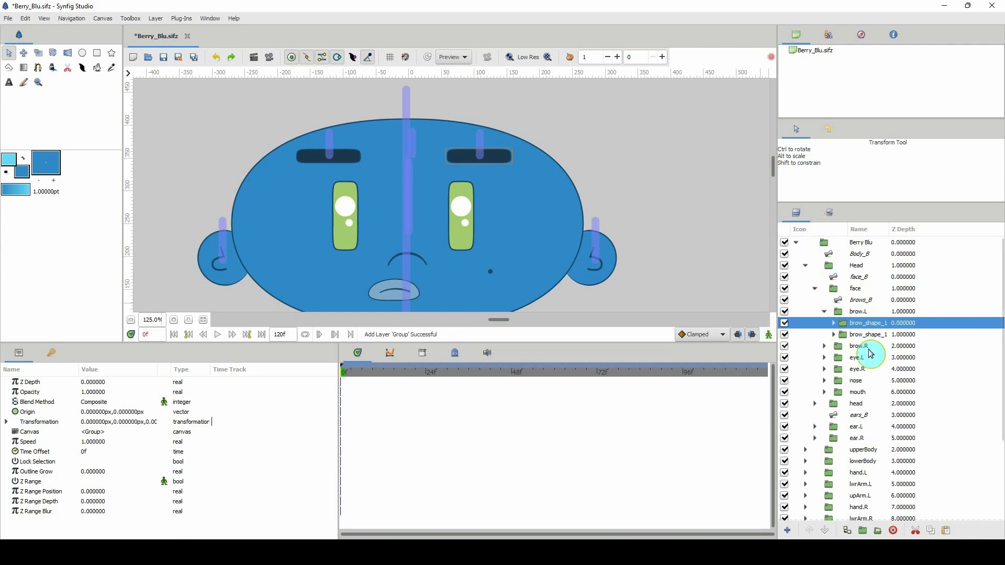
Rename the lower brow_shape_1 group inside brow.L as brow_shape_2 and hide the brow_shape_1 group
left_click(881, 325)
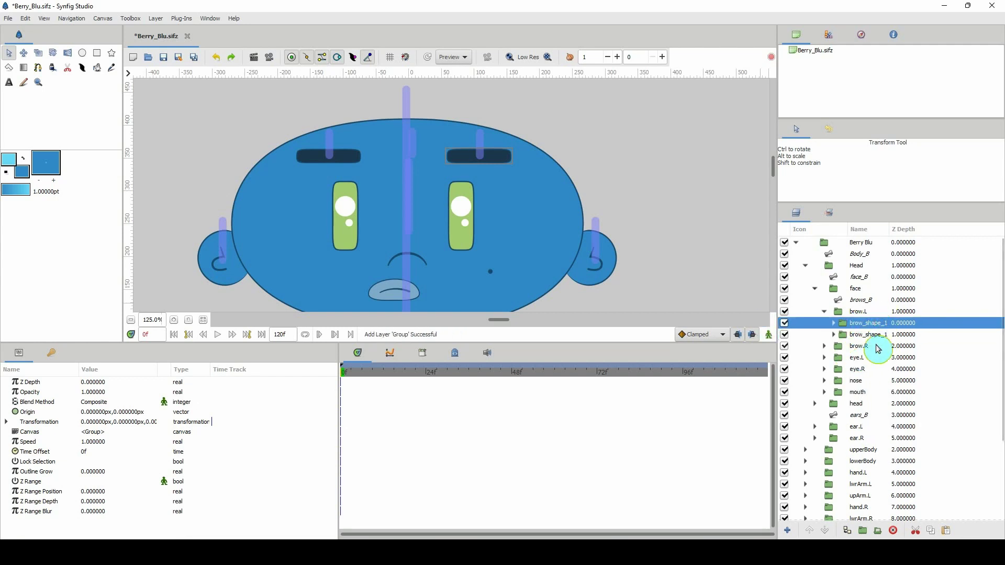
left_click(879, 336)
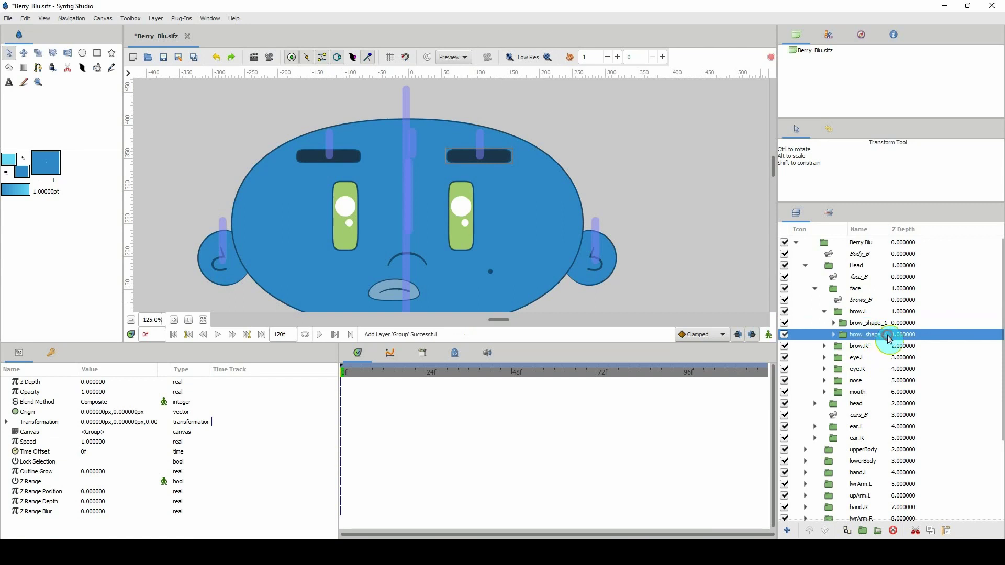
left_click(884, 335)
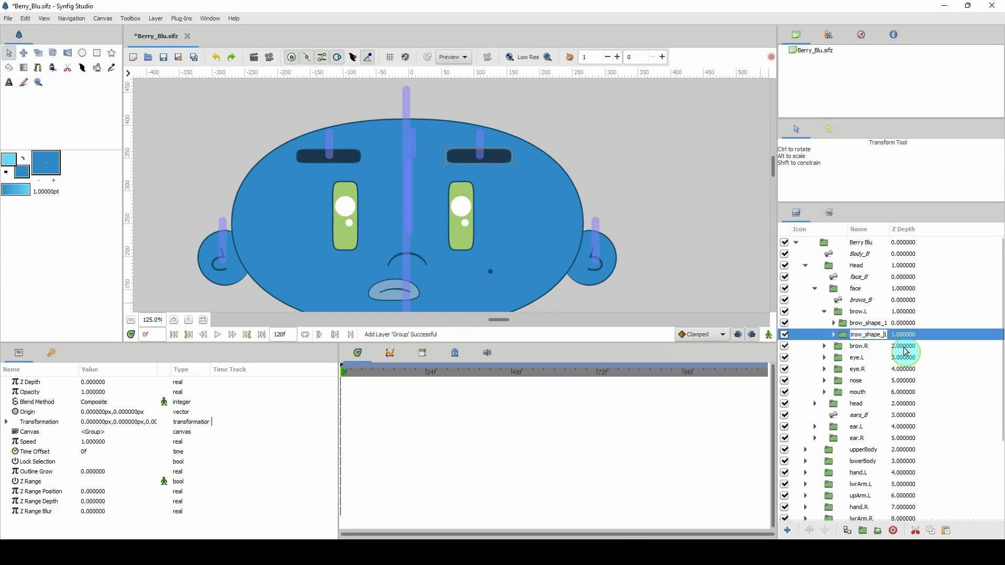
type("2")
key("Return")
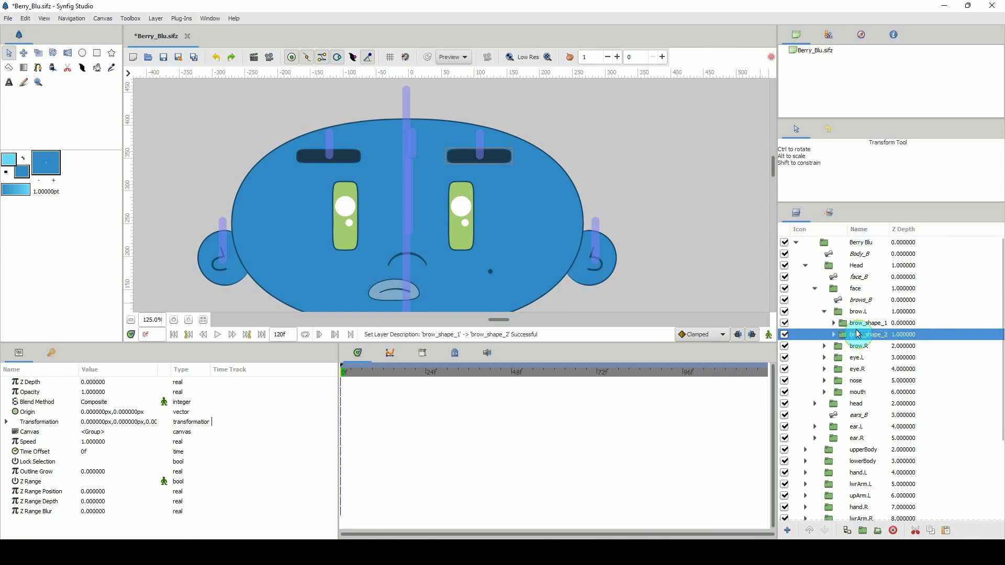
left_click(786, 323)
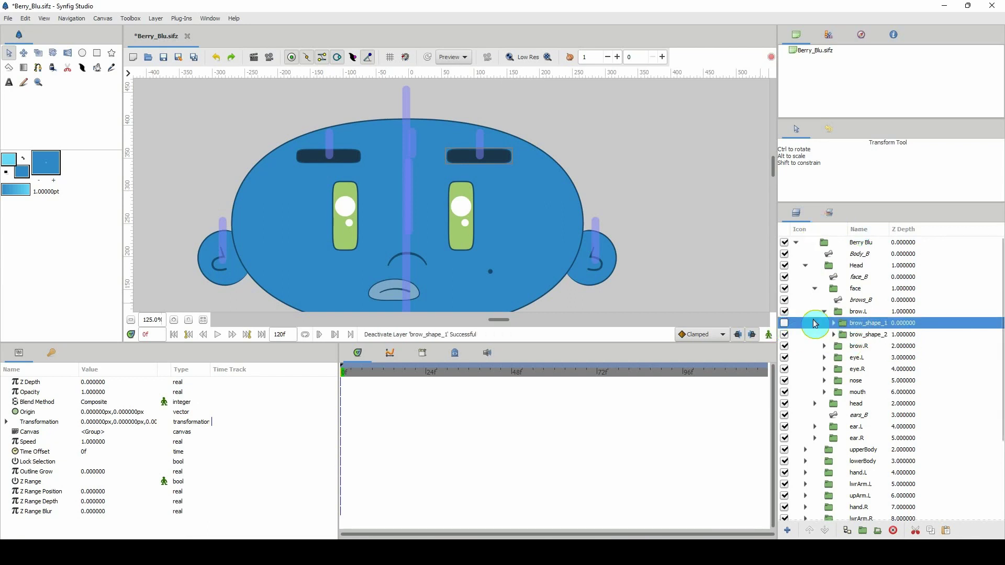
Bend the Circle092 Outline in brow_shape_2 downward by lowering its upper and lower middle vertices together
left_click(833, 335)
left_click(834, 335)
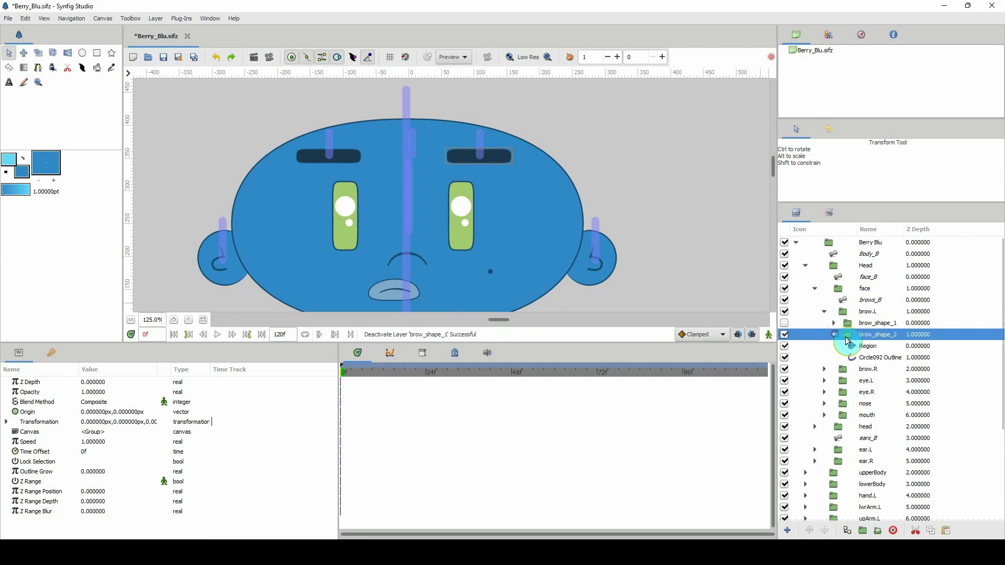
left_click(855, 356)
scroll(484, 161, "up", 3)
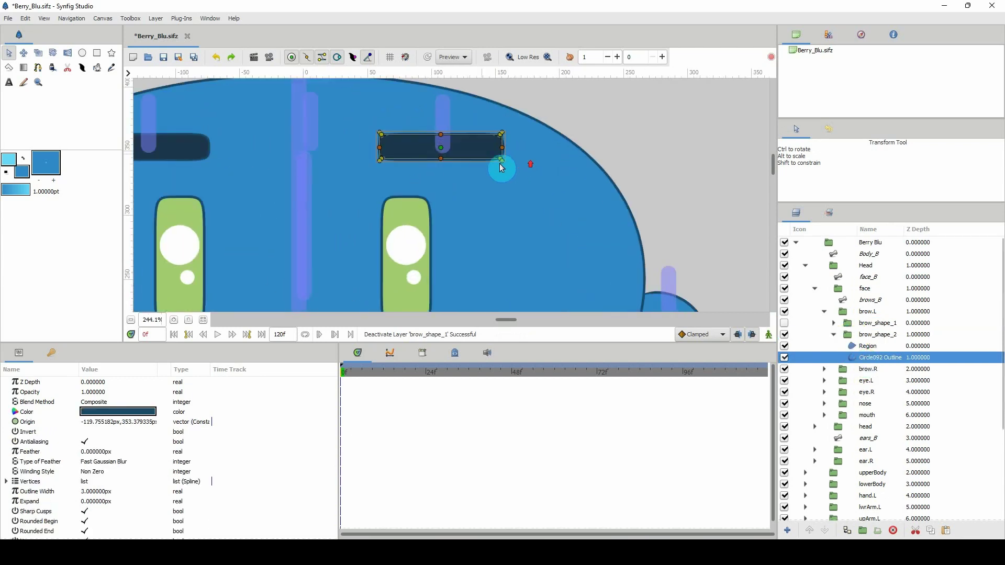
left_click_drag(447, 118, 494, 180)
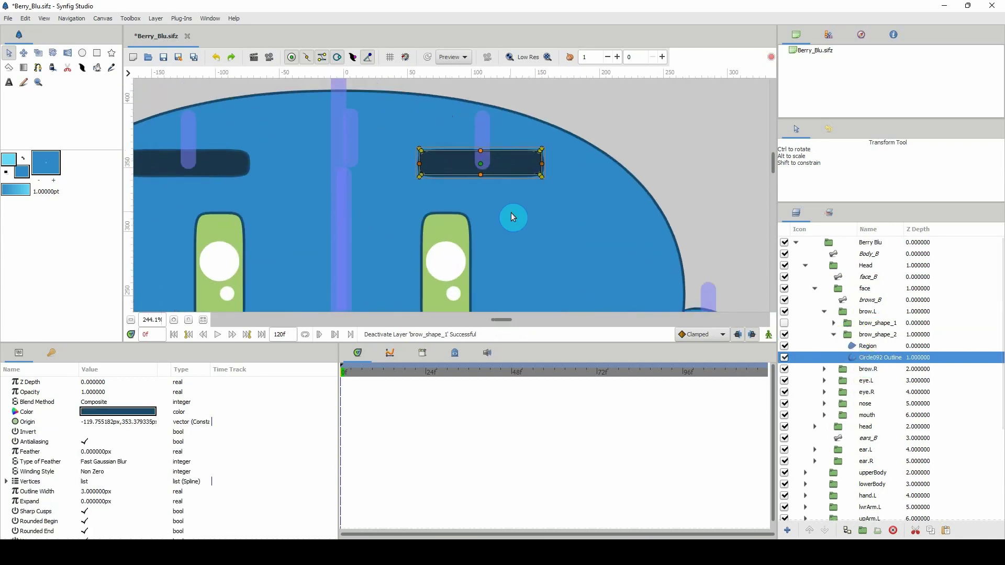
key("shift+Down")
key("shift+Down")
key("shift+Down")
key("shift+Down")
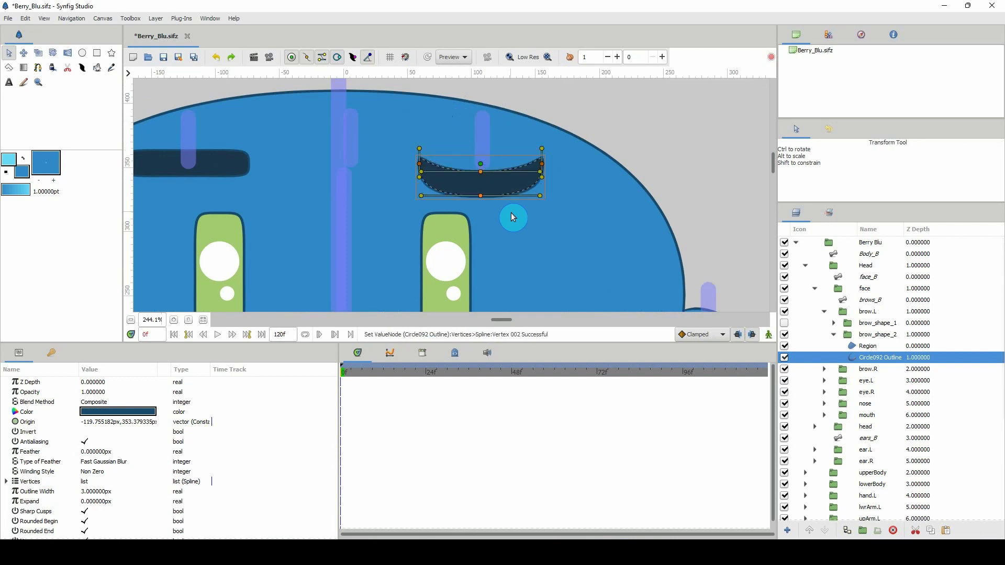
key("shift+Down")
key("Up")
key("Up")
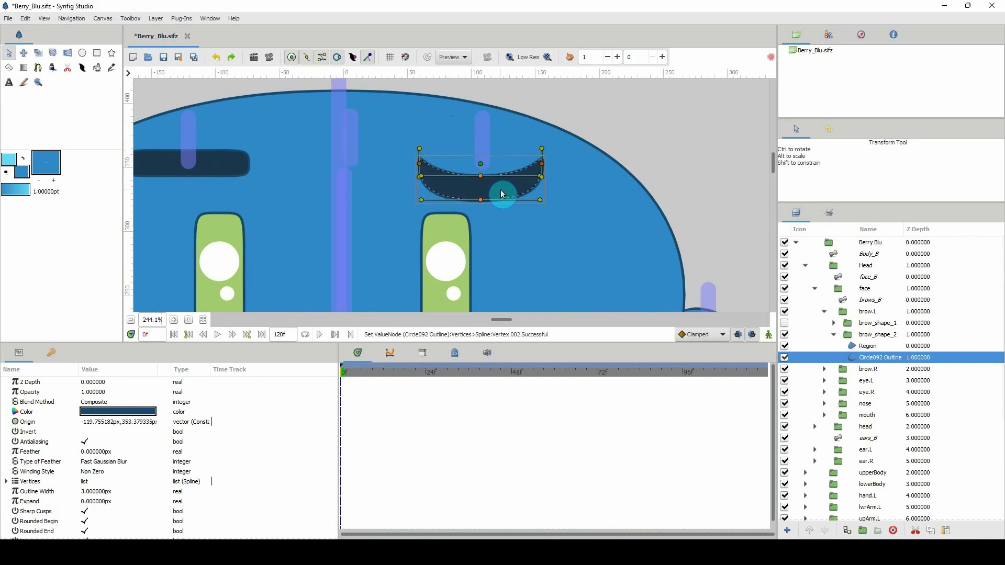
Fine-tune the brow_shape_2 outline's middle vertices to a height of about -30.7 px for the lower and -12.3 px for the upper
left_click(482, 201)
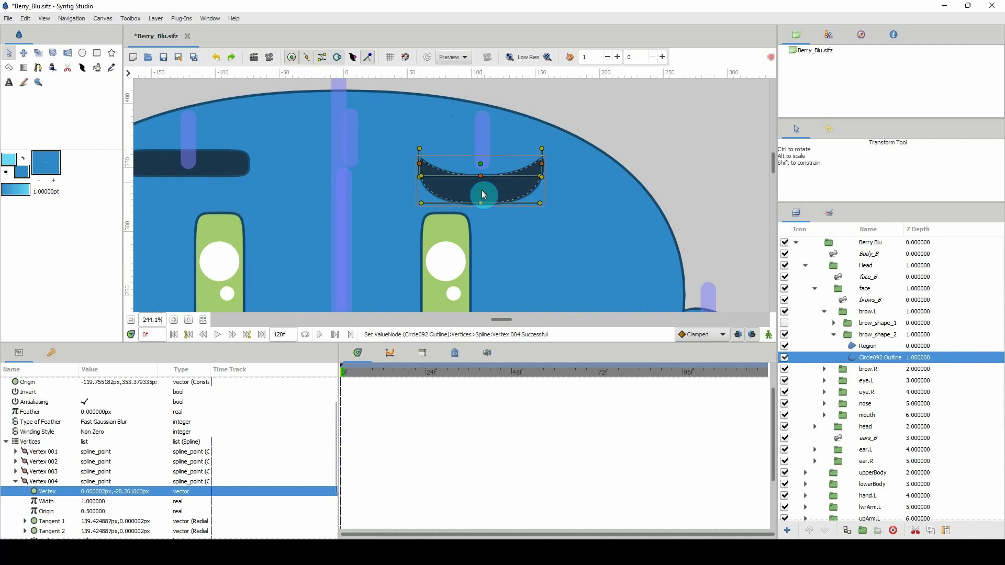
left_click_drag(481, 176, 482, 178)
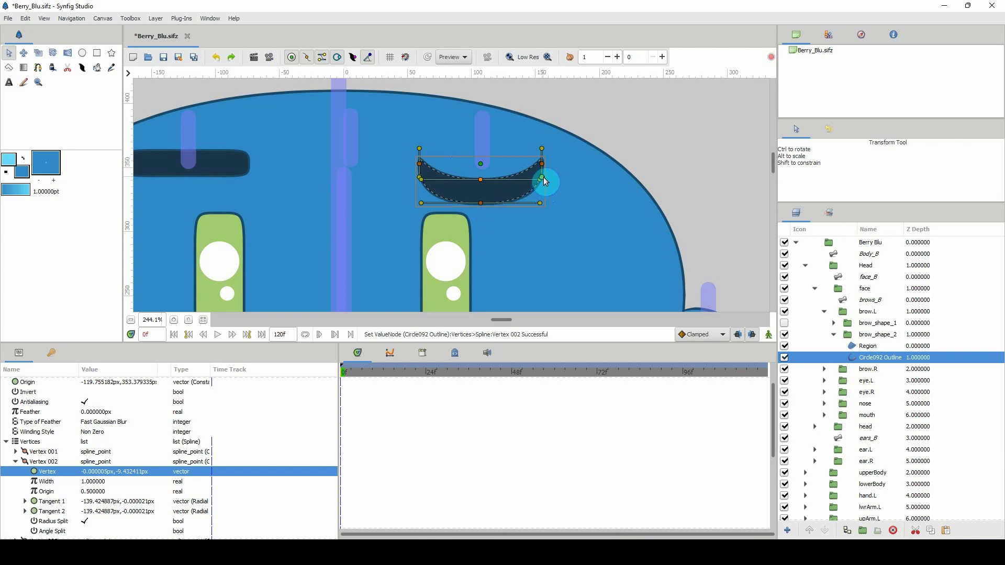
left_click(480, 206)
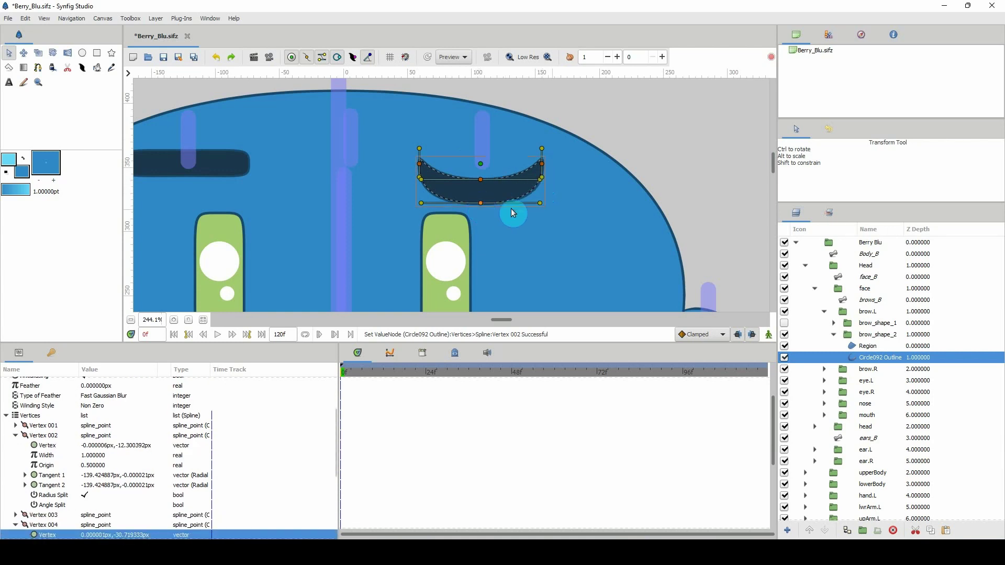
Shorten both tangents of the brow outline's lower middle vertex to about 118 px and 117 px
left_click(540, 204)
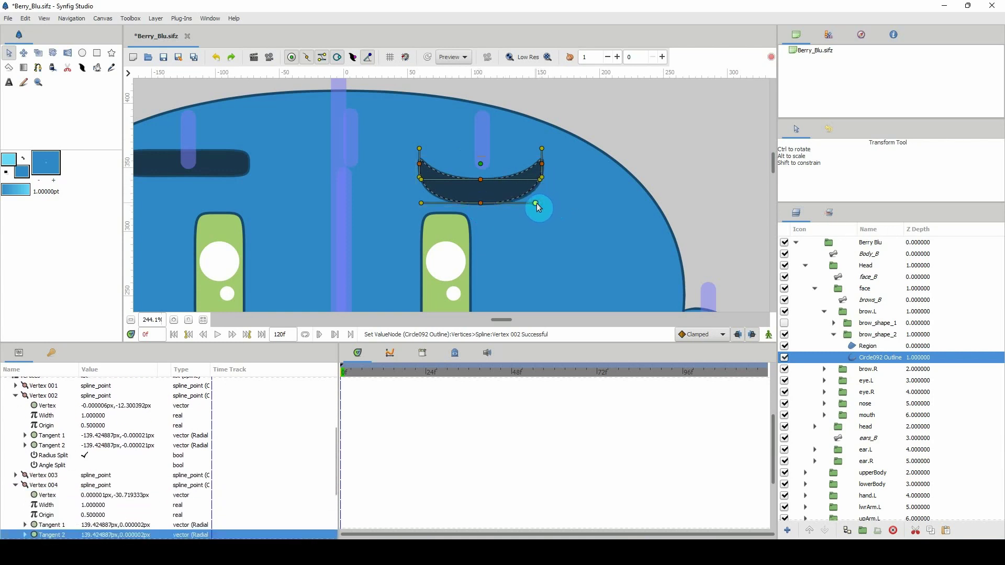
left_click(422, 203)
left_click_drag(422, 204, 425, 204)
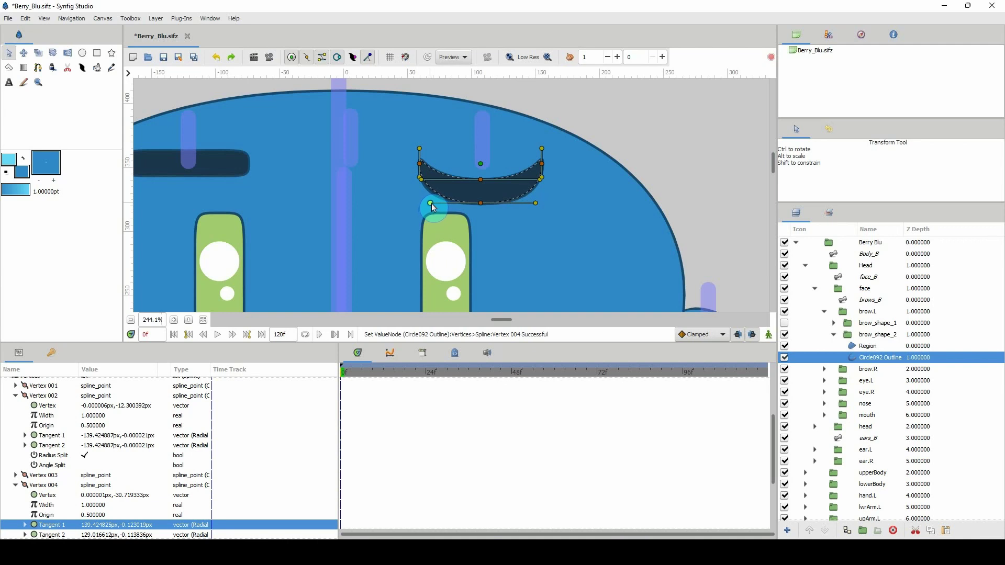
left_click(536, 204)
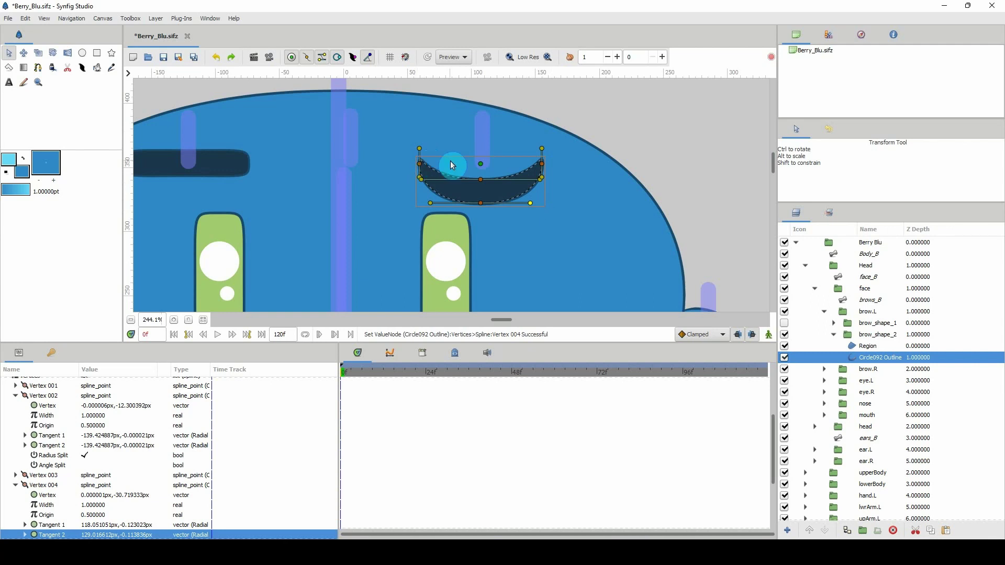
Lower the brow outline's upper middle vertex to about -13.1 px and shorten its tangents on both sides
left_click(480, 180)
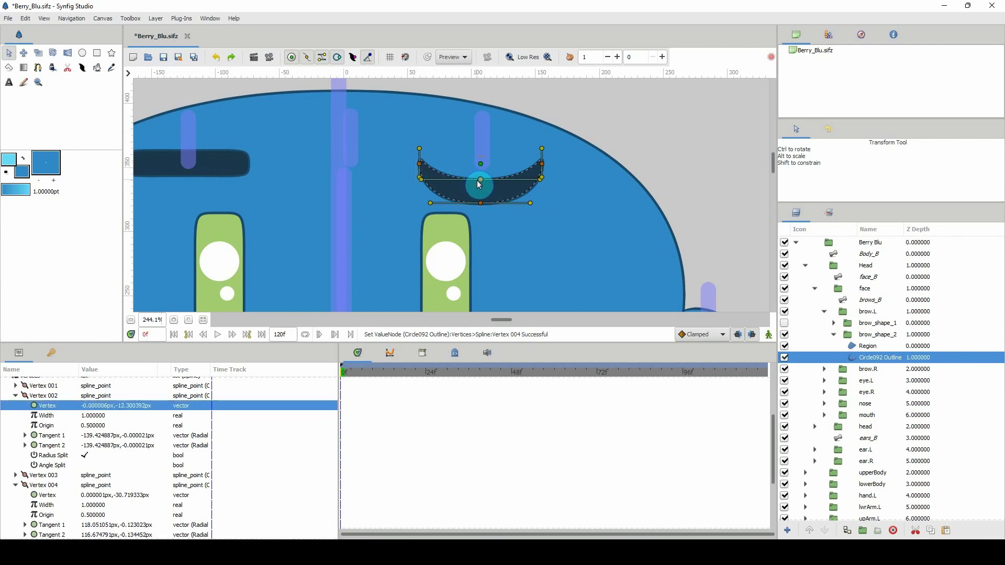
left_click(480, 183)
left_click(539, 181)
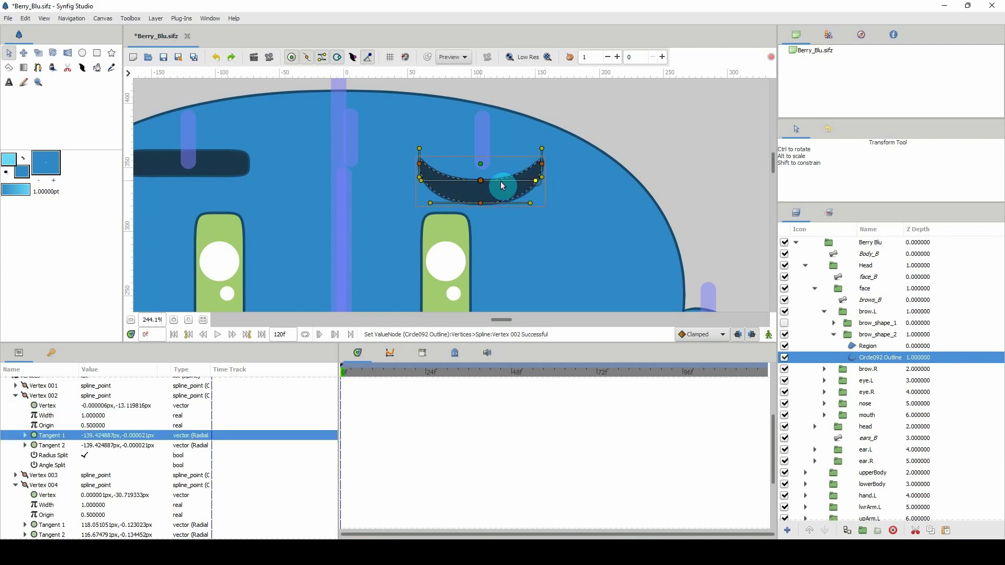
left_click_drag(419, 177, 425, 179)
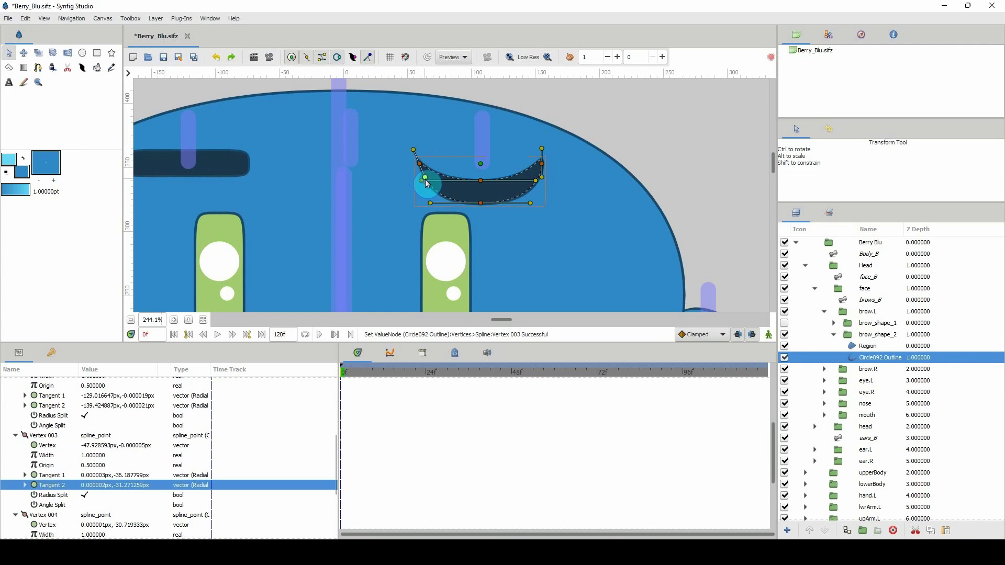
left_click(424, 186)
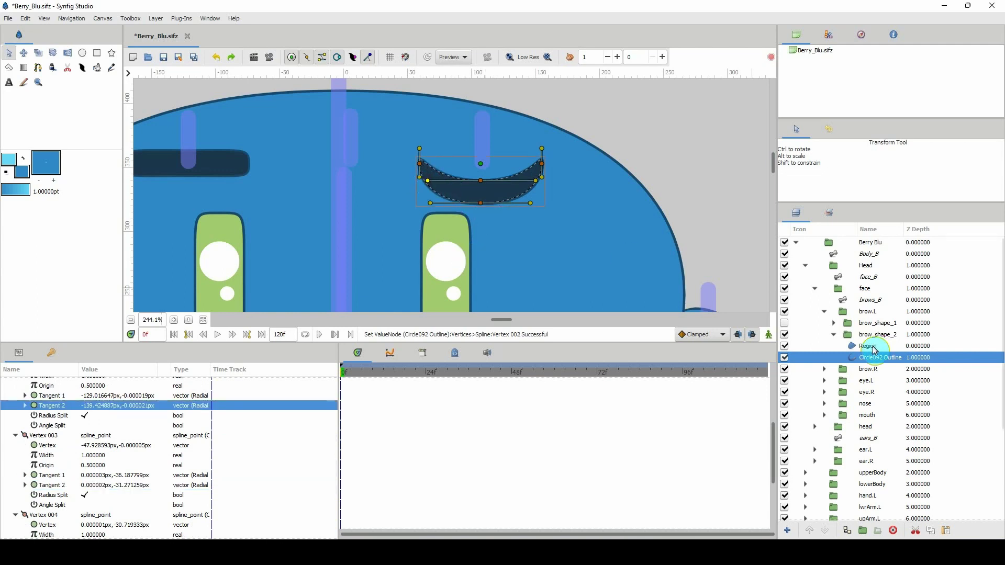
Collapse the brow_shape_2 group and make the brow_shape_1 group visible again
left_click(854, 371)
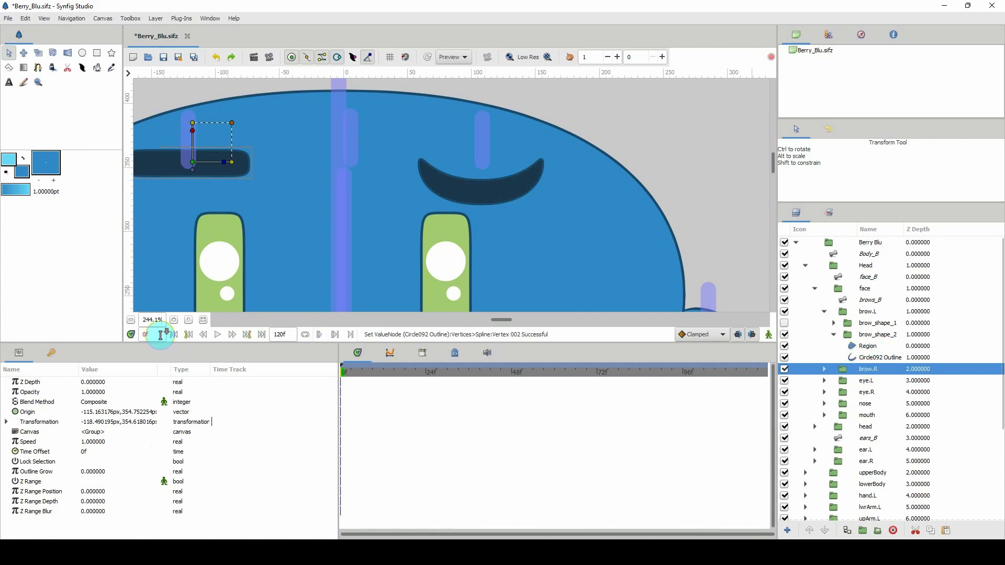
scroll(156, 322, "down", 2)
scroll(156, 323, "down", 1)
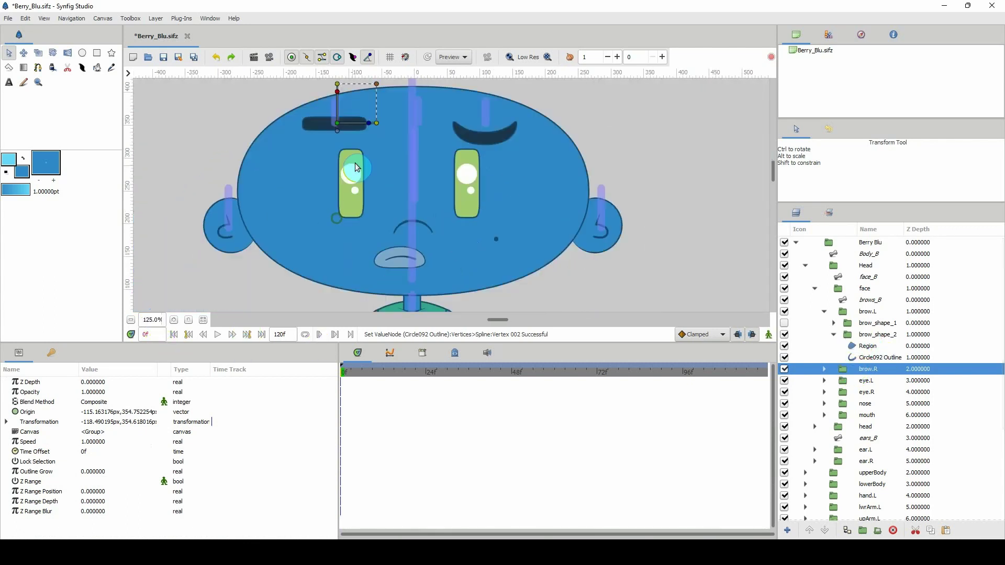
left_click(835, 334)
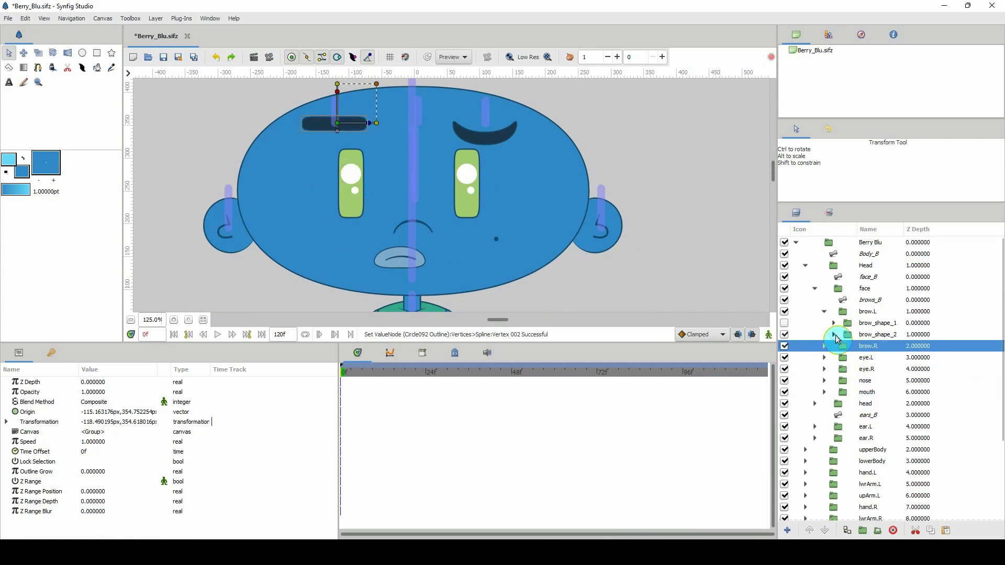
left_click(851, 323)
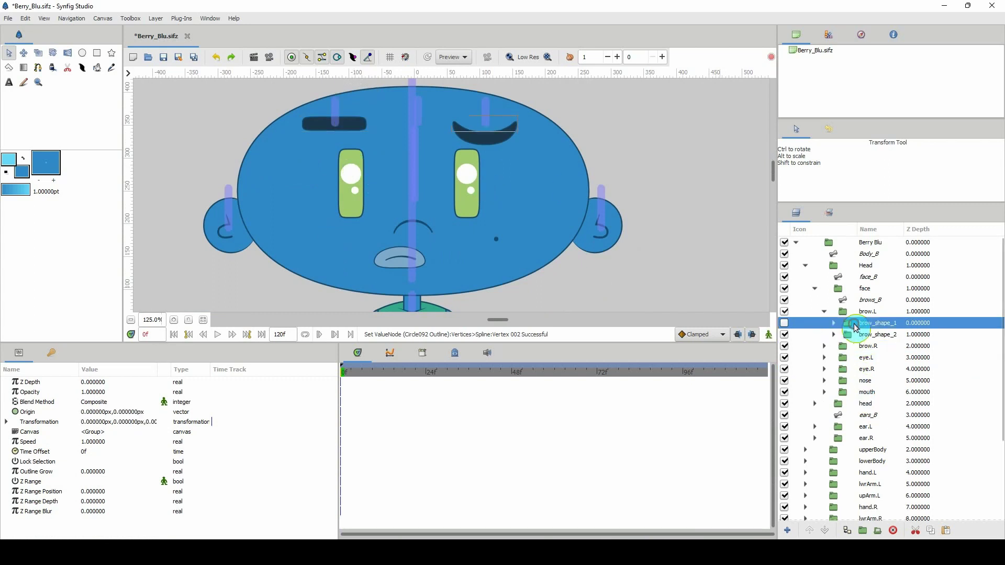
left_click(784, 323)
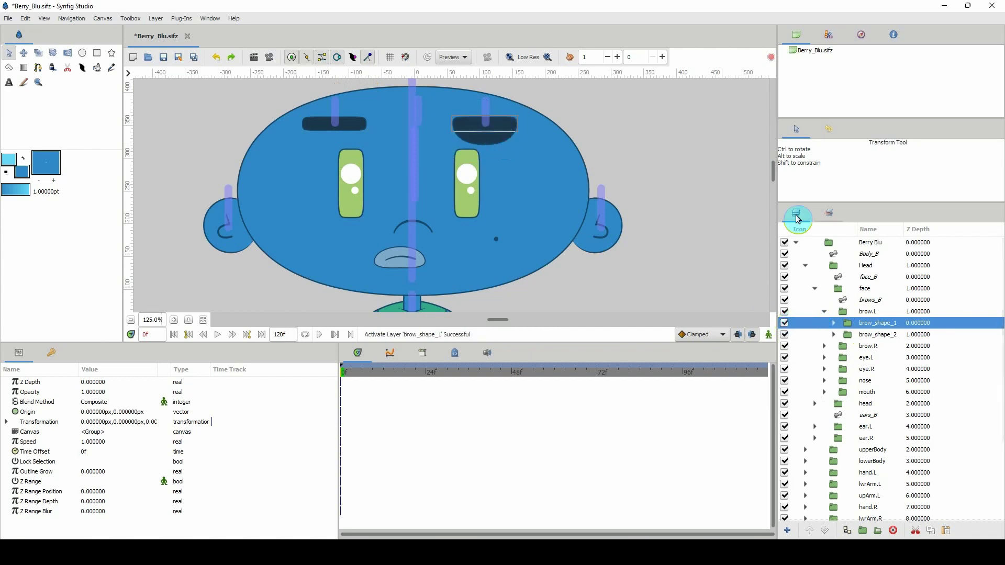
Enable Z Range on the brow.L group
left_click(824, 312)
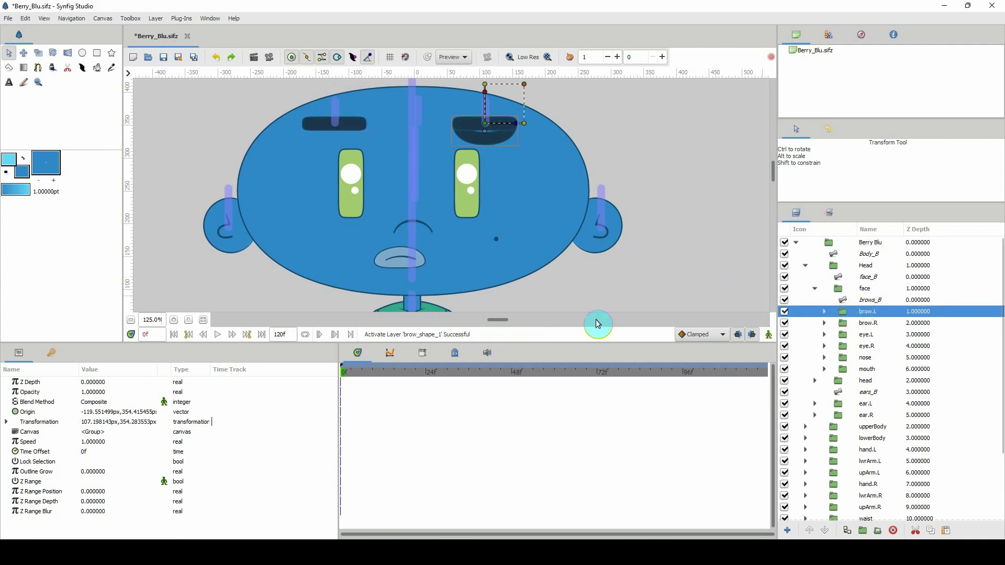
left_click(34, 482)
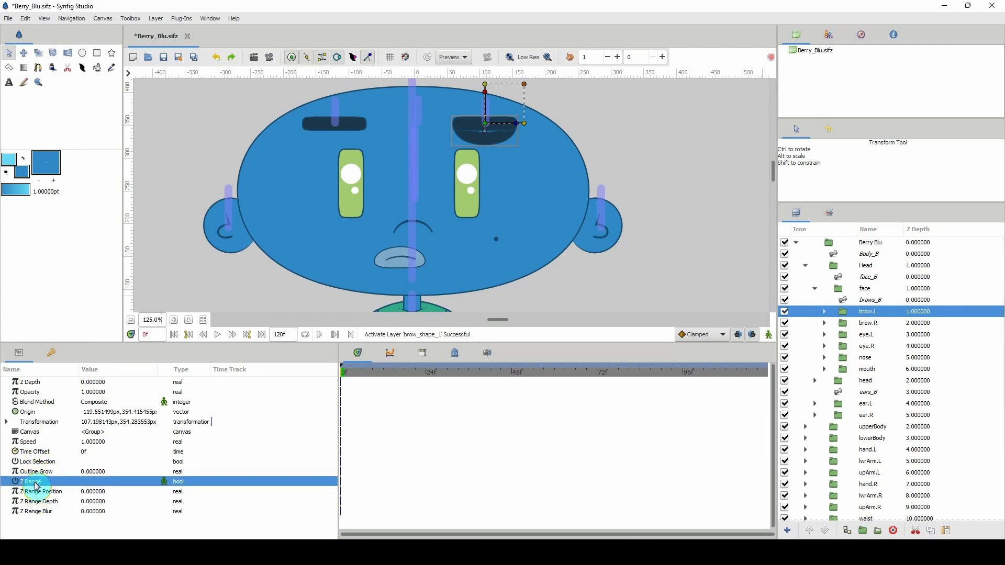
left_click(88, 482)
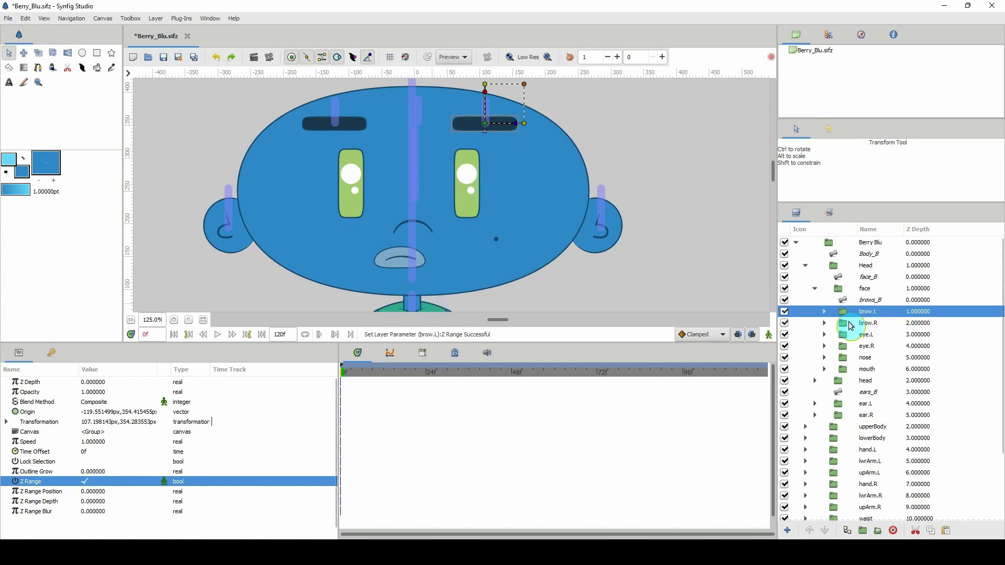
Set the brow.L group's Z Range Position to 1, the depth of brow_shape_2, to switch the displayed brow shape
left_click(825, 312)
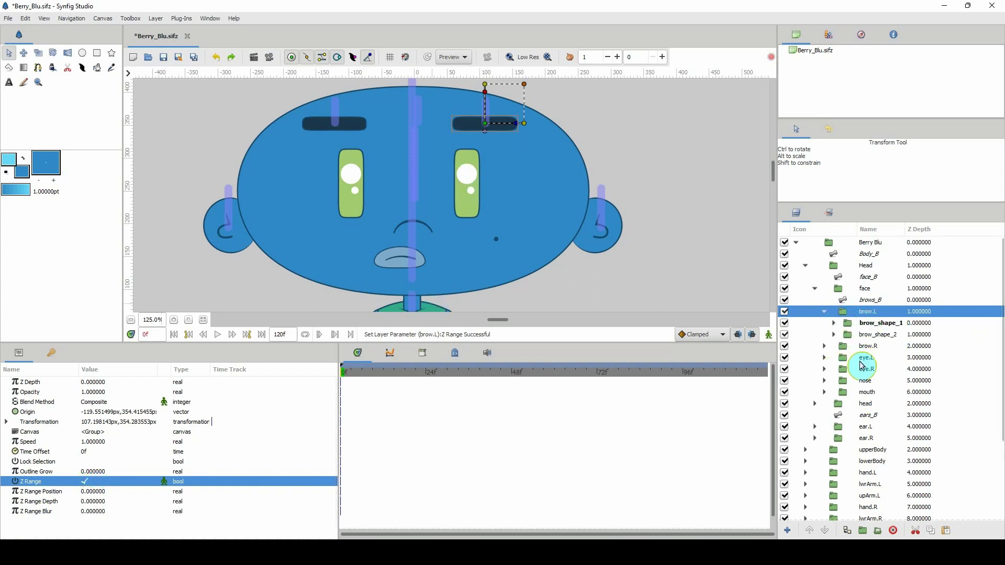
left_click(867, 323)
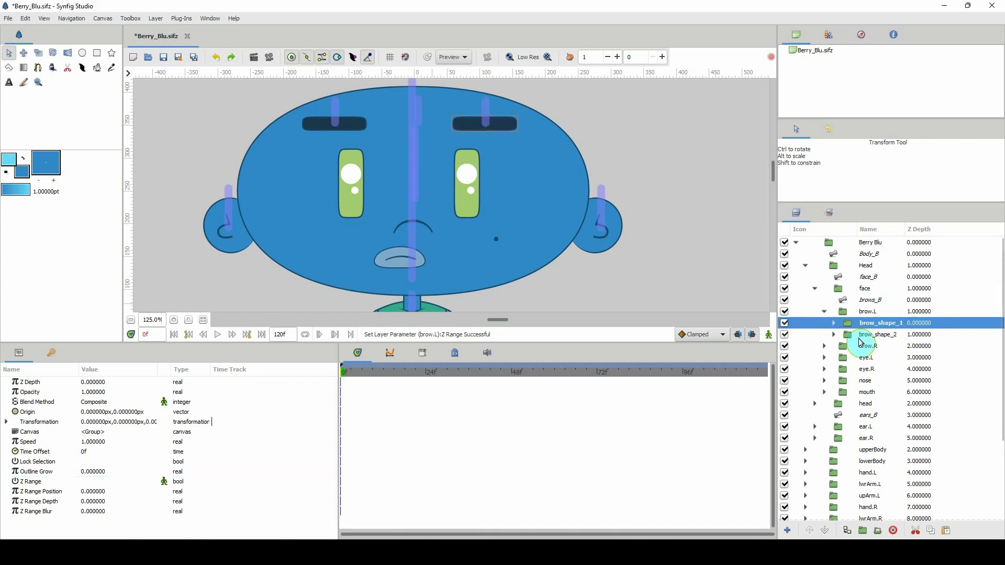
left_click(920, 335)
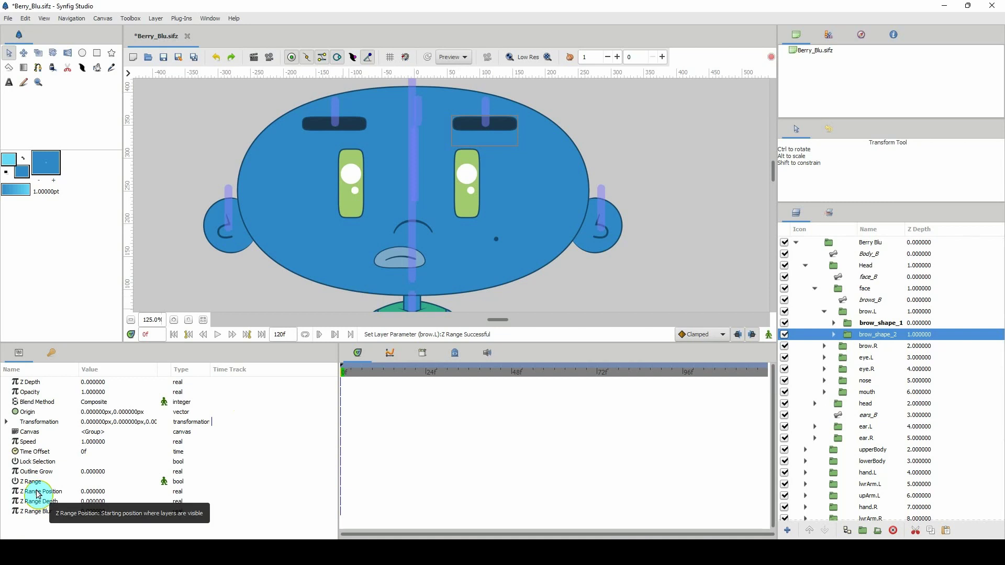
left_click(842, 314)
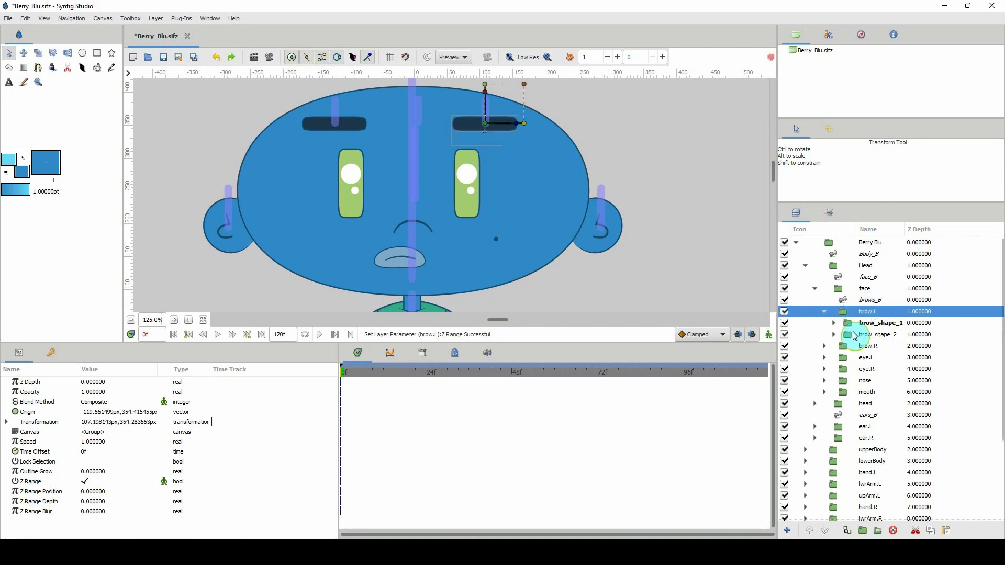
left_click(58, 493)
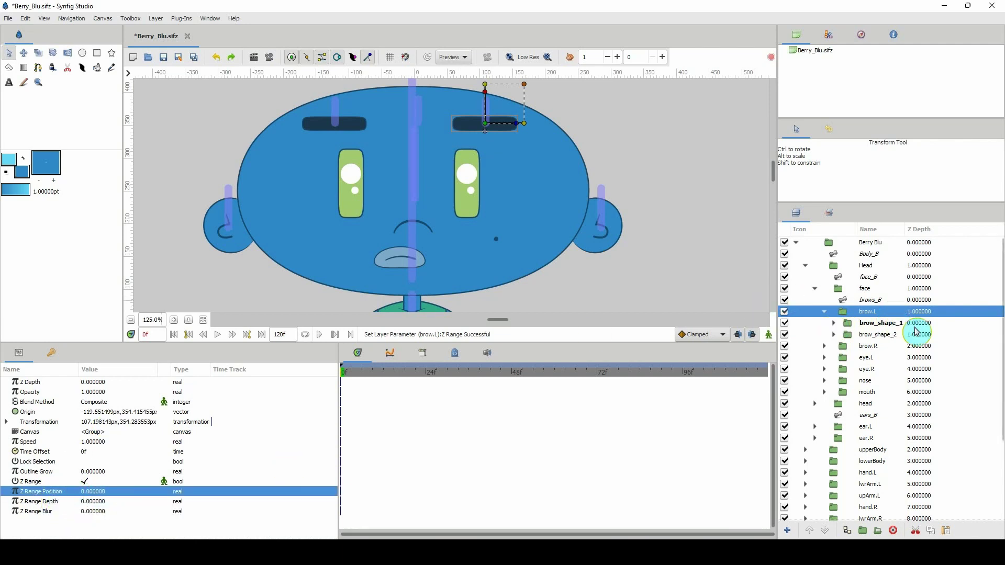
left_click(94, 491)
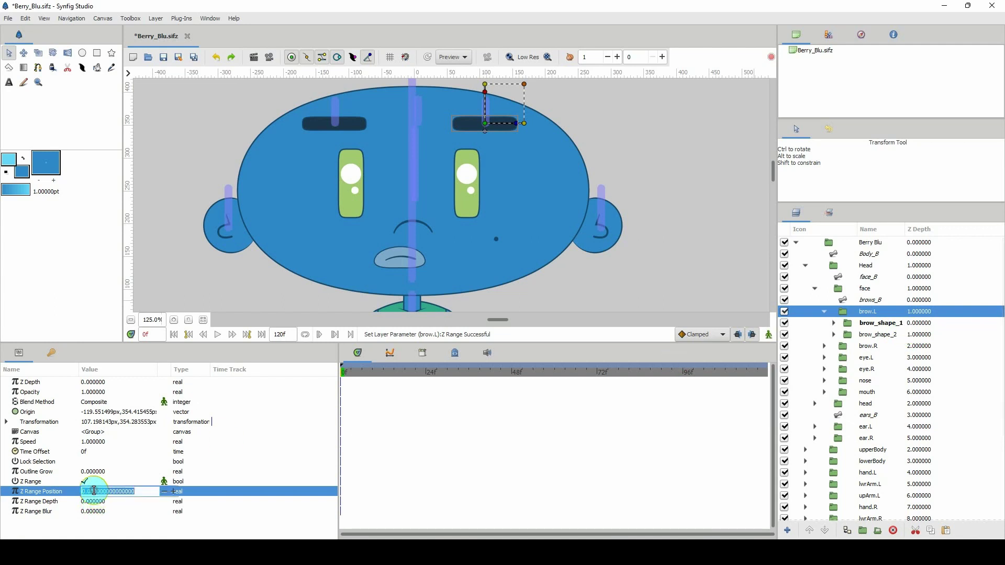
type("1")
key("Return")
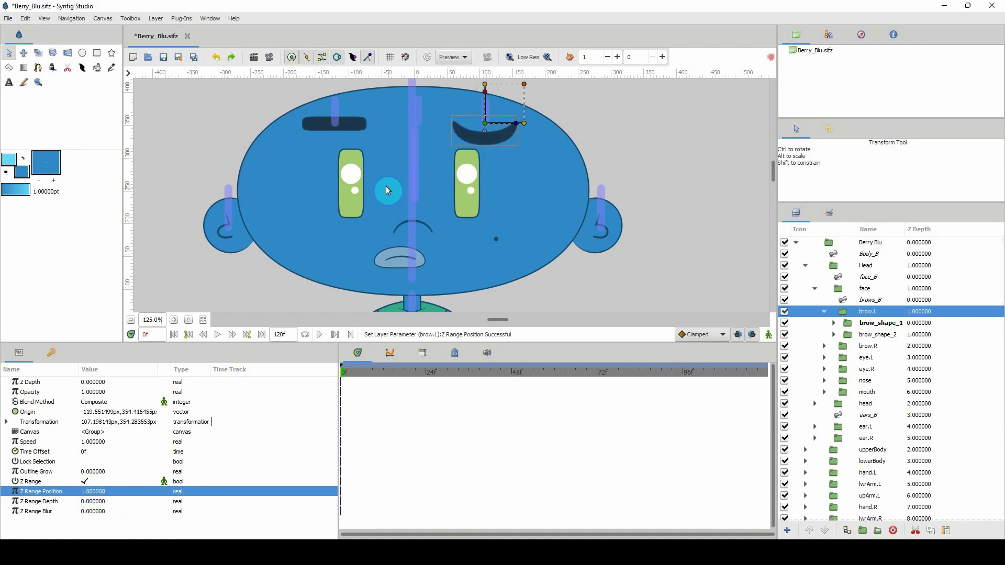
Set the brow.L group's Z Range Position to 0 to display brow_shape_1
left_click(91, 490)
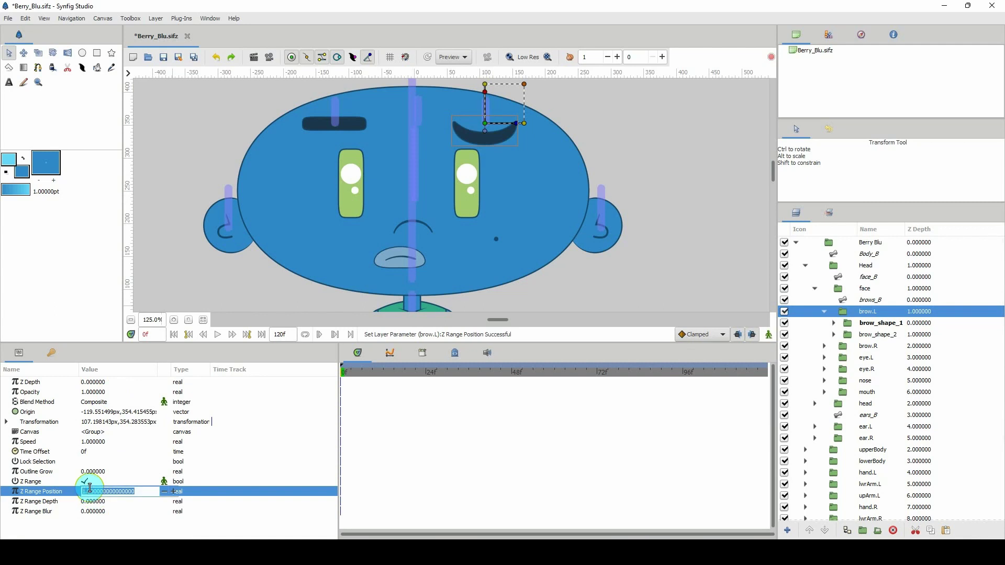
type("0")
key("Return")
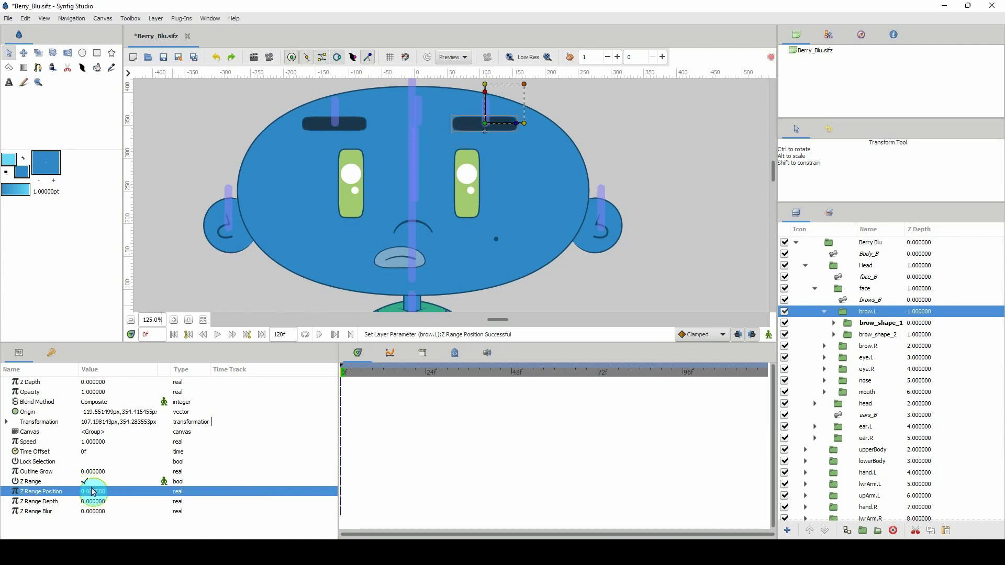
Duplicate the brow_shape_2 group inside brow.L as the base for a third brow shape
left_click(825, 312)
left_click(843, 321)
left_click(843, 313)
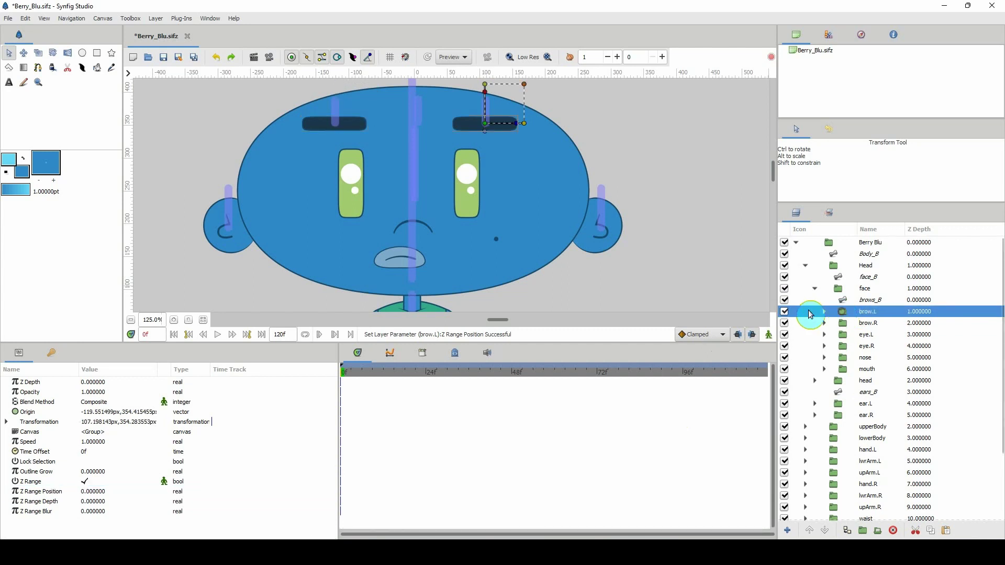
left_click(825, 312)
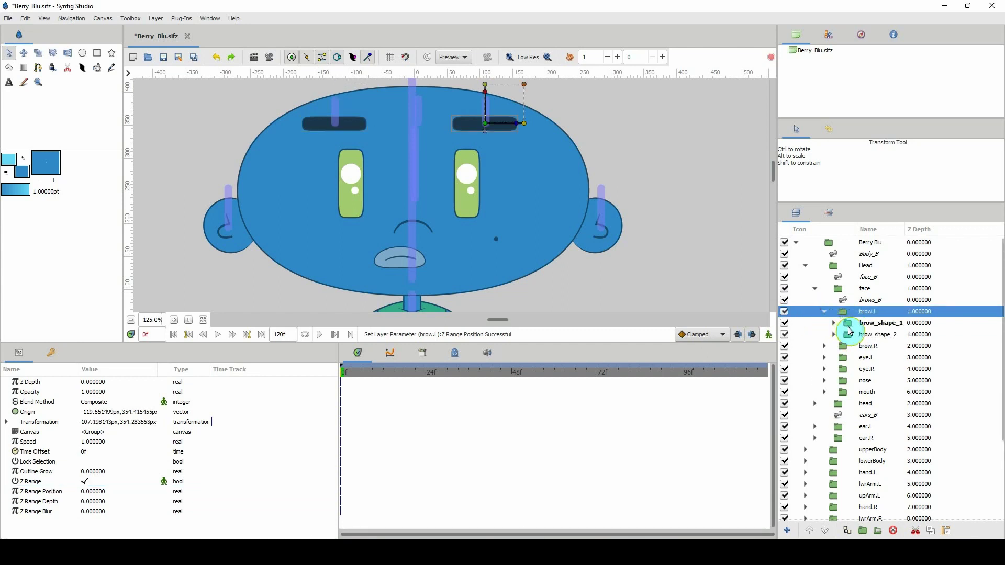
left_click(849, 336)
key("ctrl+b")
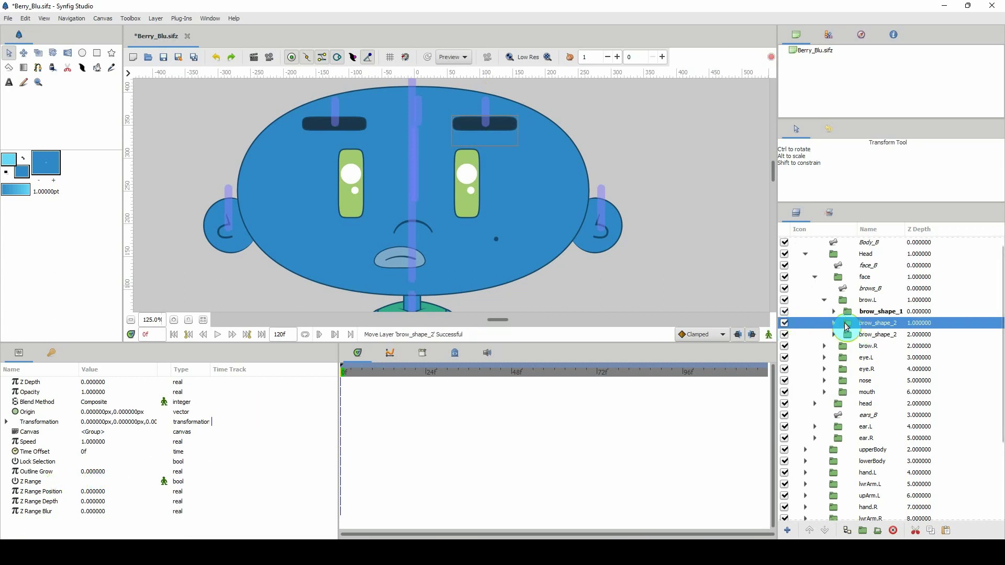
Disable Z Range on the brow.L group and hide the brow_shape_1 and original brow_shape_2 groups
left_click(850, 302)
left_click(85, 482)
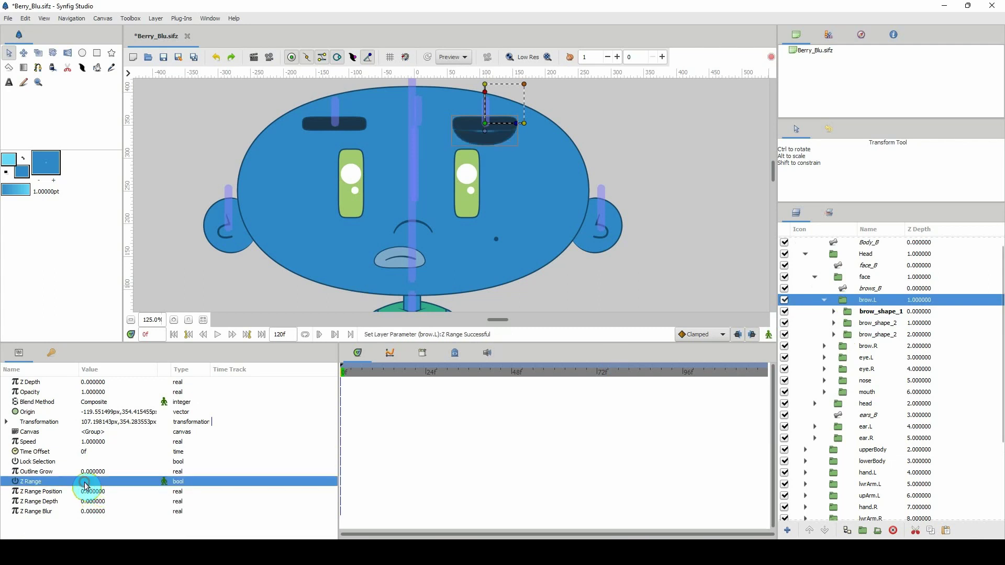
left_click(784, 311)
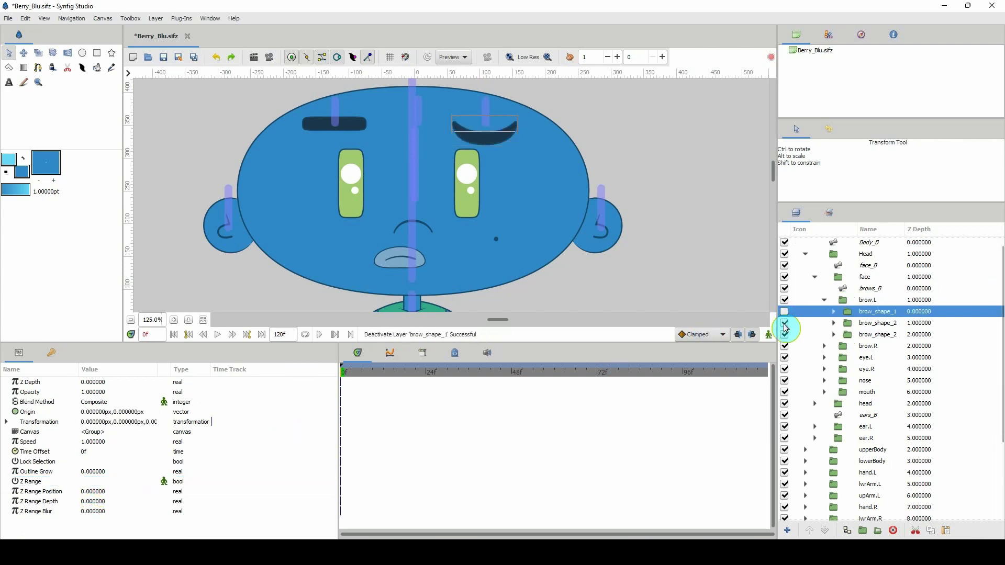
left_click(785, 323)
Rename the duplicated brow_shape_2 group as brow_shape_3
left_click(826, 335)
left_click(889, 336)
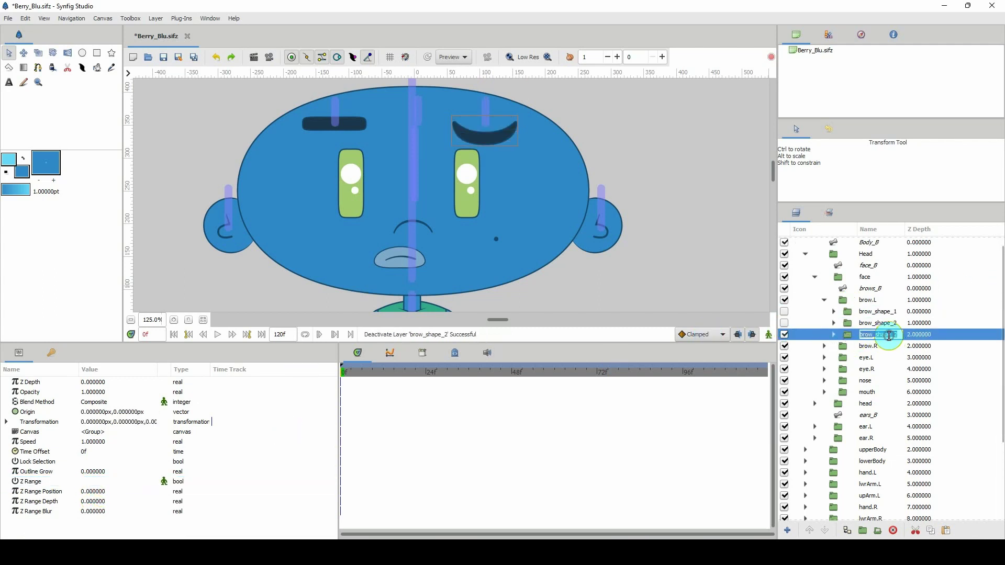
left_click(899, 336)
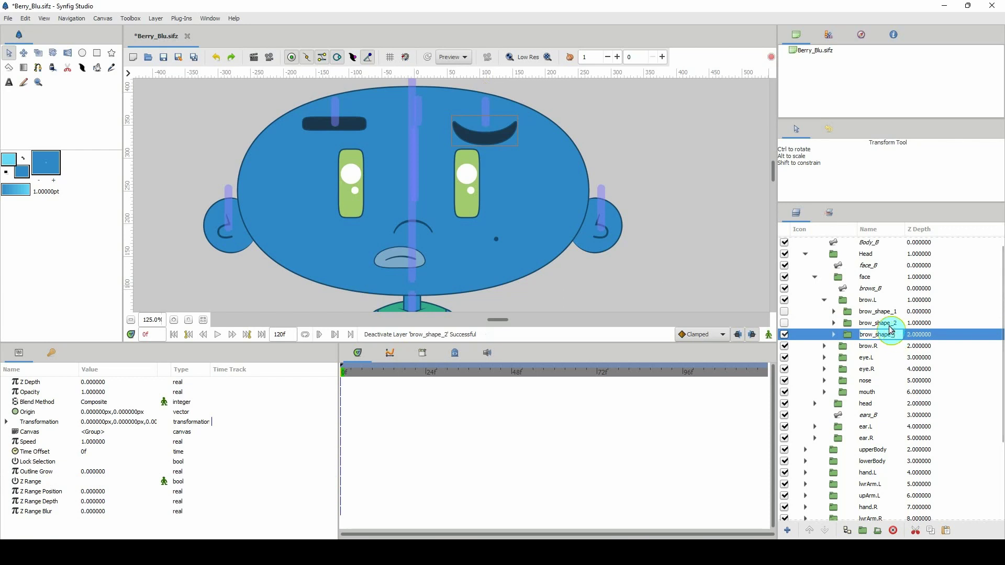
type("3")
key("Return")
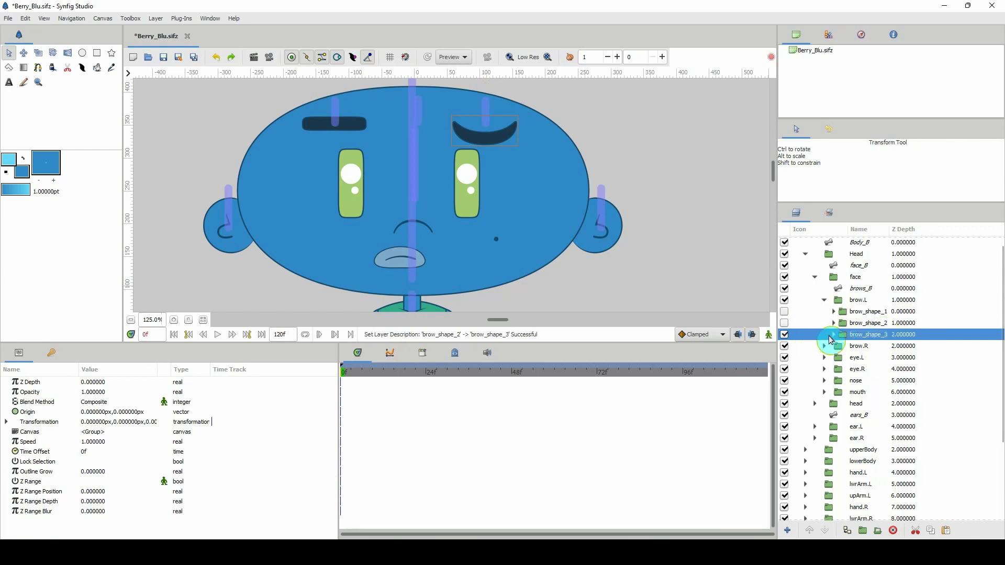
Inspect the outline inside the curved brow_shape_3 copy and delete that group
left_click(833, 335)
left_click(857, 357)
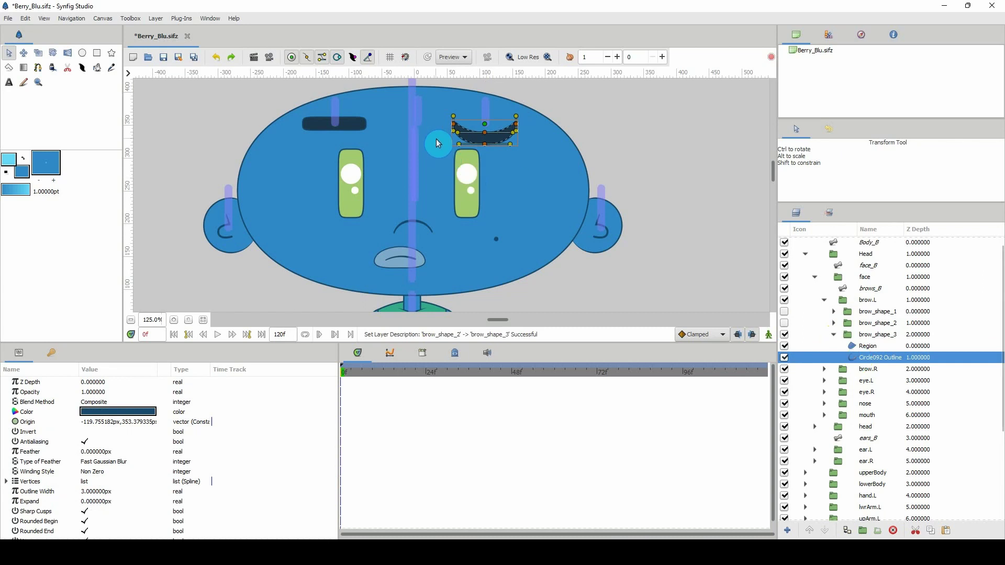
left_click(833, 334)
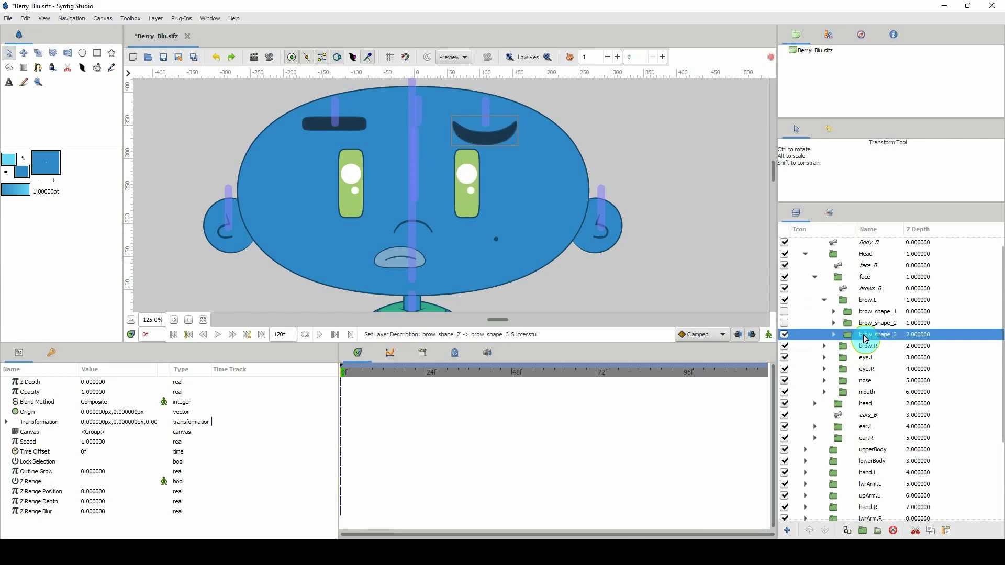
key("Delete")
Duplicate the brow_shape_1 group and move the copy below brow_shape_2 inside brow.L
left_click(868, 312)
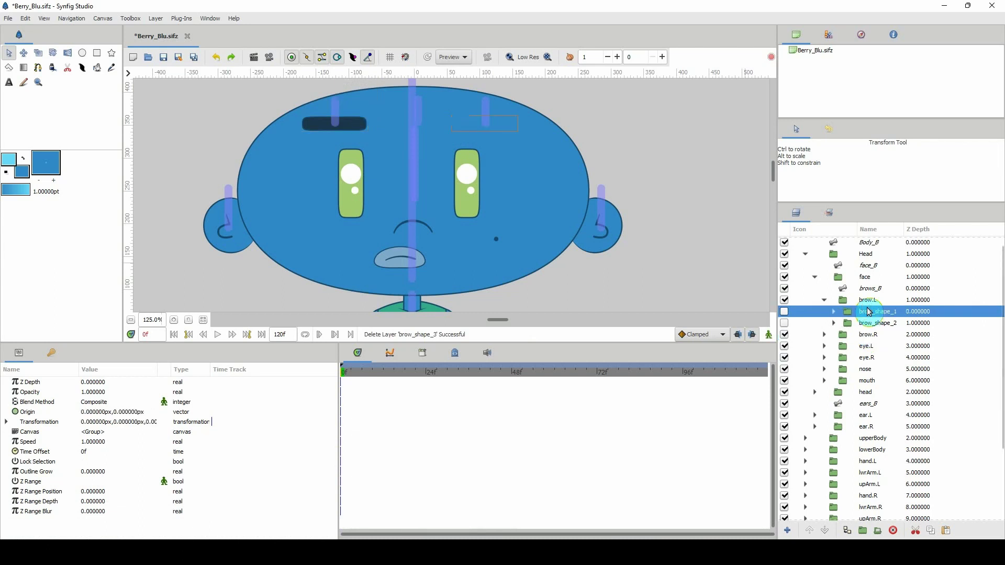
key("ctrl+v")
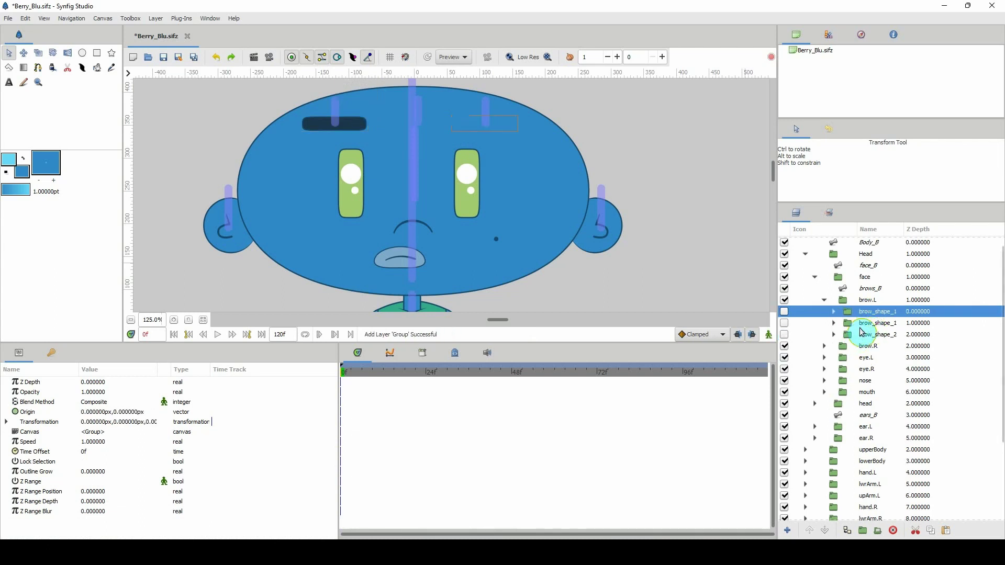
left_click(860, 324)
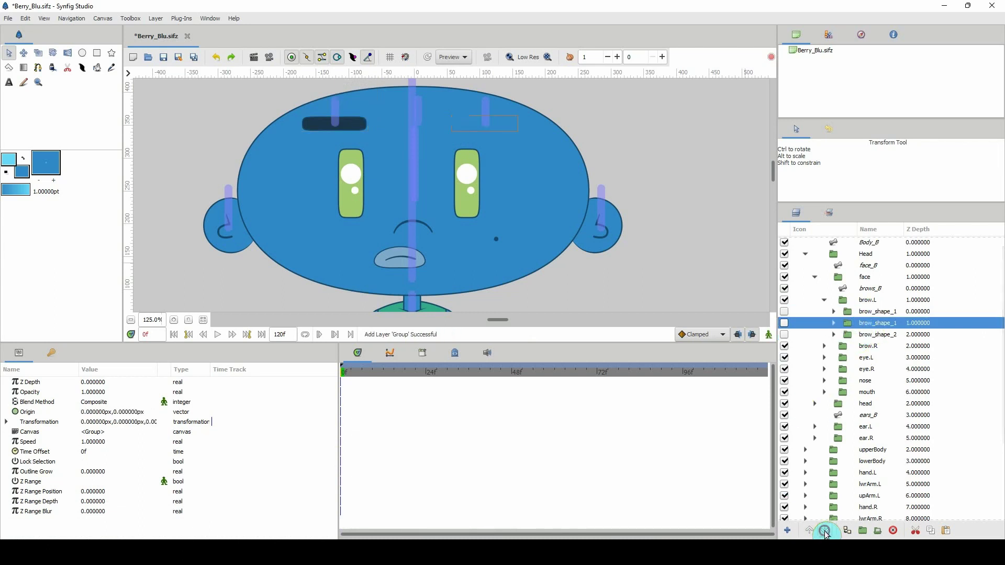
left_click(825, 531)
Rename the brow_shape_1 copy at depth 2 as brow_shape_3
double_click(896, 335)
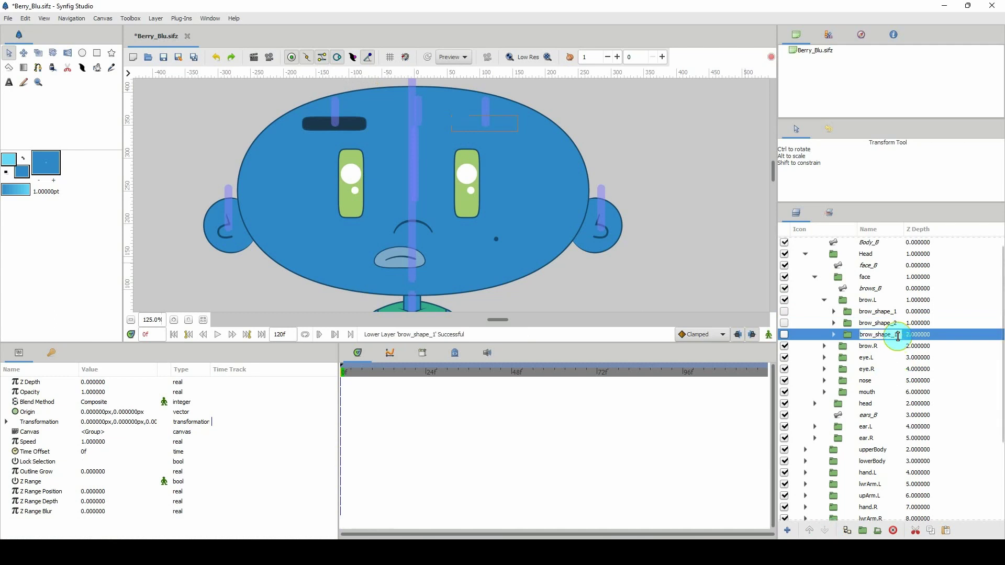
key("BackSpace")
type("3")
key("Return")
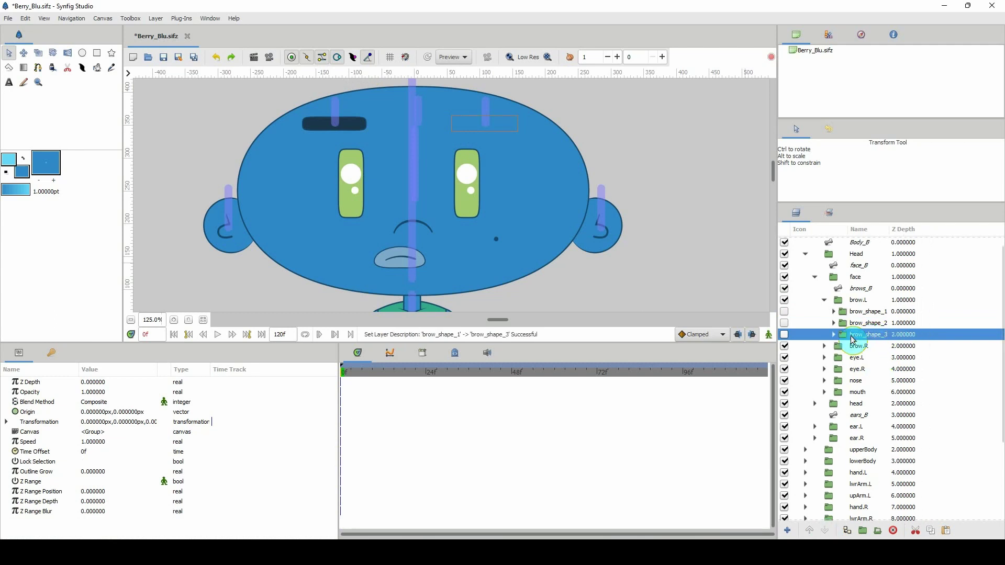
Show brow_shape_3 and bend its Circle092 Outline upward by raising the upper and lower middle vertices together
left_click(784, 335)
left_click(834, 334)
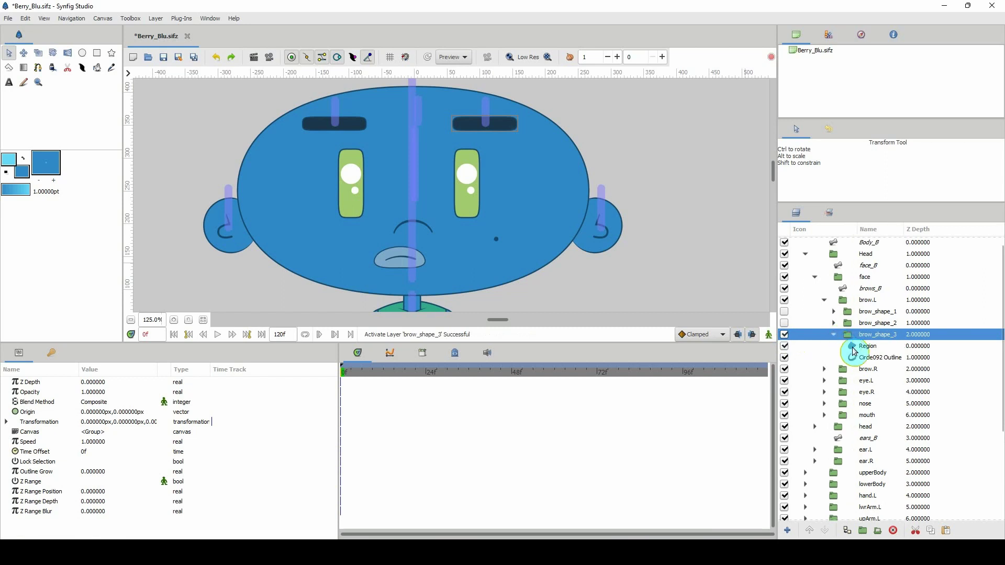
left_click(864, 358)
scroll(460, 112, "up", 4)
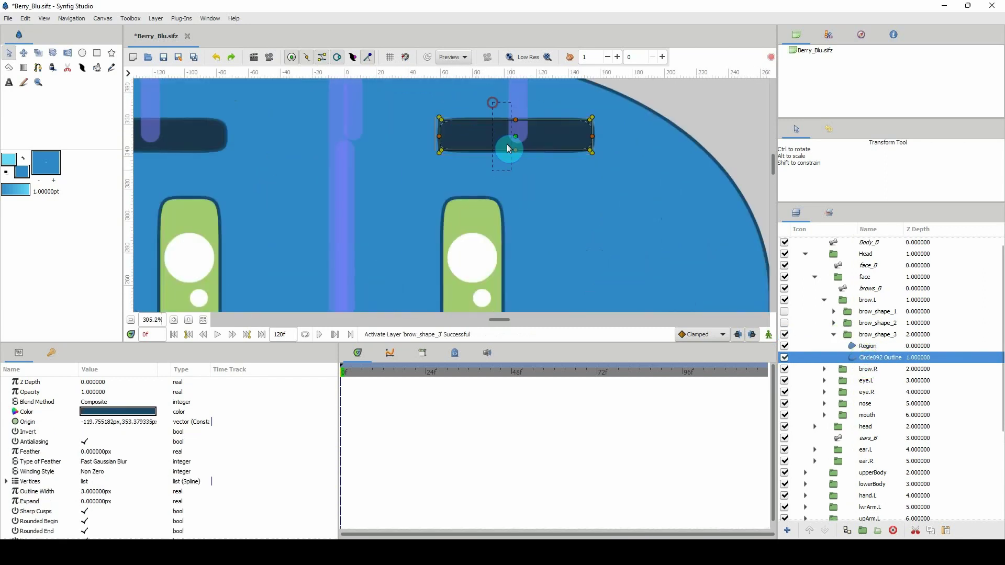
key("shift+Up")
key("shift+Up")
key("shift+Up")
key("shift+Up")
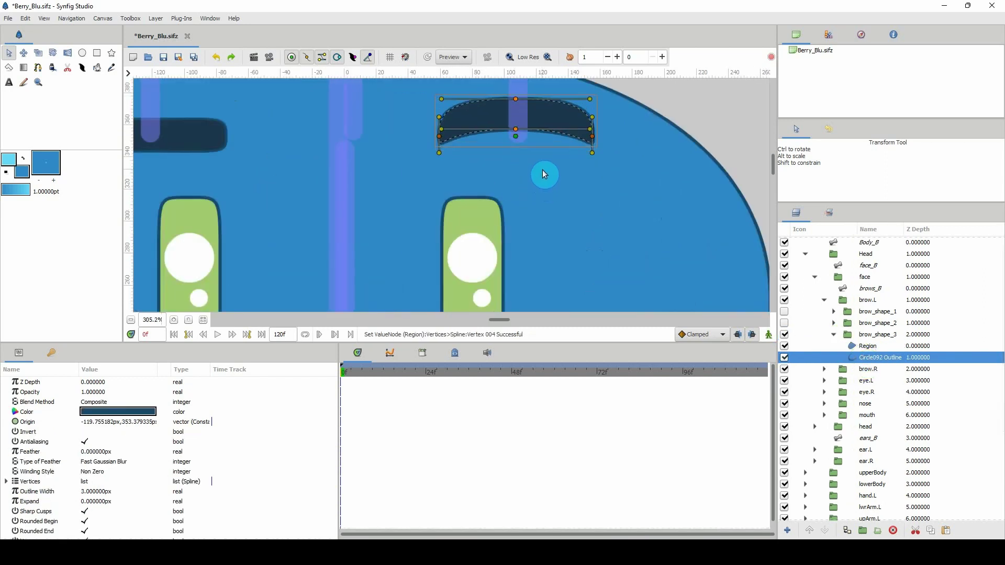
Heighten the brow arch, raising the outline's upper middle vertex to about 28.9 px and the lower middle vertex to about 9.8 px
left_click_drag(534, 162, 533, 211)
key("Up")
key("Up")
key("Up")
key("Up")
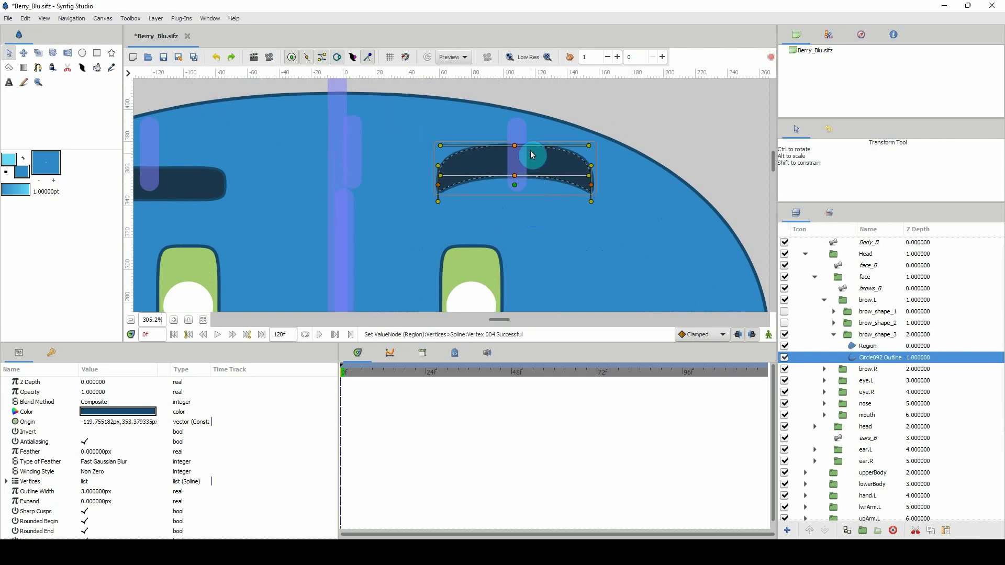
mouse_move(520, 151)
left_mouse_down()
mouse_move(516, 174)
mouse_move(515, 138)
left_mouse_up()
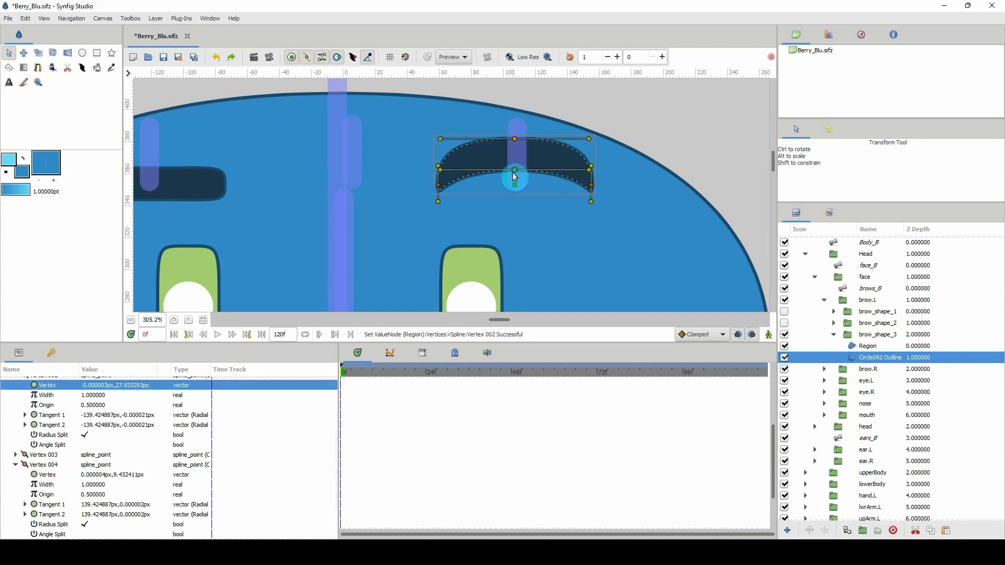
left_click_drag(514, 174, 515, 169)
left_click_drag(369, 192, 500, 206)
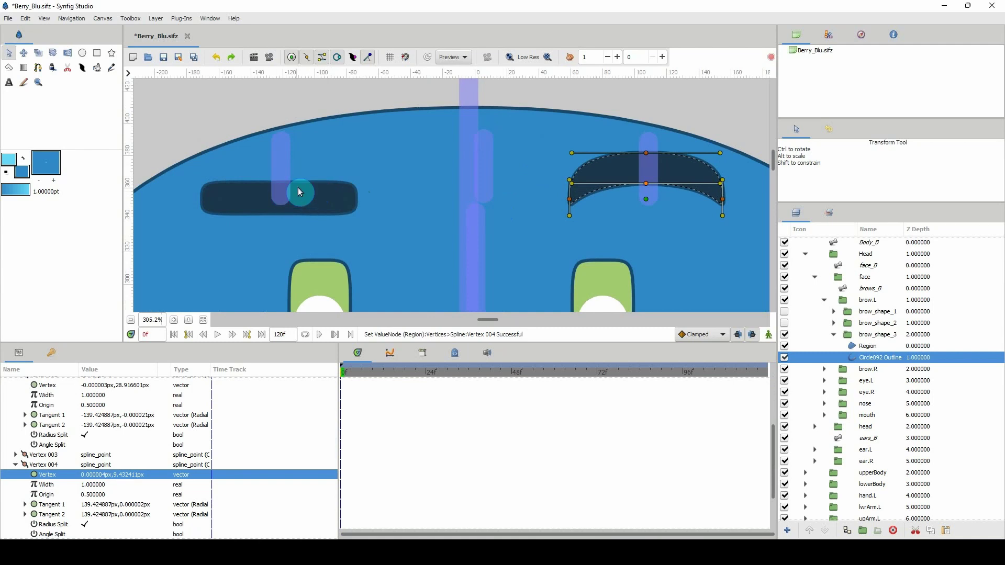
scroll(414, 185, "right", 4)
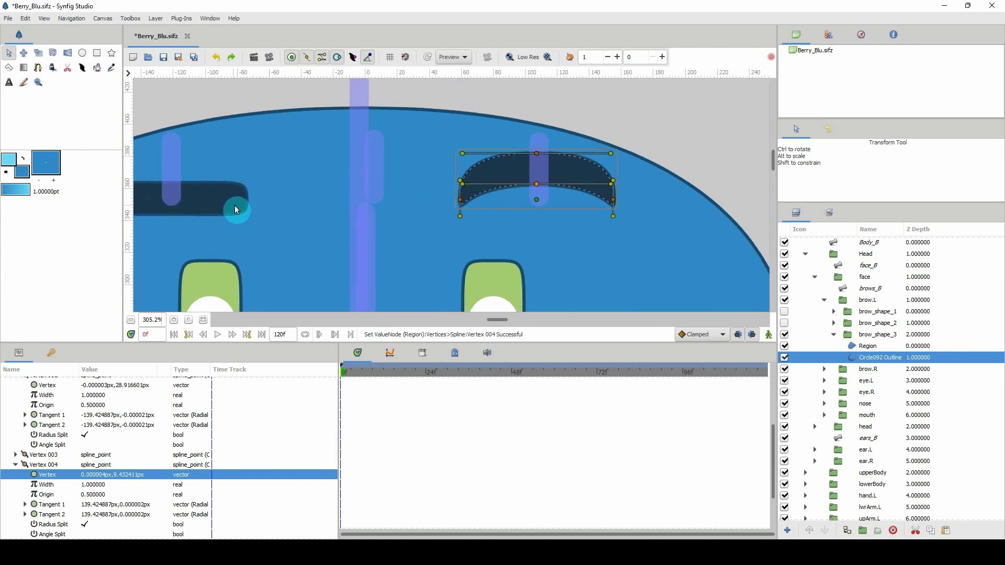
scroll(234, 208, "up", 1)
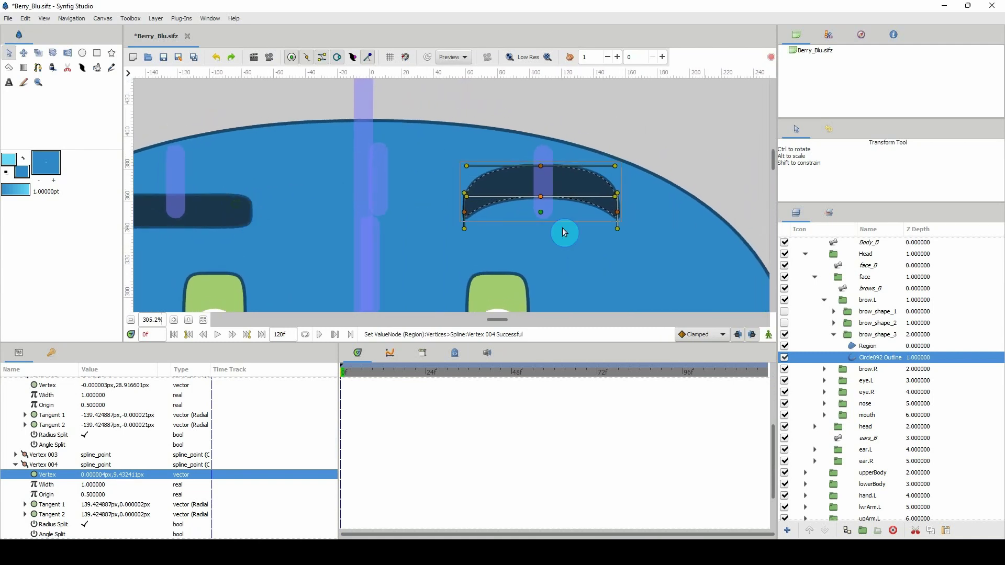
Shorten both tangents of the upper middle vertex to about 119.8 px and the upper tangents of the brow's two end vertices
left_click(616, 168)
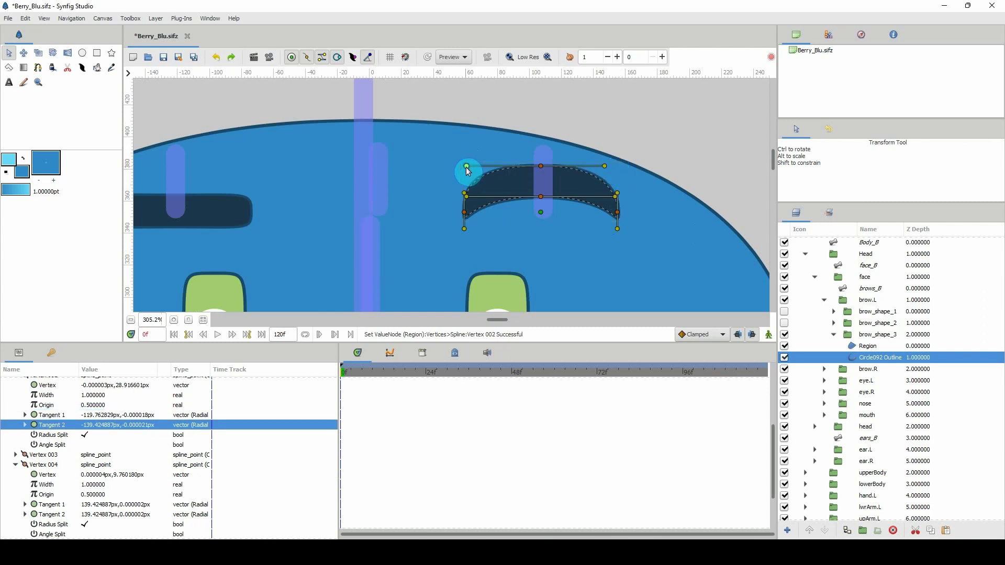
left_click(465, 194)
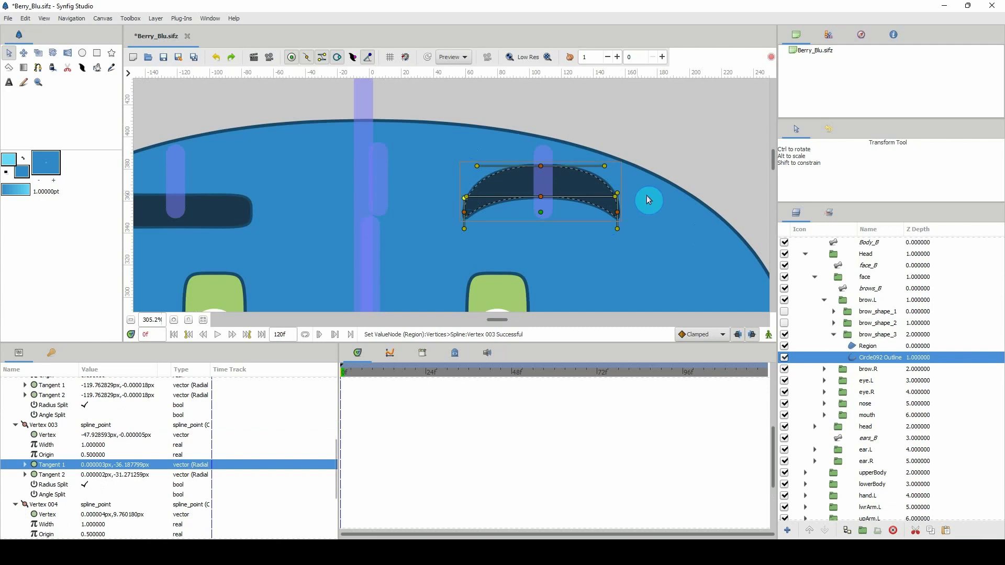
left_click(618, 194)
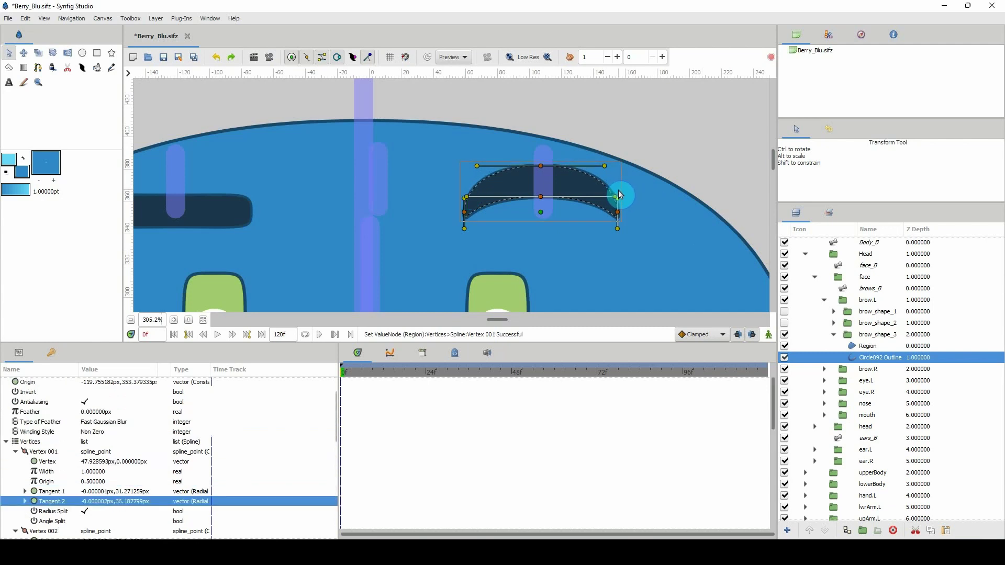
Shorten the lower middle vertex's tangents to about 129.6 px and raise both middle vertices slightly, the lower one to about 10.4 px
left_click(541, 197)
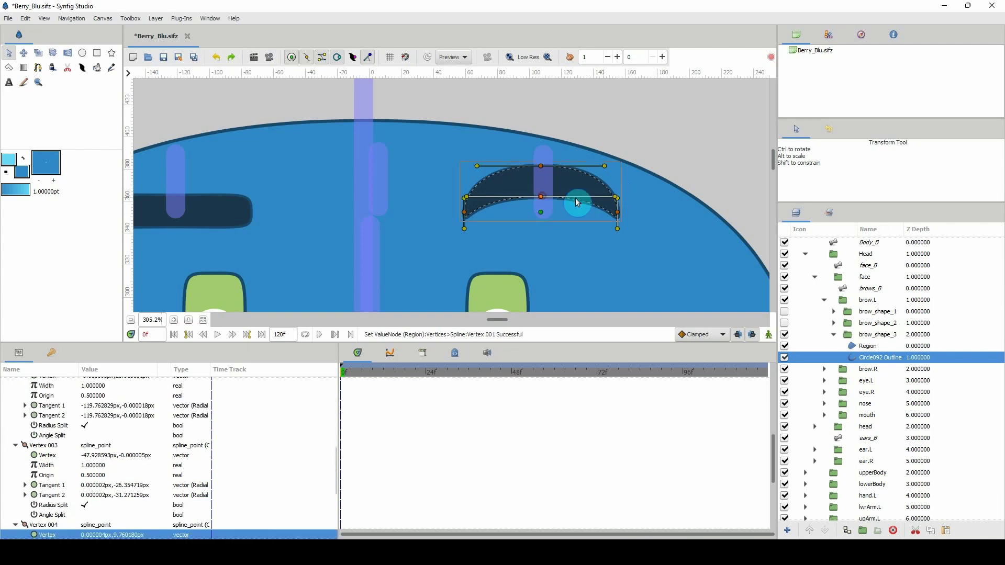
left_click(616, 199)
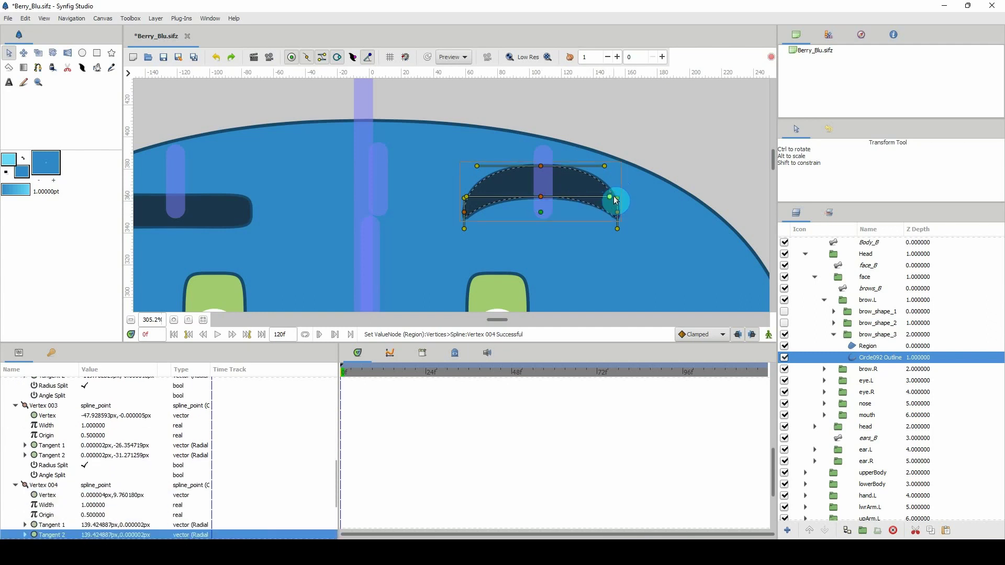
left_click(469, 201)
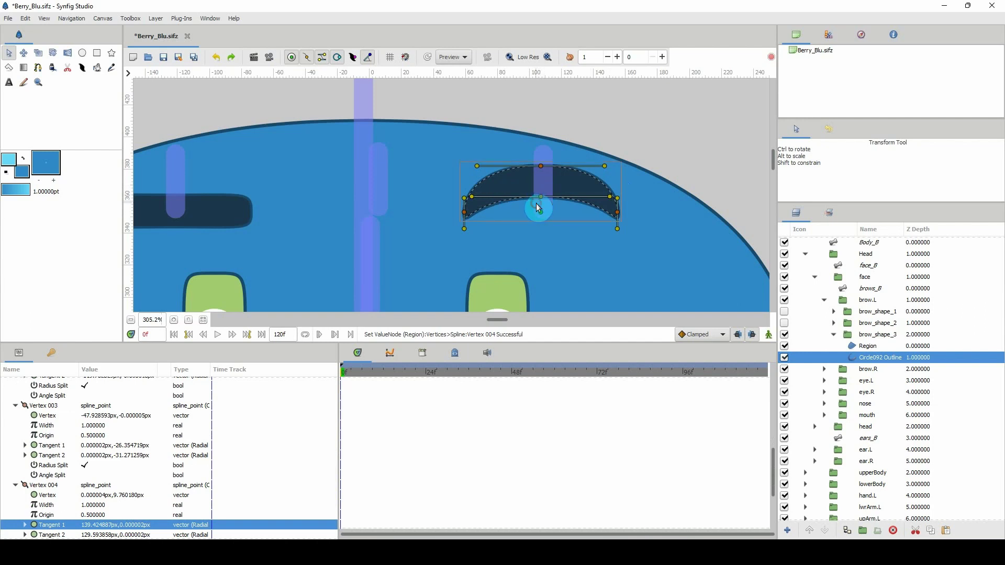
mouse_move(547, 205)
left_mouse_down()
mouse_move(543, 170)
mouse_move(541, 193)
left_mouse_up()
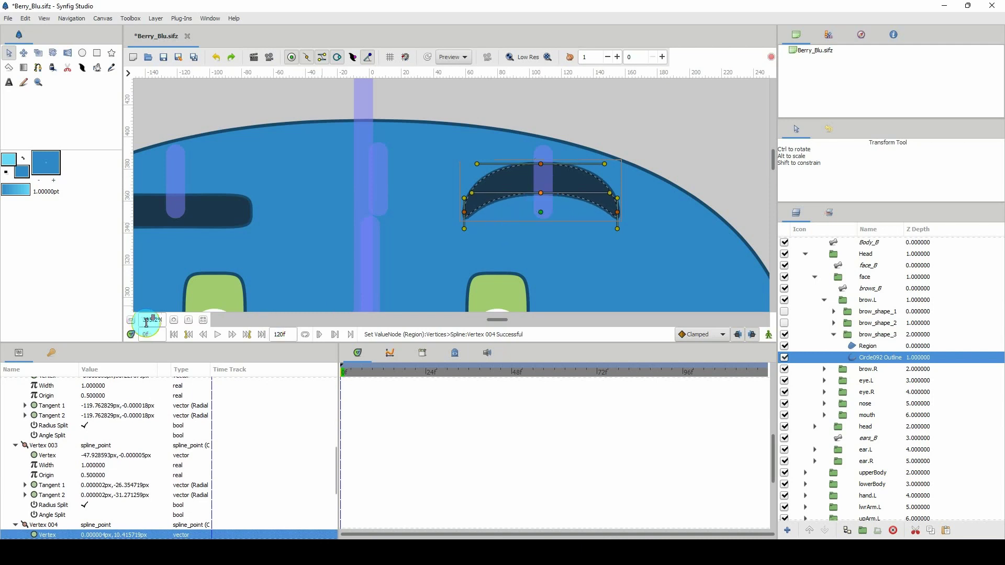
scroll(143, 318, "down", 4)
left_click_drag(283, 228, 319, 158)
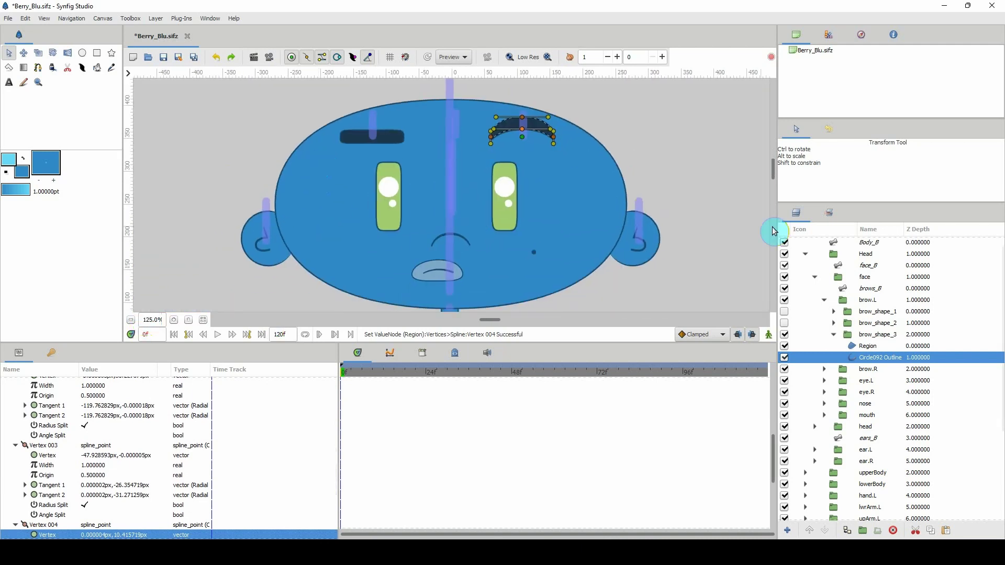
Collapse brow_shape_3, make brow_shape_2 and brow_shape_1 visible again with the brow.L group selected
left_click(833, 334)
left_click(784, 323)
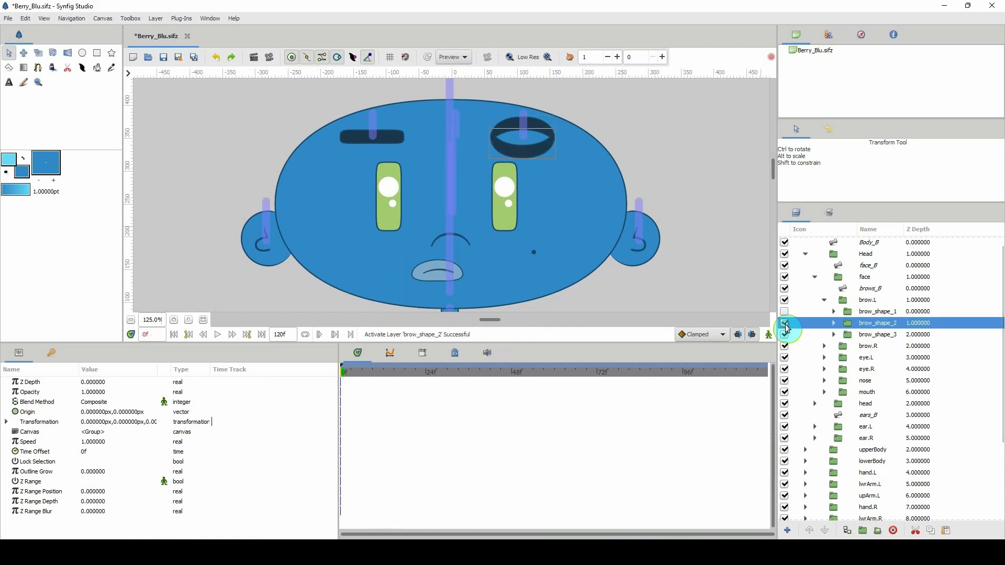
left_click(785, 311)
left_click(844, 302)
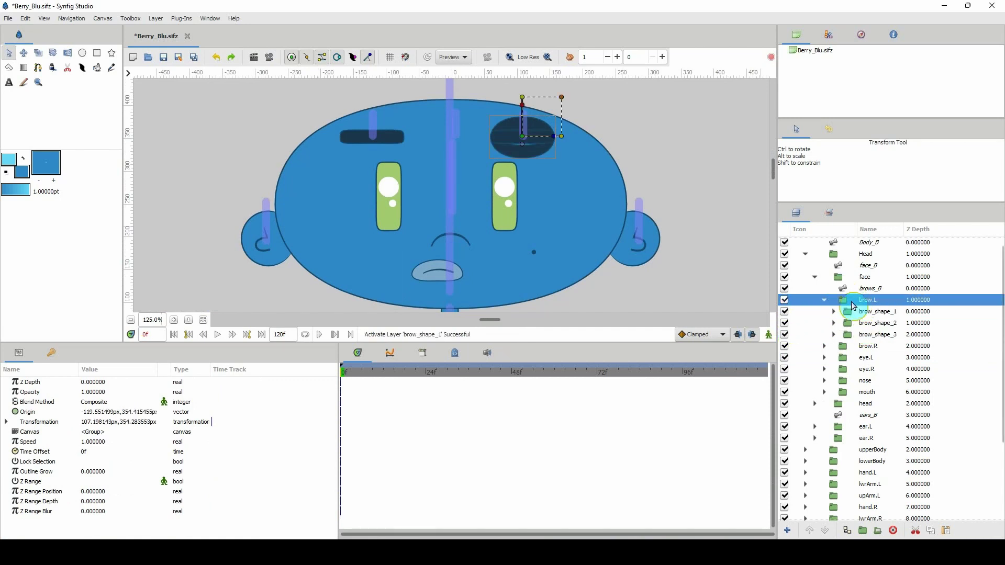
Turn on Z Range for the brow.L group and set its Z Range Position to 2
left_click(85, 483)
left_click(89, 492)
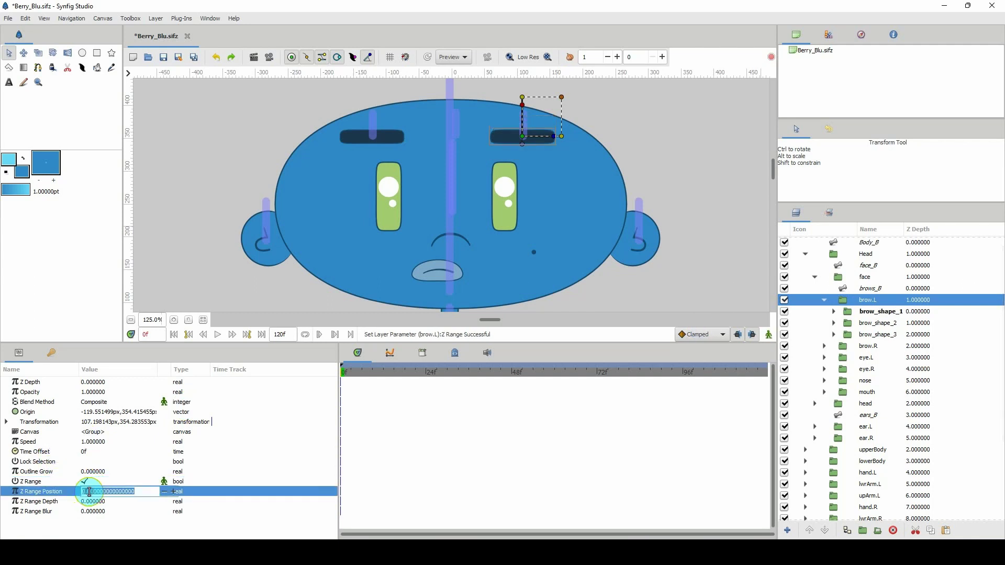
type("2")
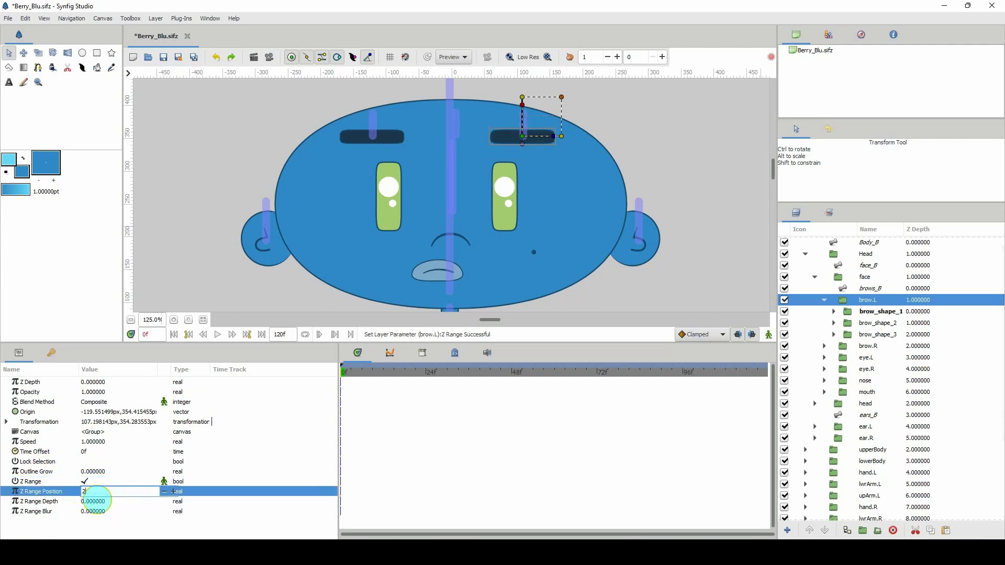
key("Return")
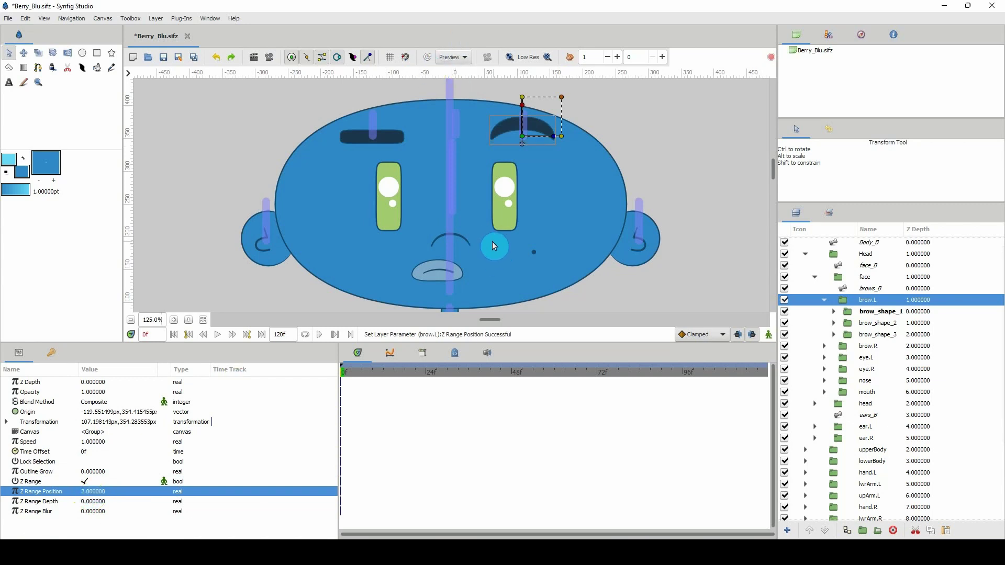
left_click_drag(494, 246, 520, 260)
Test brow.L with Z Range Position 1, set the position back to 0, and save the file
left_click(83, 492)
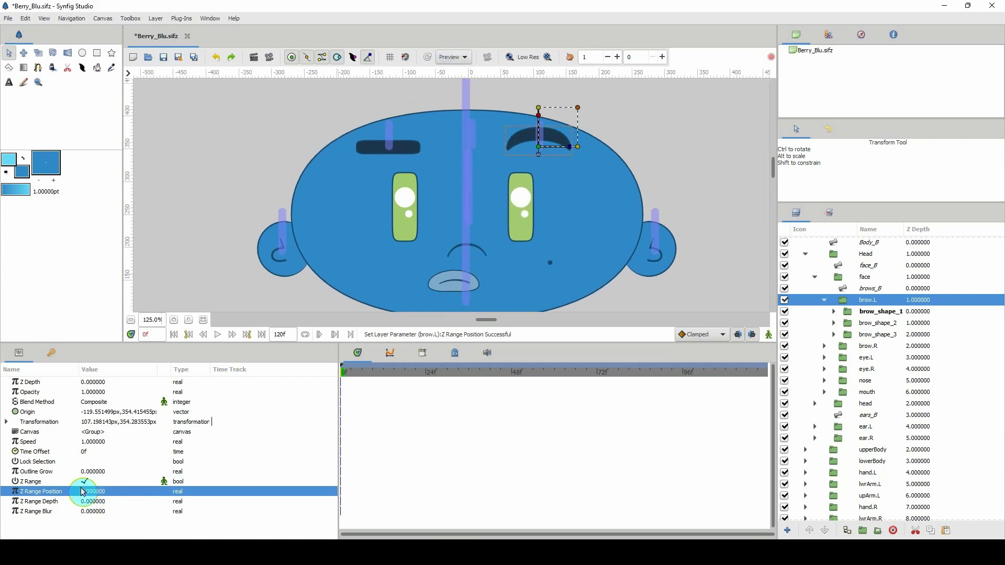
left_click(81, 493)
type("1")
key("Return")
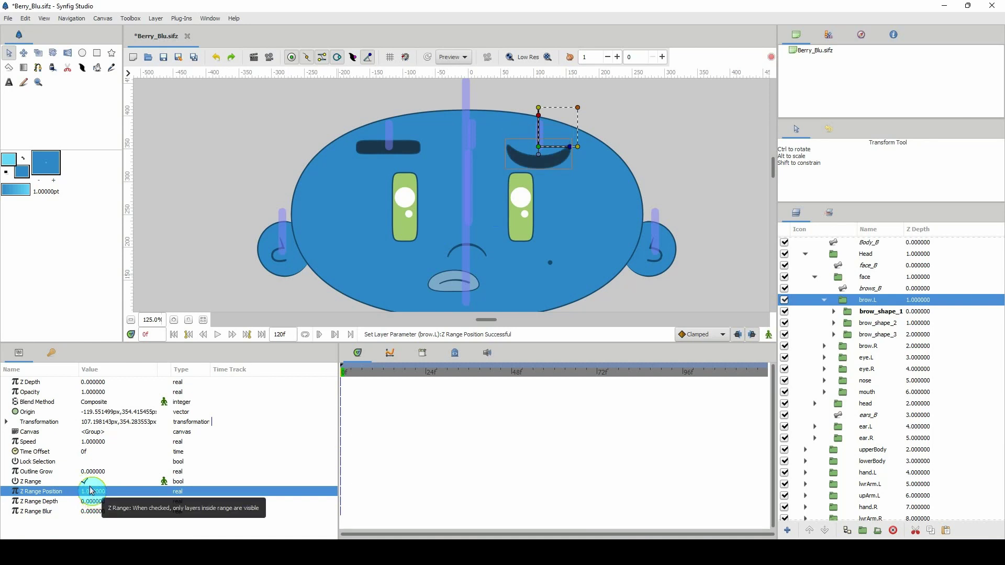
left_click(91, 494)
type("0")
key("Return")
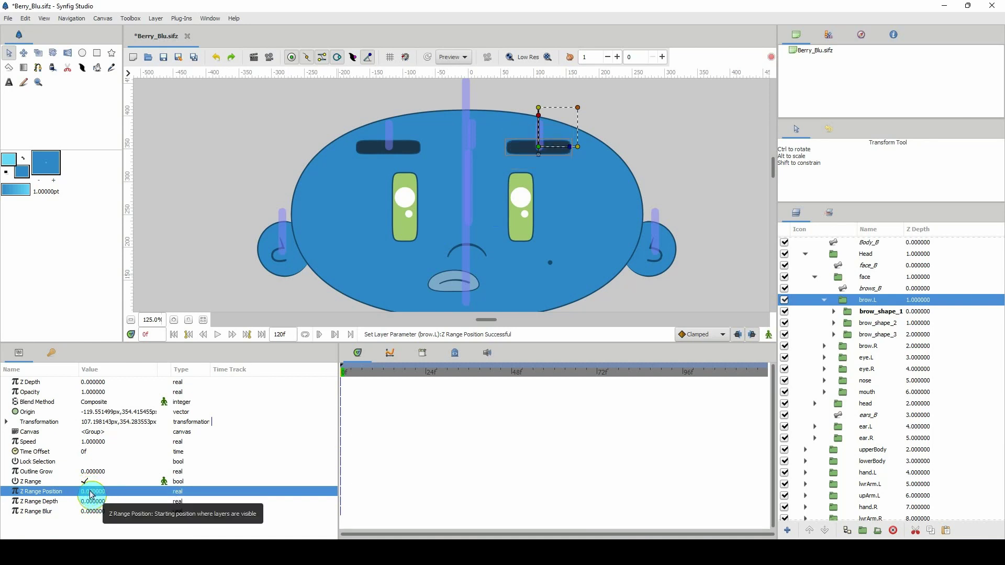
left_click(164, 58)
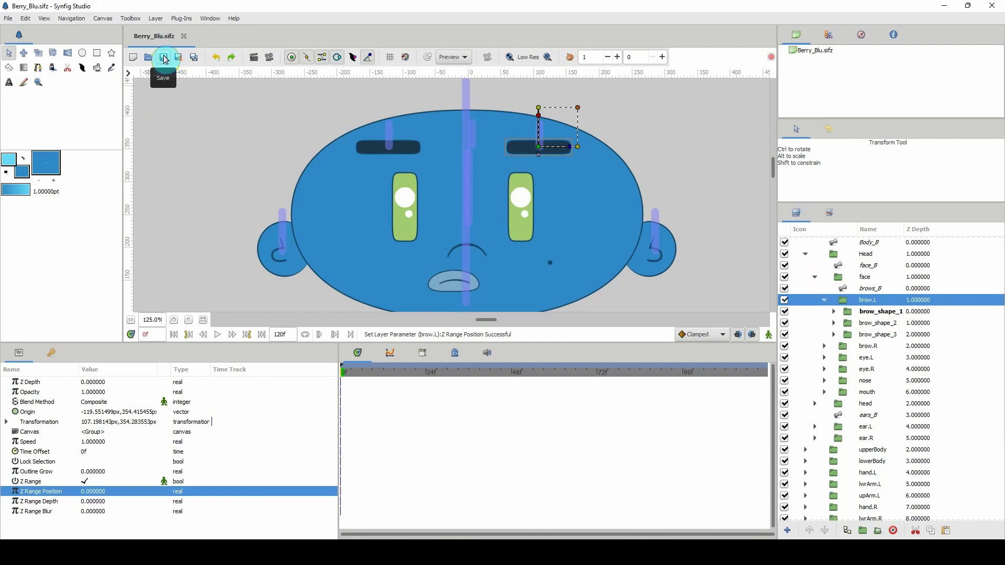
Collapse brow.L and group the Region and Circle092 Outline layers inside the brow.R group
left_click_drag(465, 170, 409, 166)
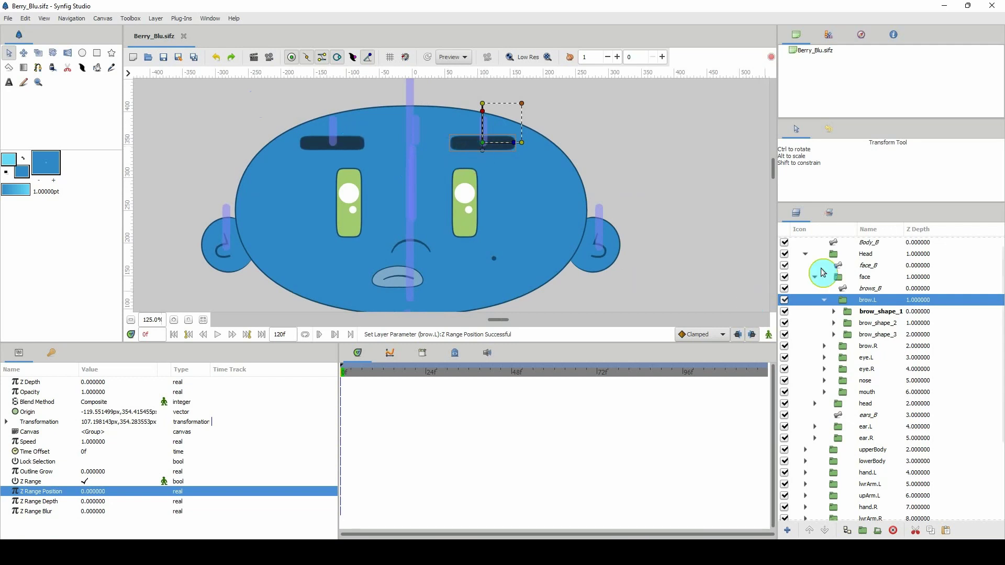
left_click(826, 301)
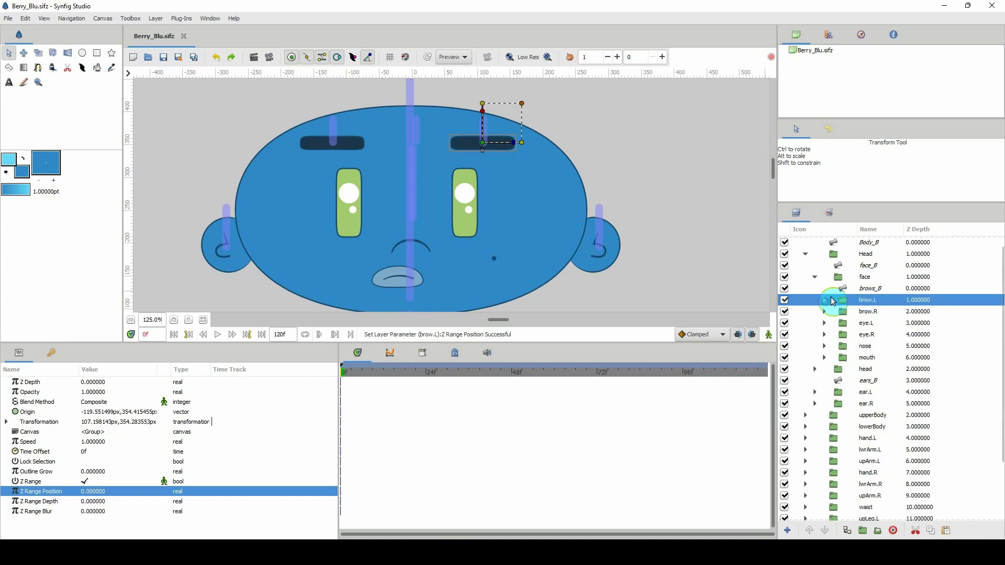
left_click(830, 314)
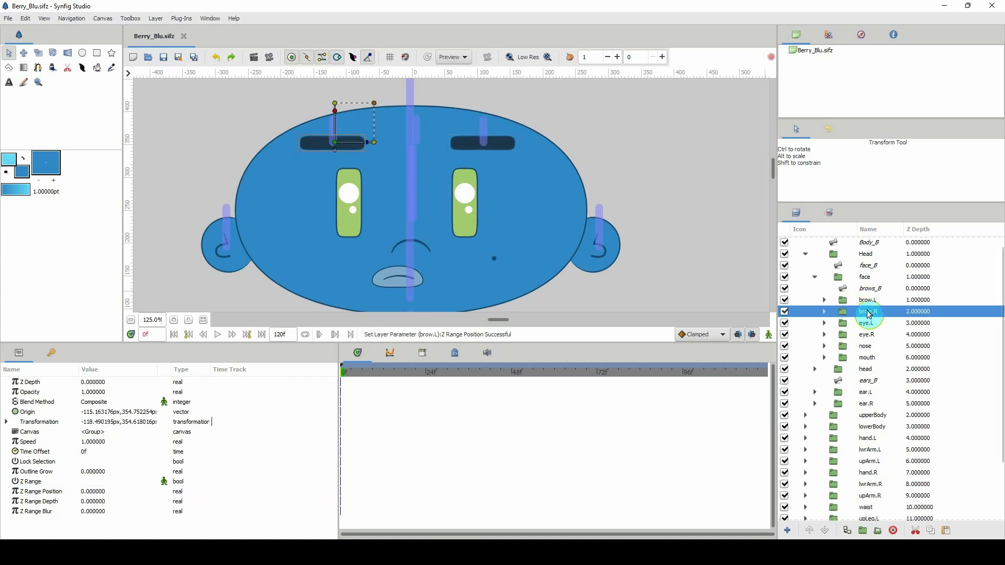
left_click(824, 311)
left_click(861, 323)
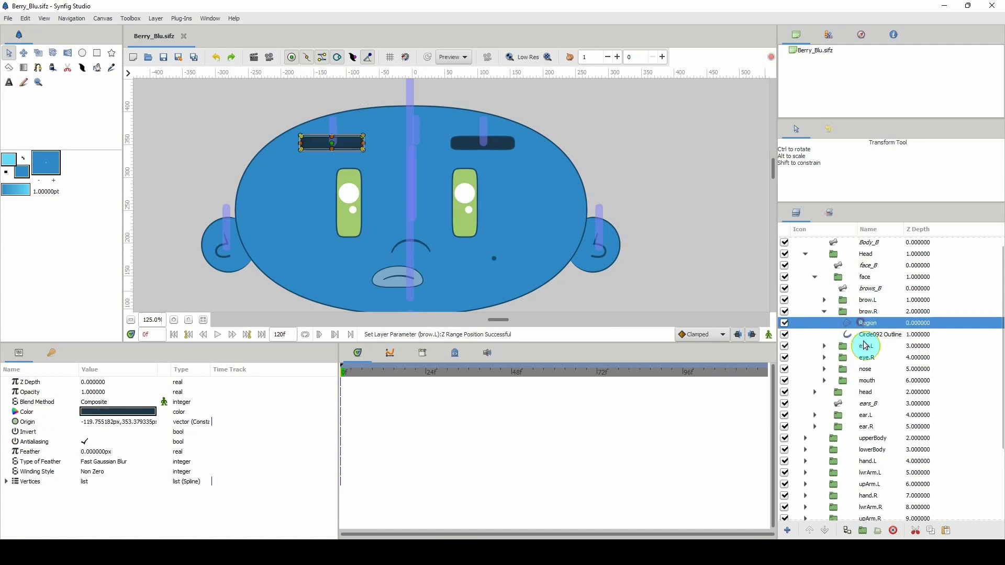
left_click(867, 335, "ctrl")
left_click(863, 530)
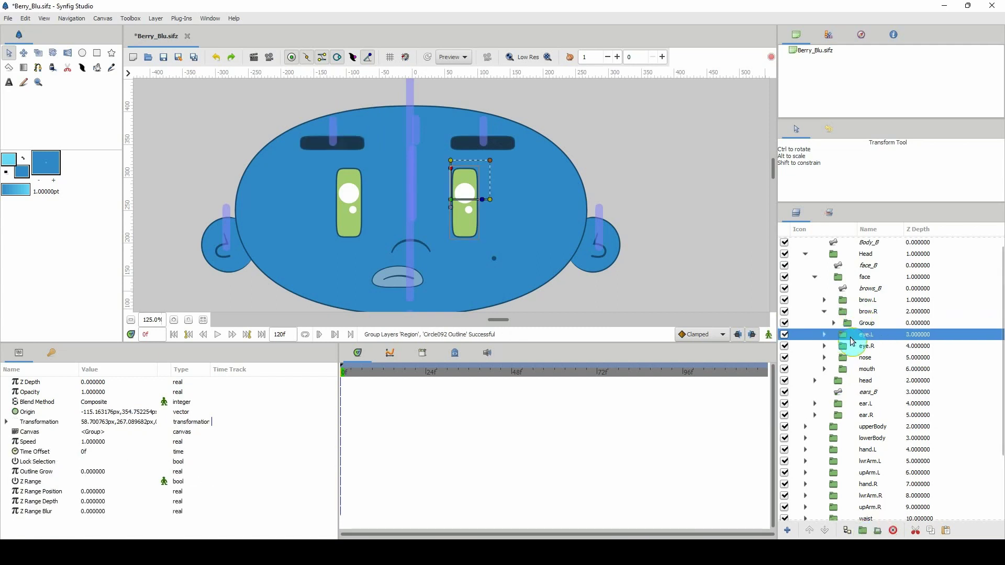
Copy the name brow_shape_1 from brow.L's first shape group and rename the new group in brow.R with it
left_click(825, 300)
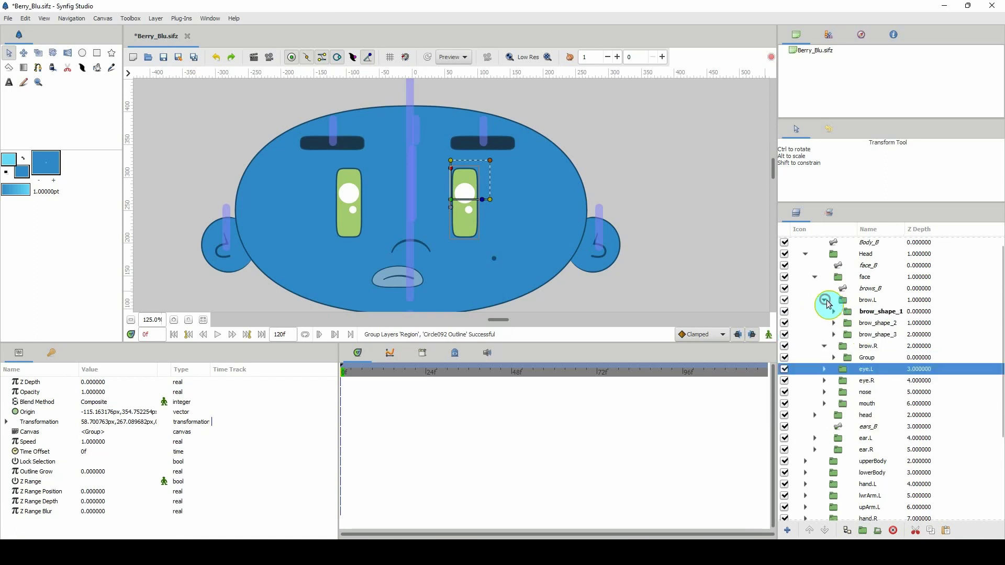
left_click(867, 313)
left_click(876, 313)
key("ctrl+c")
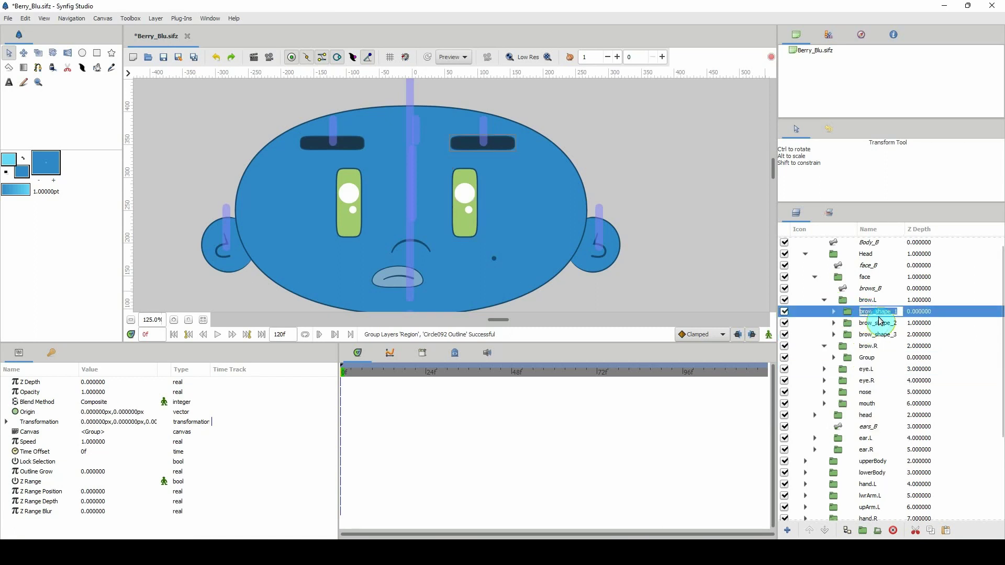
left_click(825, 300)
left_click(833, 313)
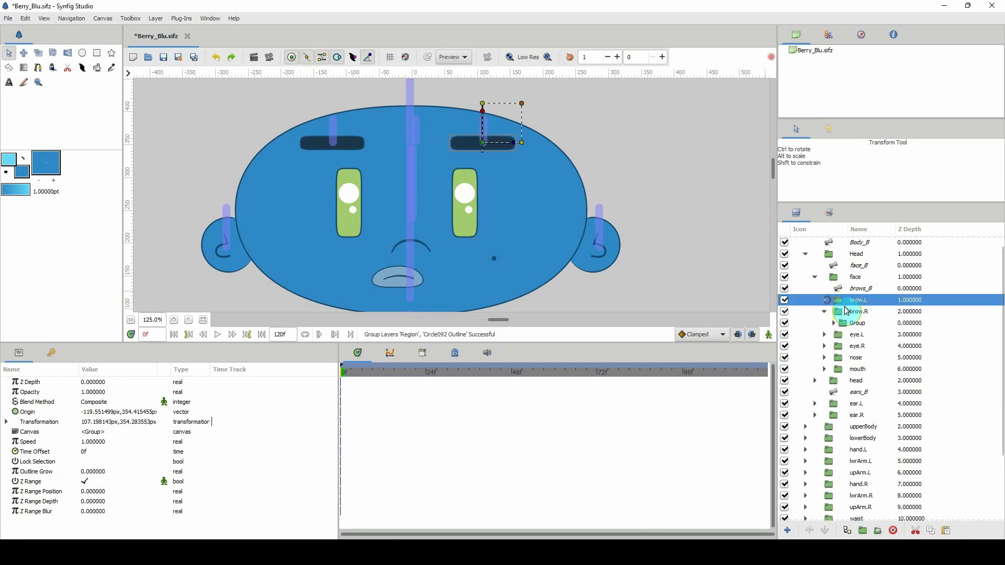
left_click(857, 324)
left_click(859, 326)
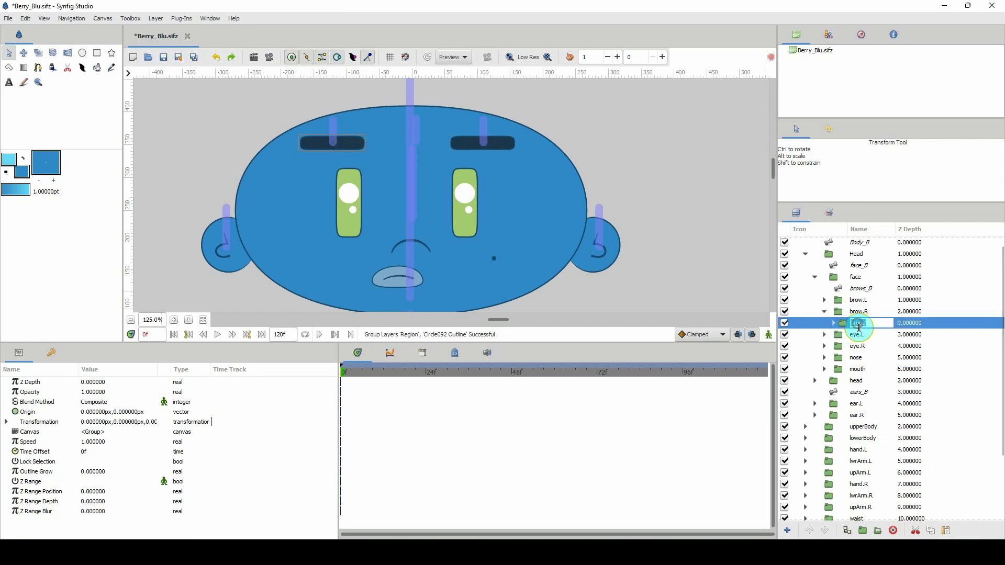
key("ctrl+v")
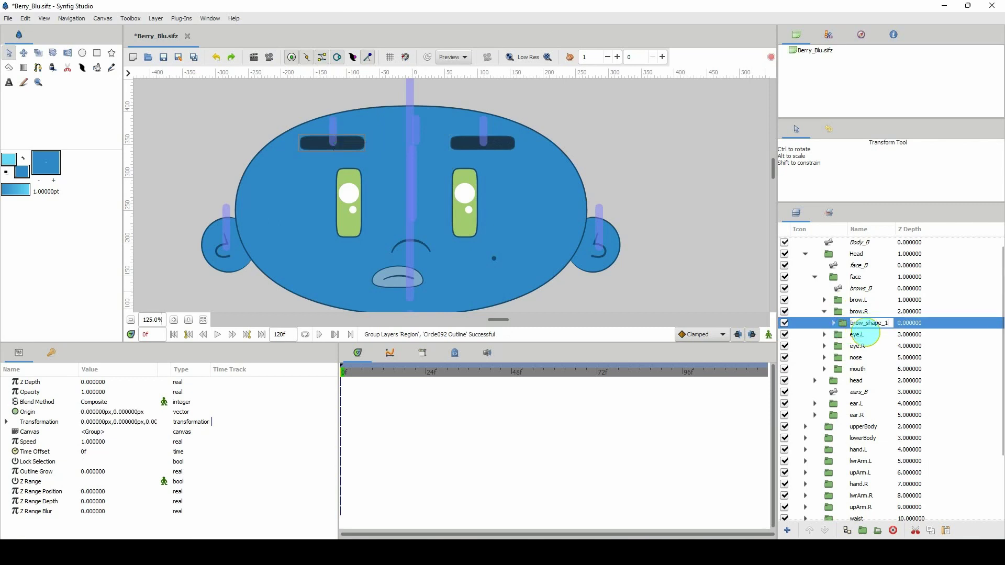
left_click(855, 317)
Rename the three shape groups inside brow.L as brow_L_shape_1, brow_L_shape_2 and brow_L_shape_3
left_click(825, 300)
left_click(863, 313)
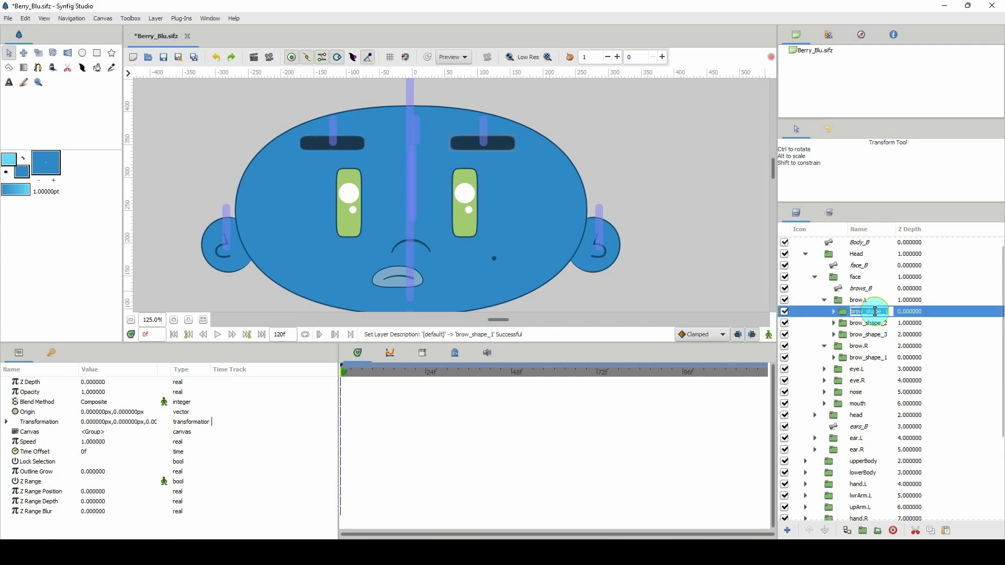
left_click(864, 311)
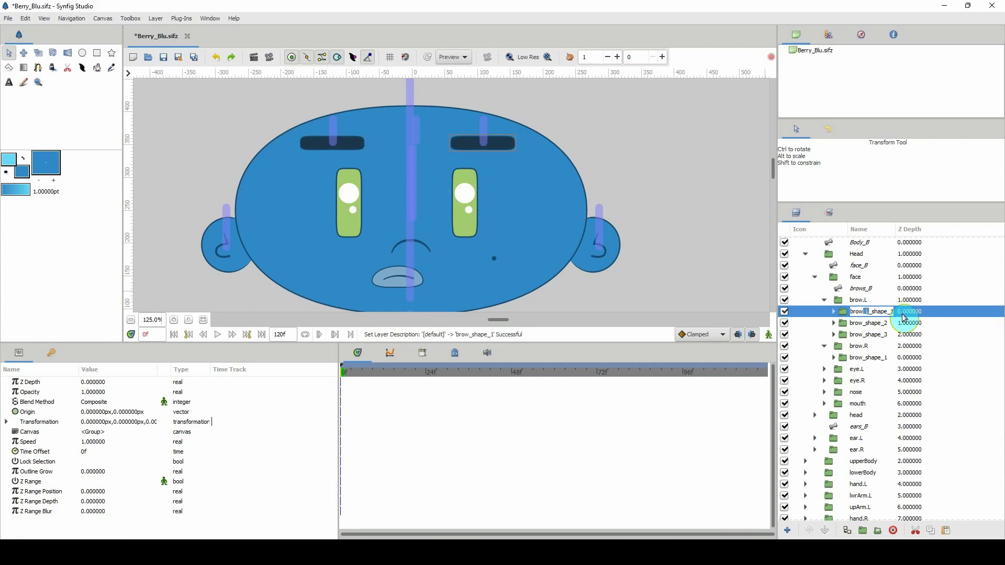
key("Return")
left_click(905, 319)
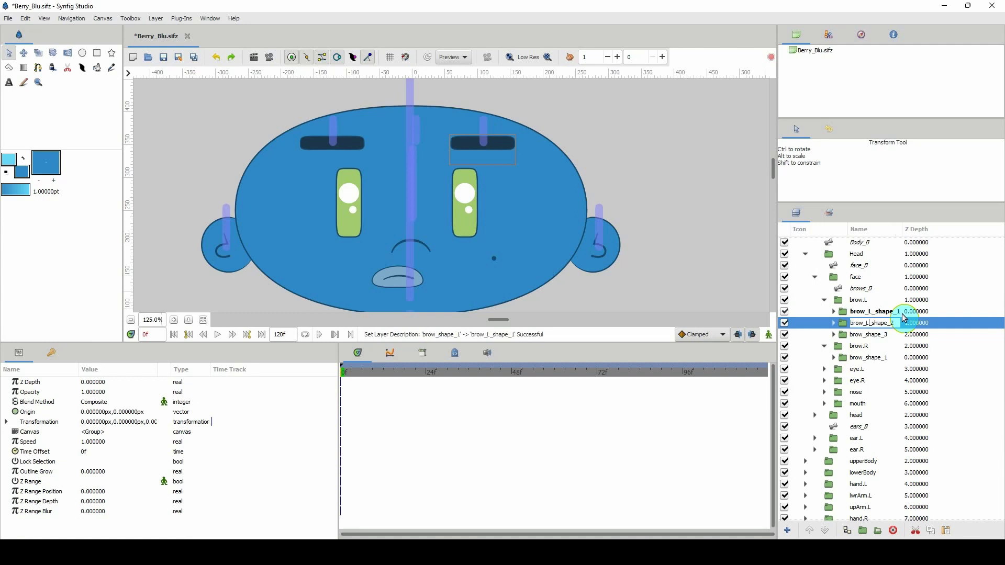
key("Down")
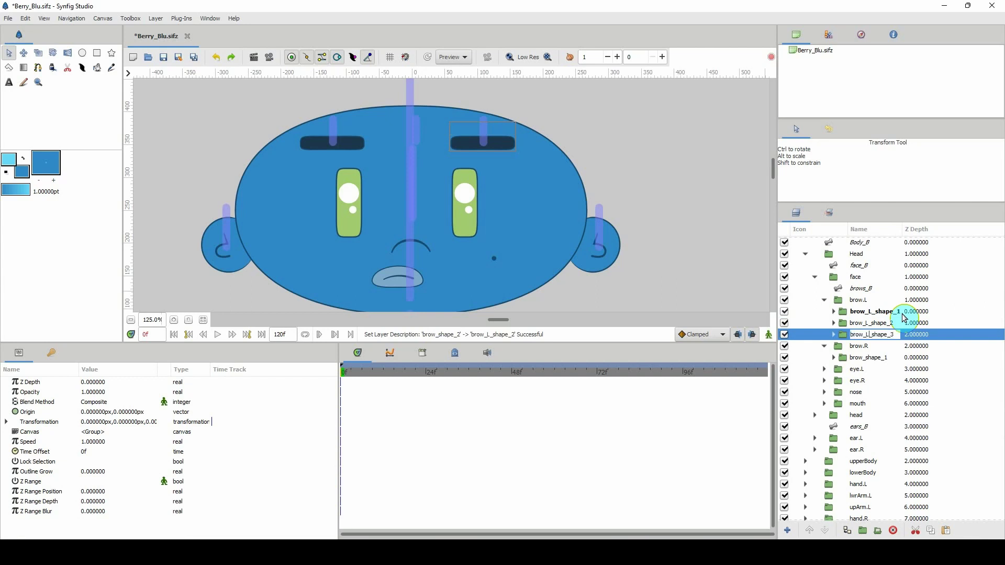
key("Return")
left_click(871, 322)
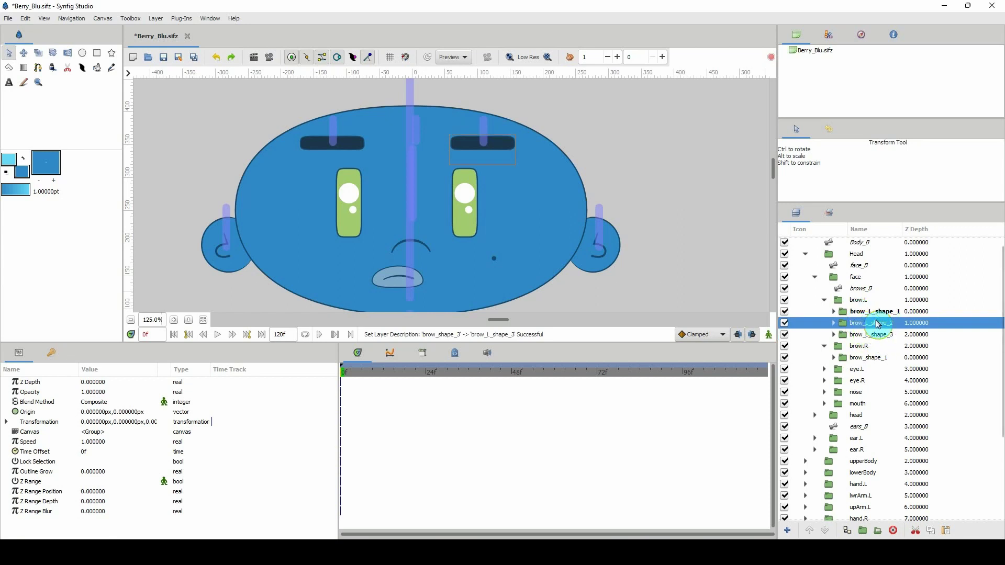
Collapse brow.L and rename the shape group inside brow.R as brow_R_shape_1
left_click(824, 301)
left_click(860, 324)
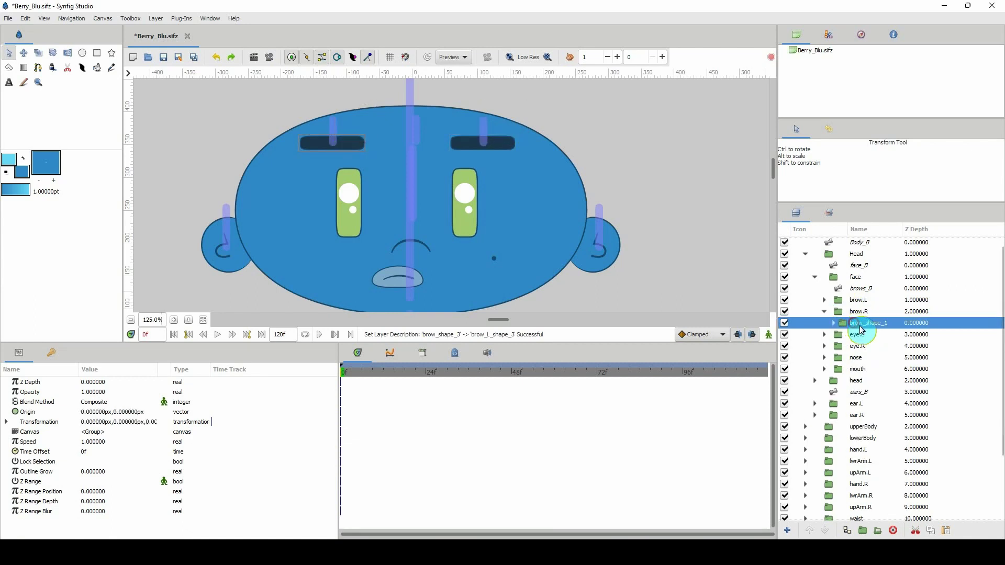
left_click(865, 325)
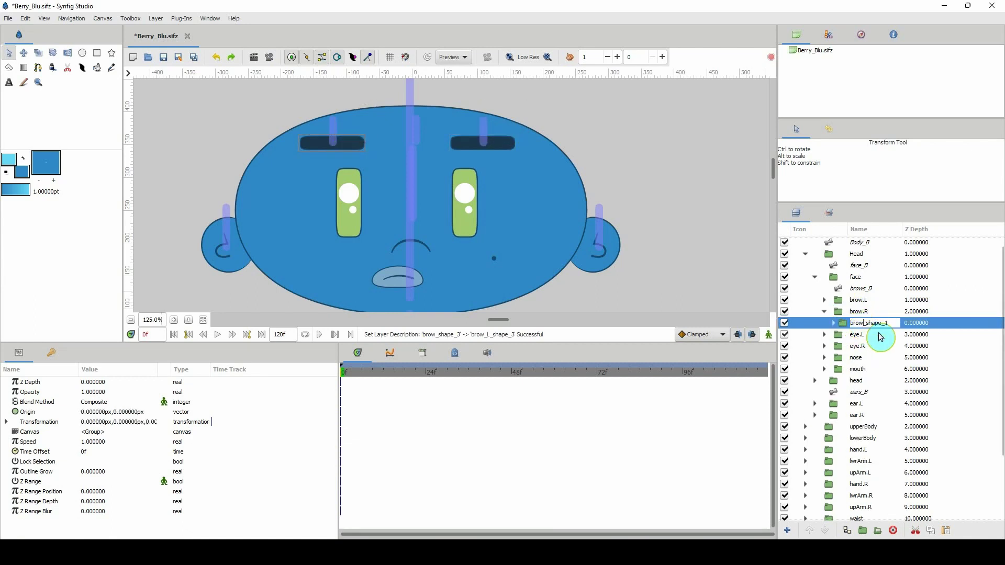
type("_R")
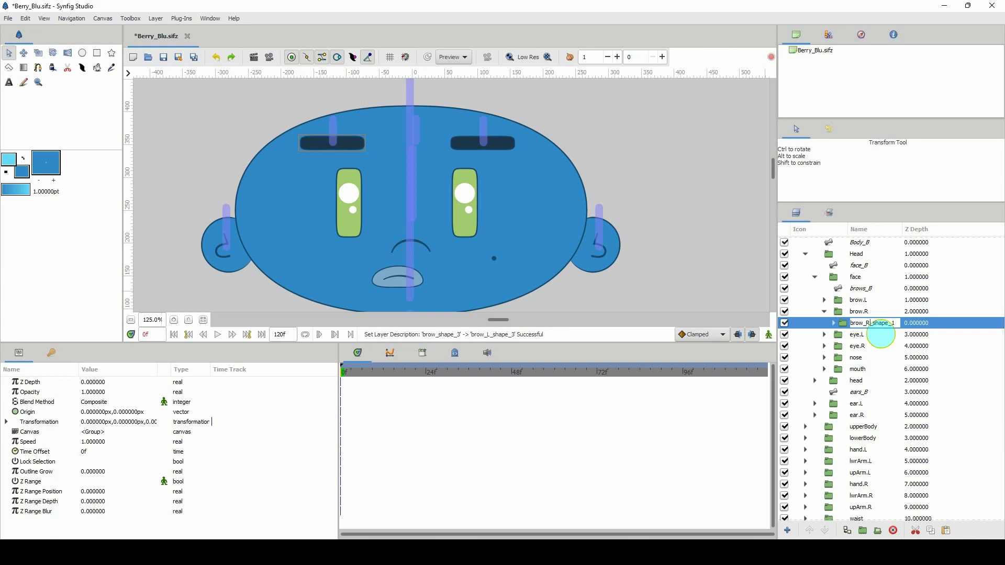
key("Return")
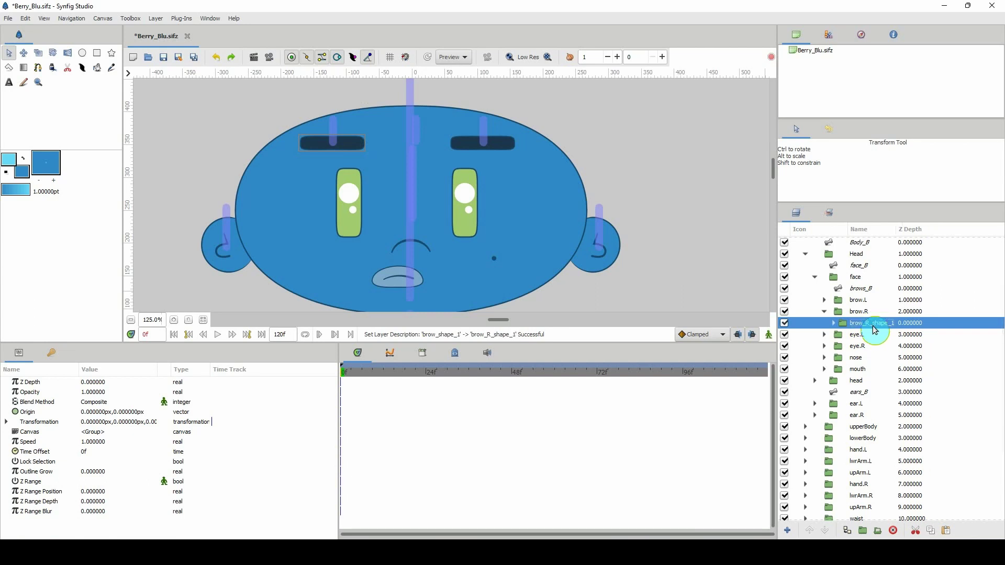
Copy brow_L_shape_2 and brow_L_shape_3 into the brow.R group and lower the copies below brow_R_shape_1
left_click(824, 300)
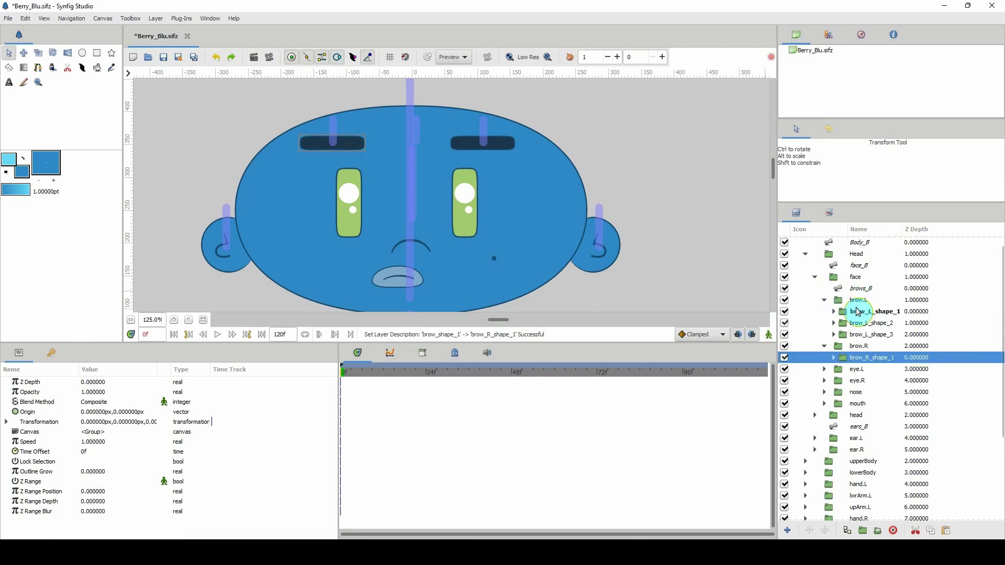
left_click(858, 324)
left_click(864, 335, "ctrl")
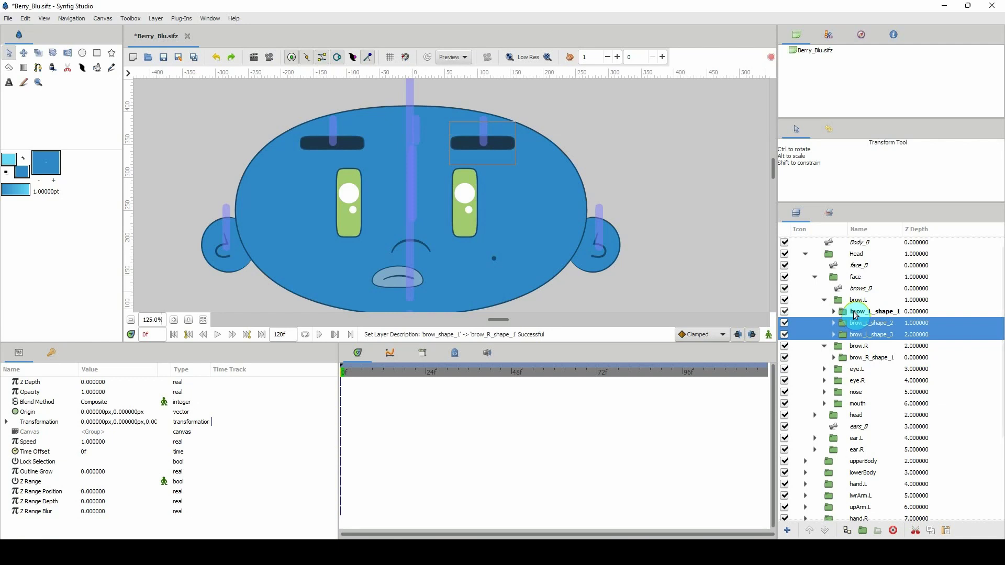
left_click(825, 300)
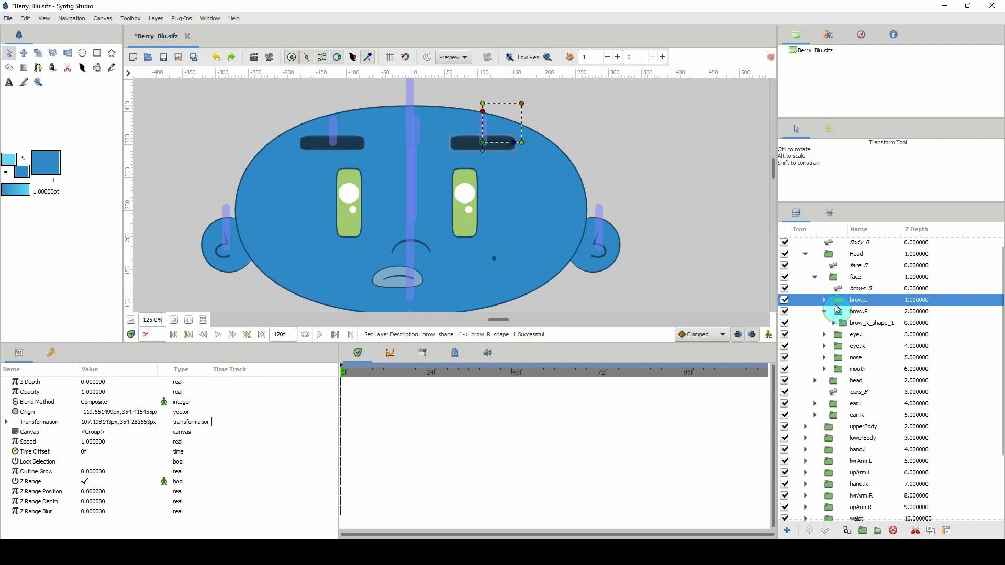
left_click(838, 312)
left_click(853, 323)
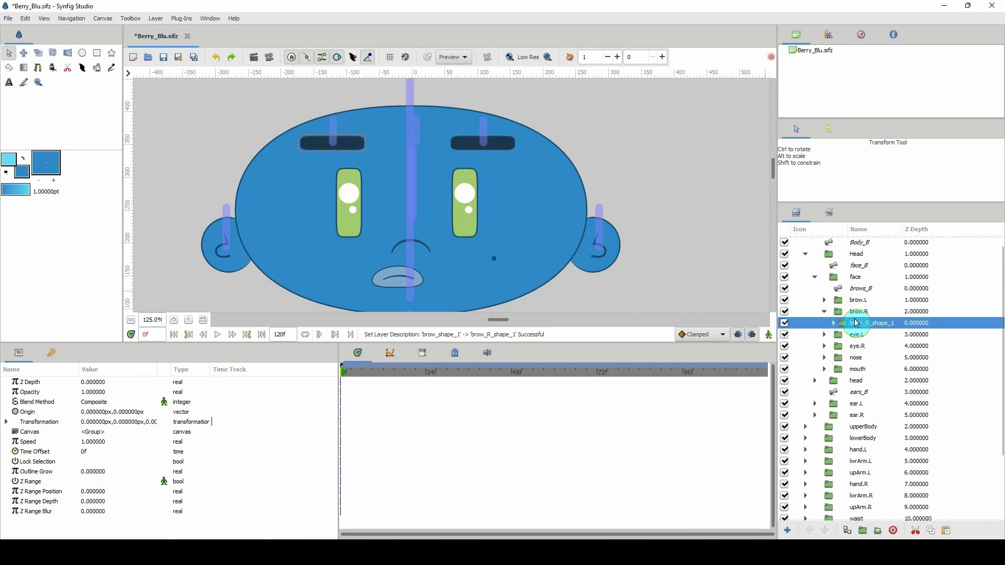
key("ctrl+v")
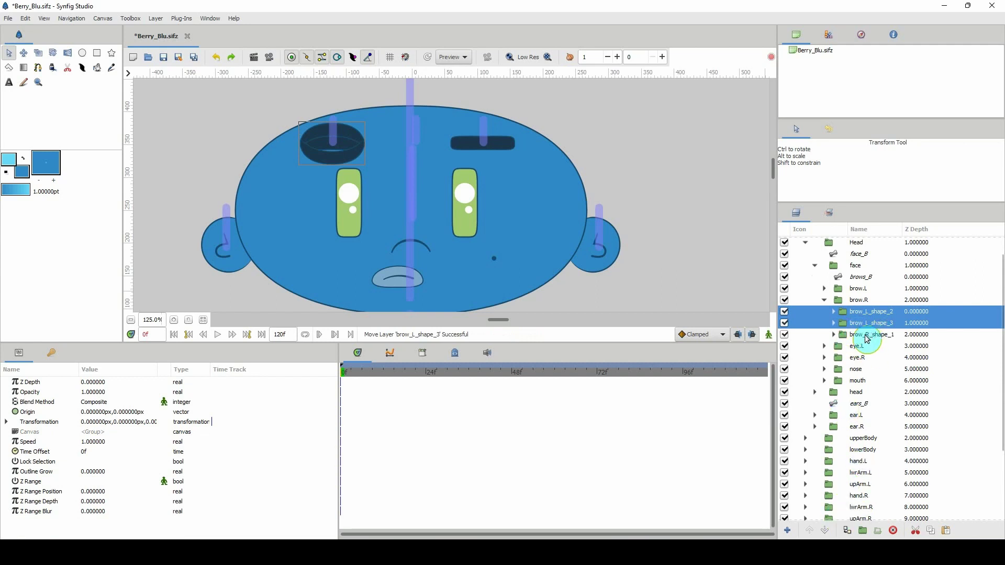
left_click(826, 532)
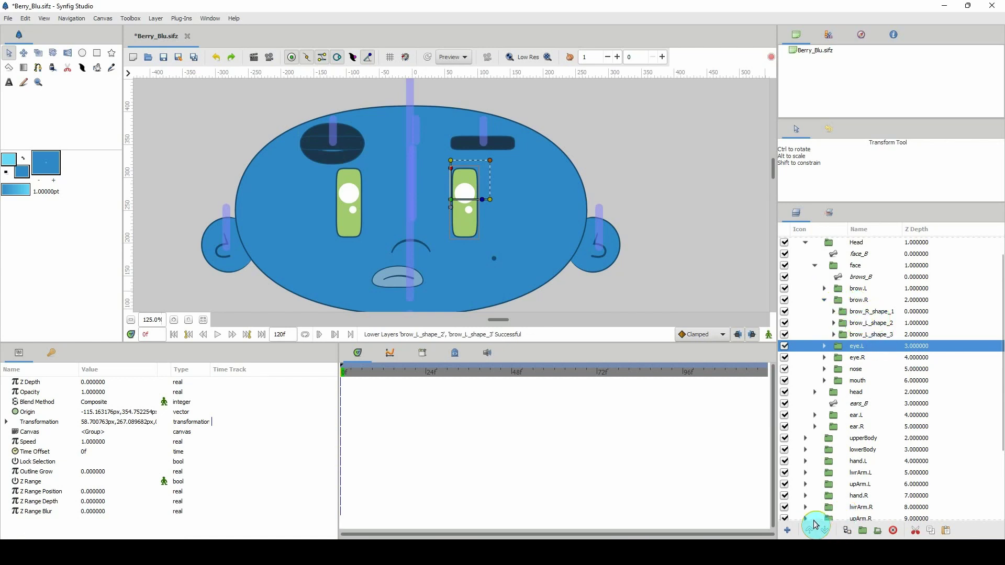
Collapse the brow.R group and enable Z Range on it
left_click(853, 335)
left_click(849, 322)
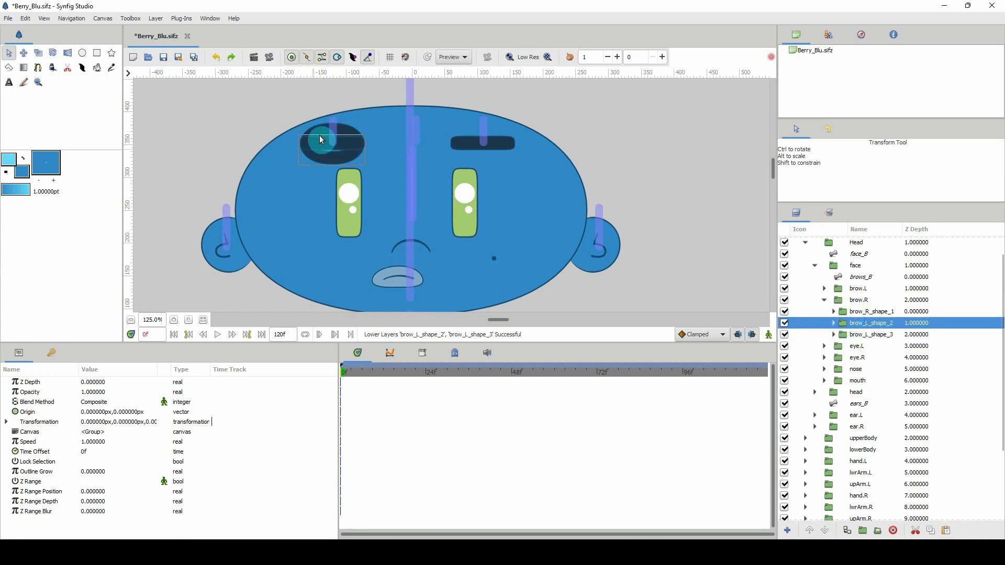
left_click(309, 143)
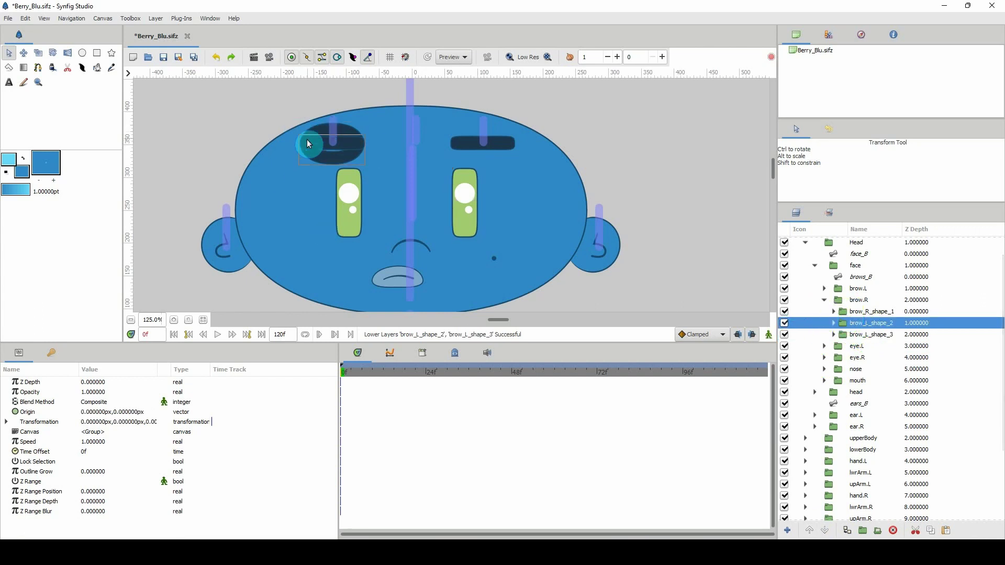
left_click(823, 302)
left_click(839, 305)
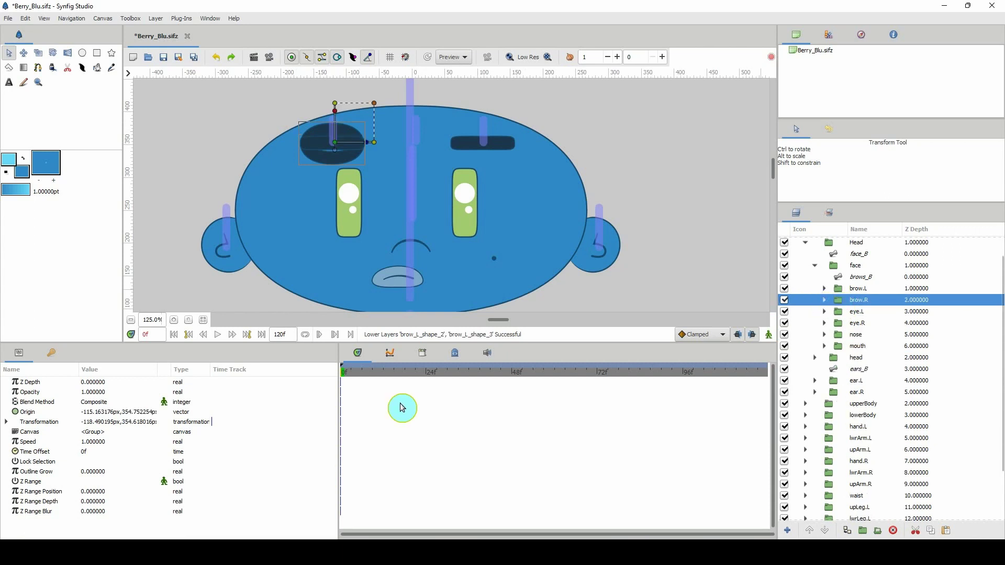
left_click(85, 482)
Test the brow.R shapes by setting its Z Range Position to 1 and 2, and return it to 0
left_click(95, 492)
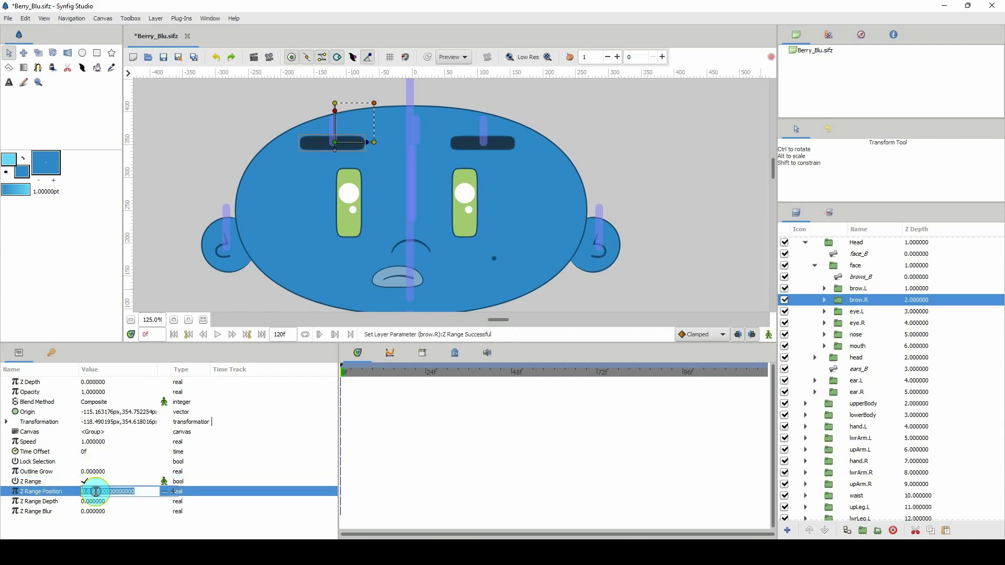
type("1")
key("Return")
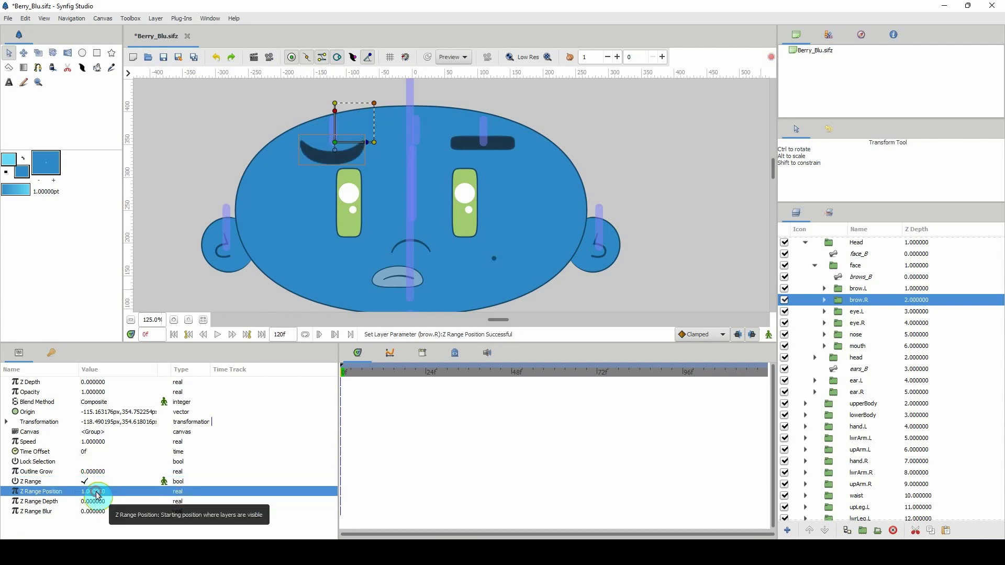
left_click(95, 492)
type("2")
key("Return")
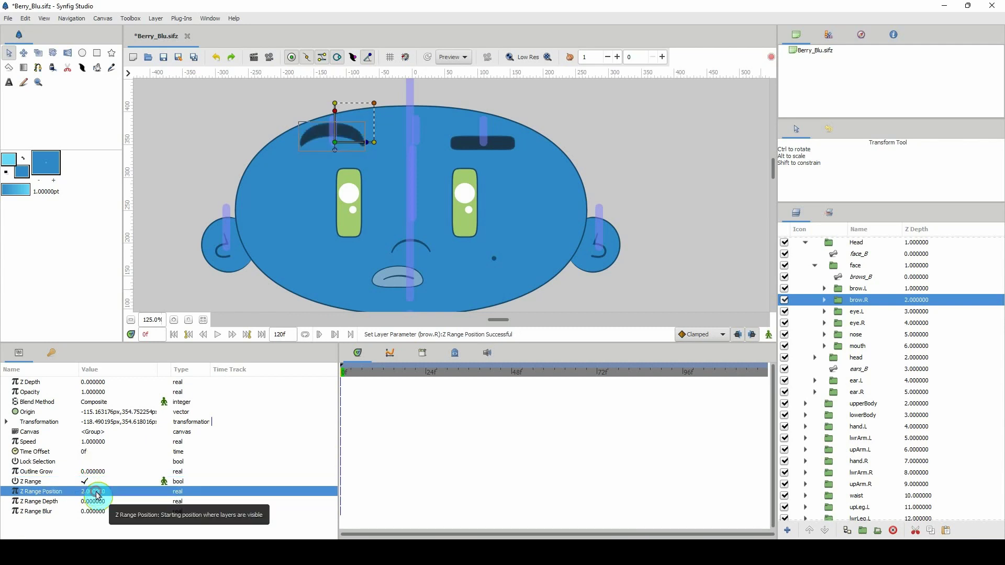
left_click(95, 492)
type("0")
key("Return")
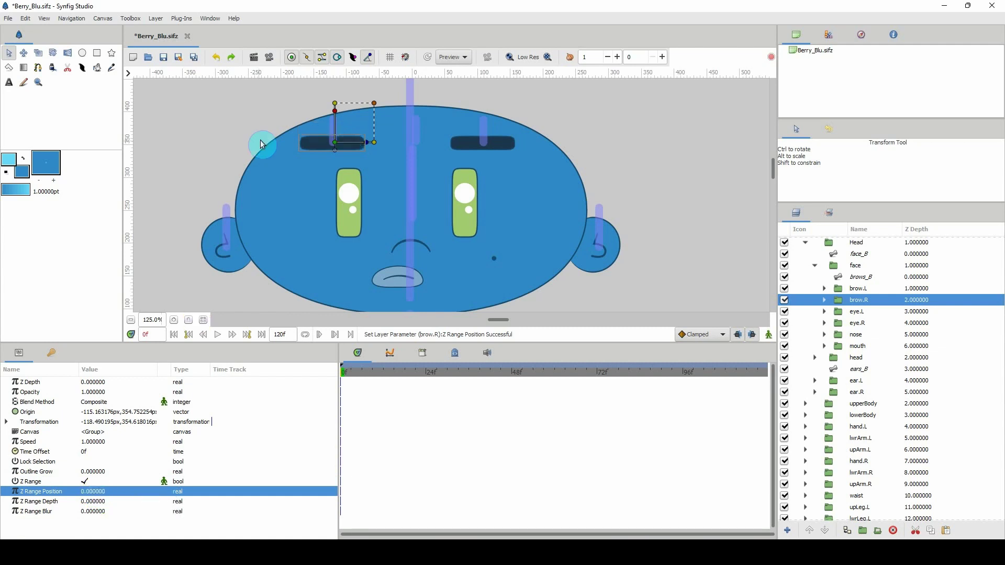
Save the Berry_Blu.sifz file
left_click_drag(326, 166, 378, 154)
key("ctrl+s")
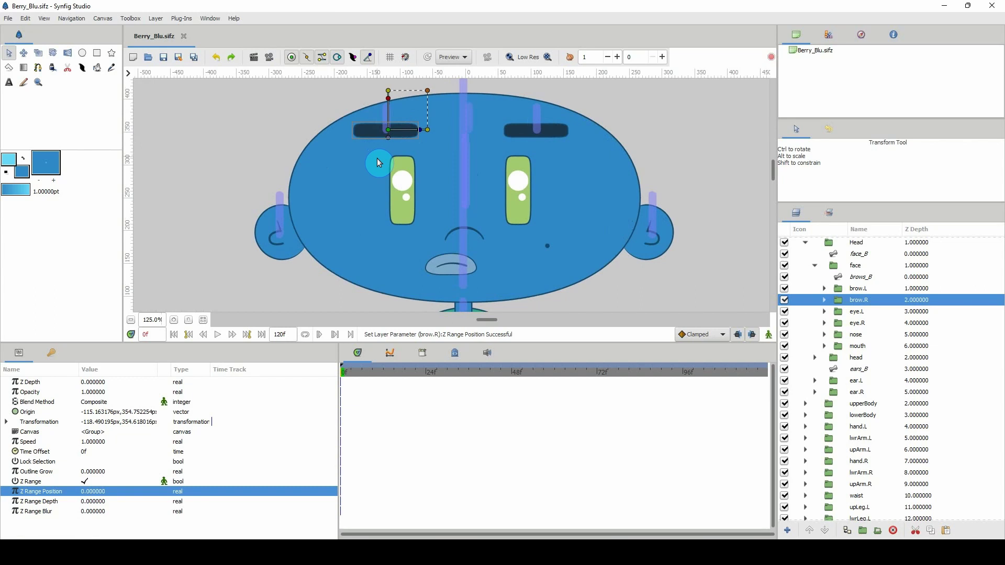
scroll(380, 163, "up", 1)
scroll(379, 163, "right", 2)
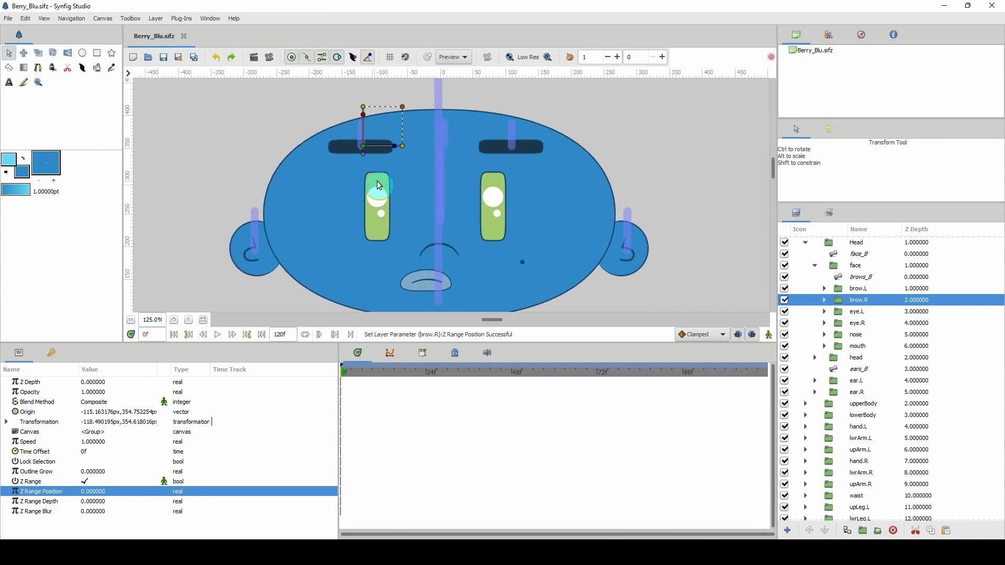
scroll(153, 318, "up", 2)
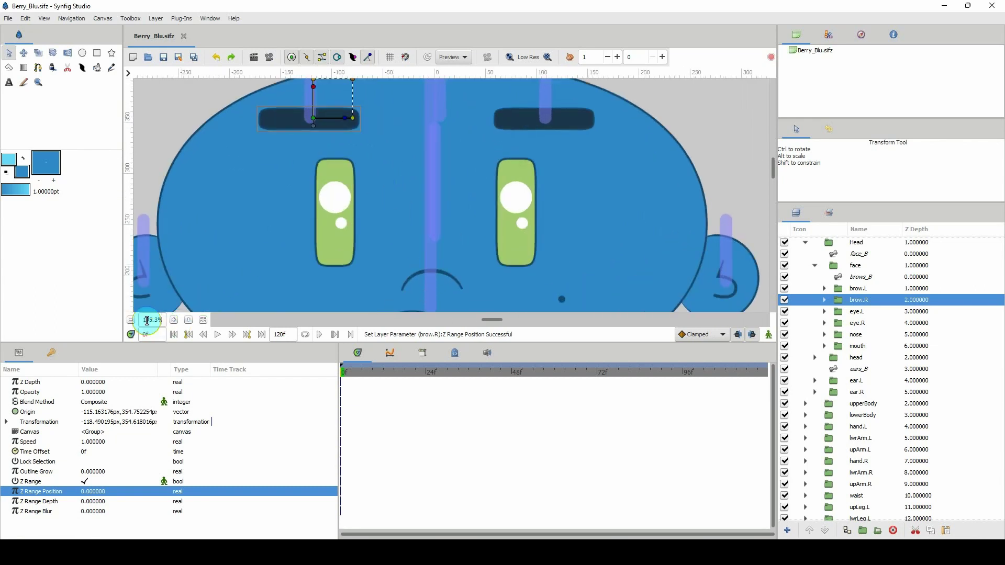
scroll(147, 321, "down", 1)
scroll(307, 239, "down", 2)
scroll(306, 246, "up", 1)
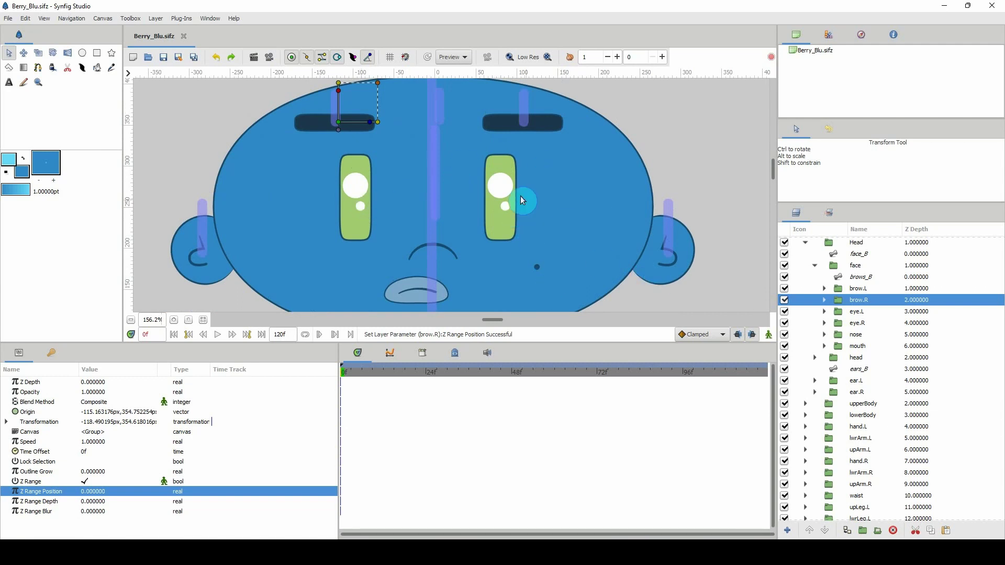
Expand eye.L and group its Circle092 Outline, two Circle108 and Region layers together
left_click(824, 313)
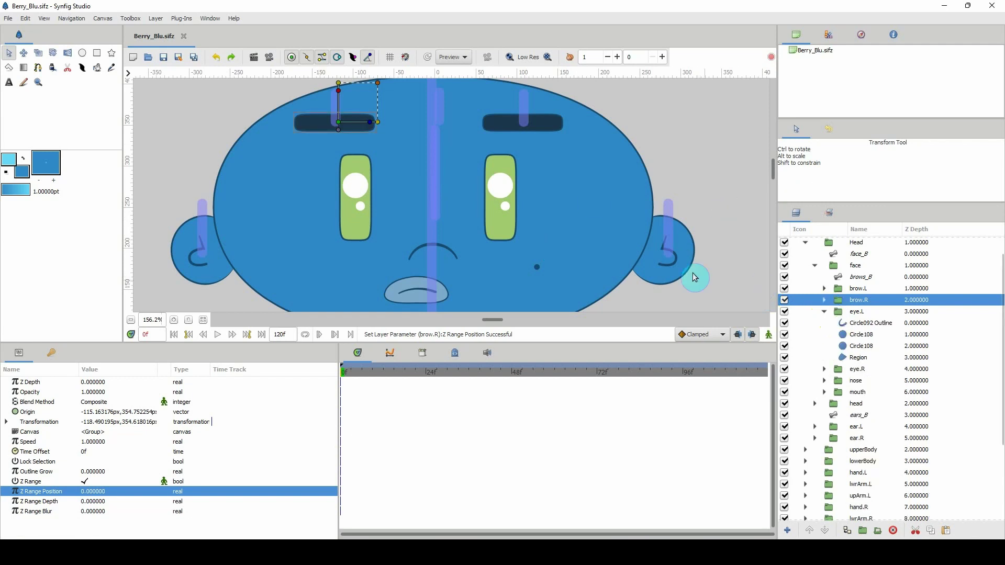
left_click(825, 312)
left_click(827, 313)
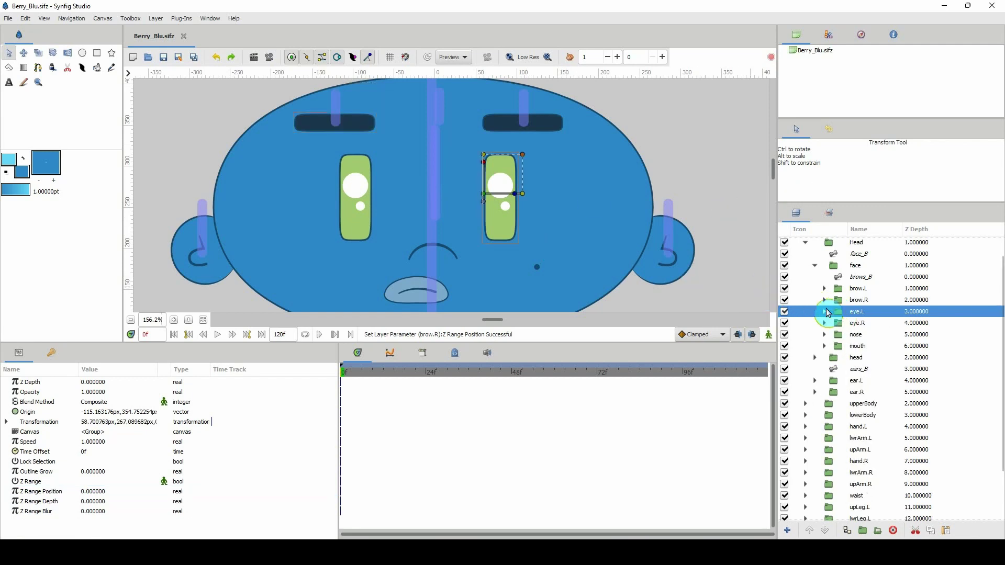
left_click(826, 312)
left_click(853, 324)
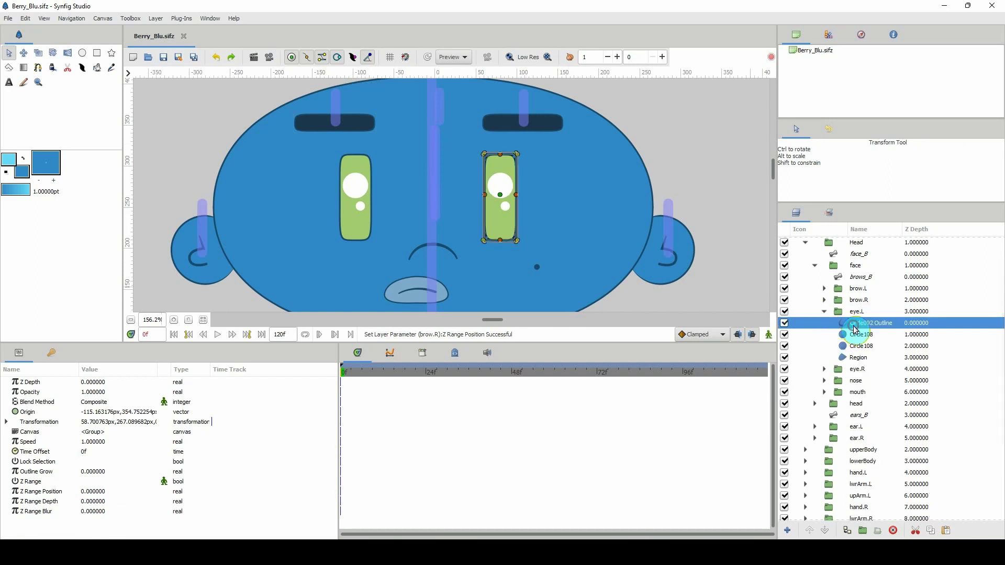
left_click(858, 358, "shift")
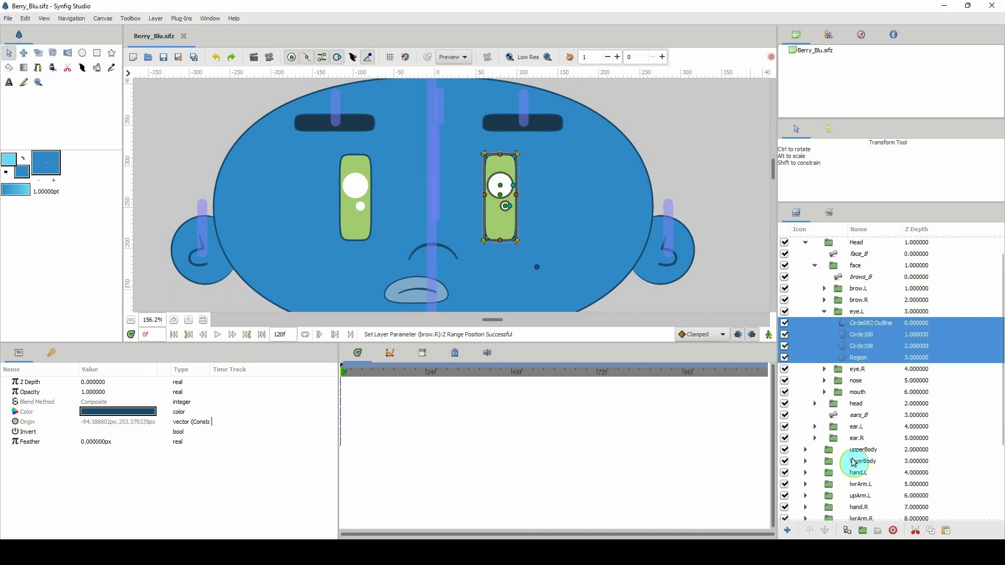
left_click(862, 532)
Rename the new group inside eye.L as eye_L_Shapes_1
left_click(845, 324)
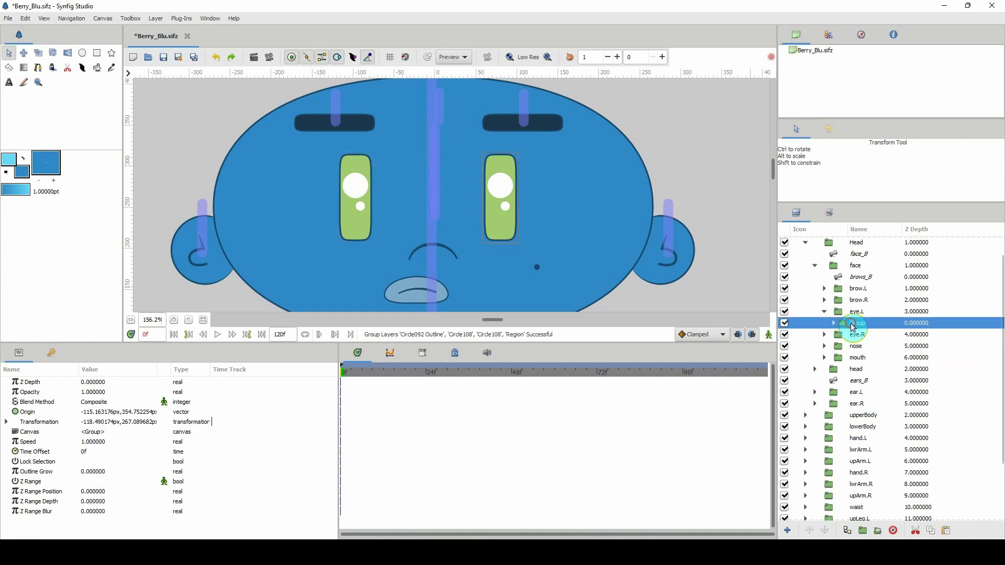
left_click(861, 324)
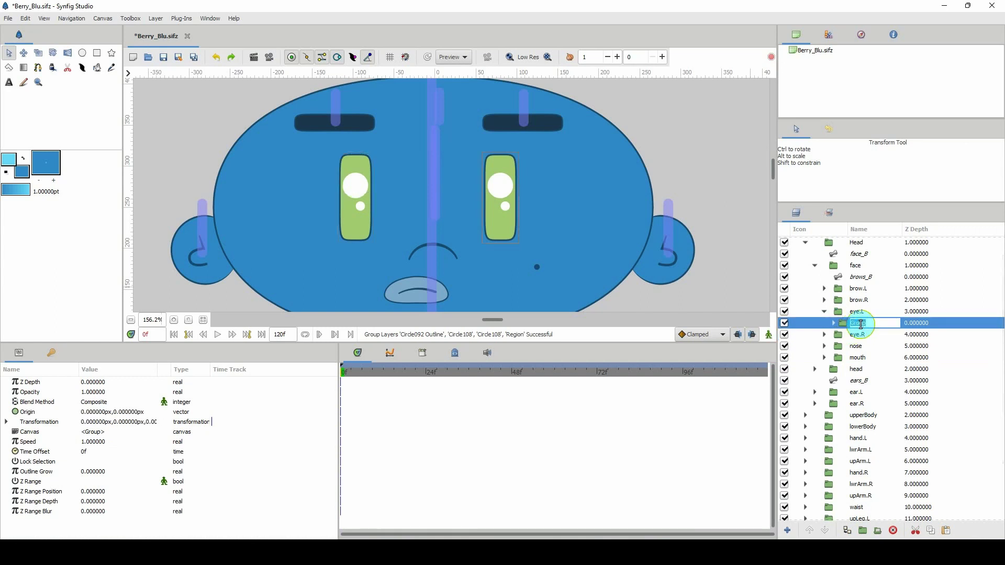
type("eye_L_Shapes_1")
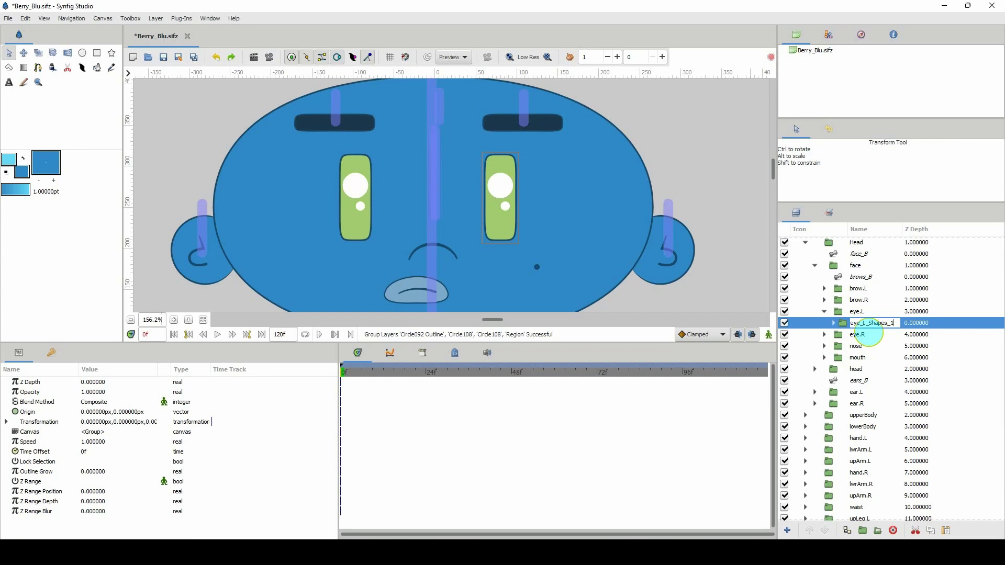
key("Return")
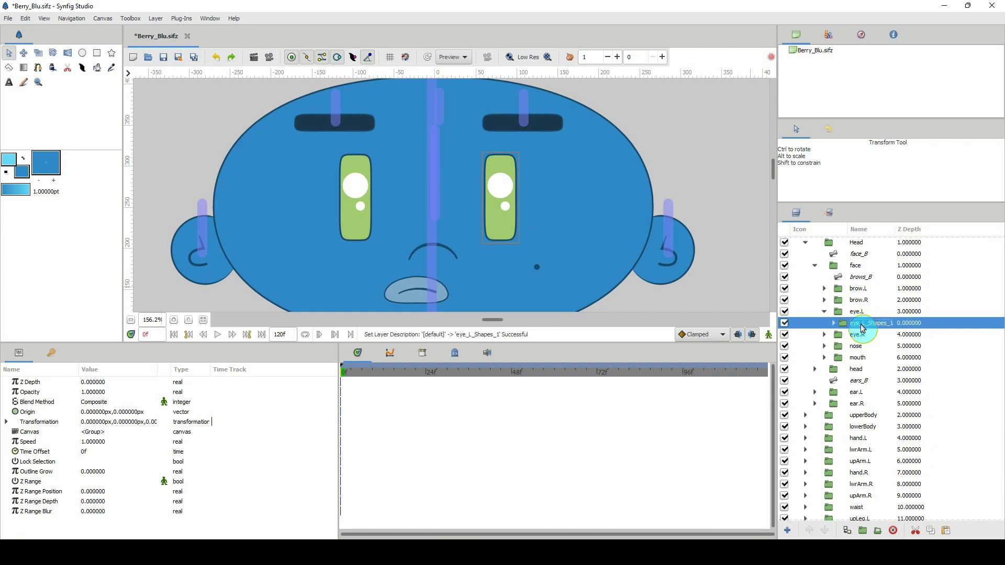
Duplicate eye_L_Shapes_1 inside the eye.L group and rename the lower copy as eye_L_Shapes_2
left_click(838, 334)
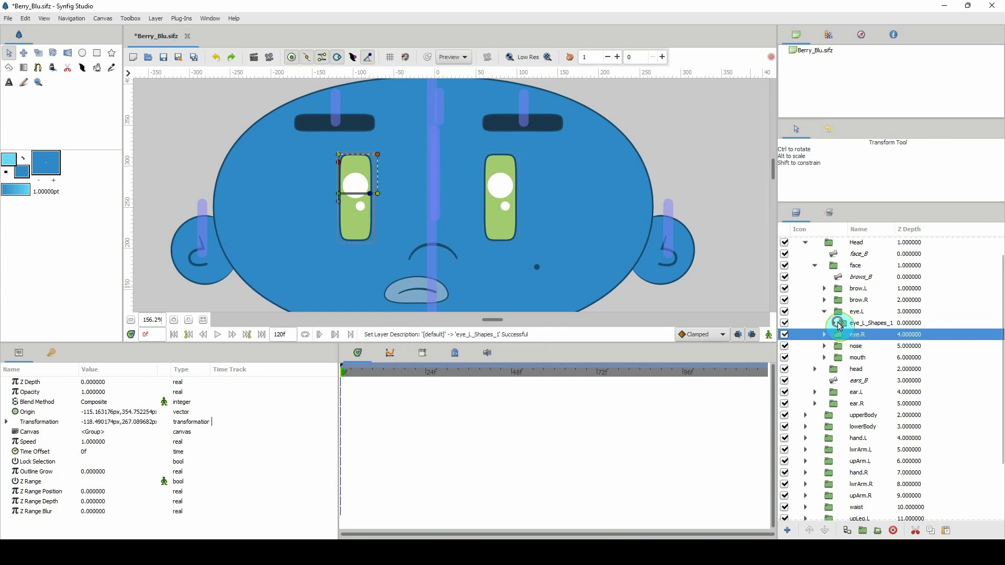
left_click(834, 323)
left_click(833, 323)
left_click(849, 324)
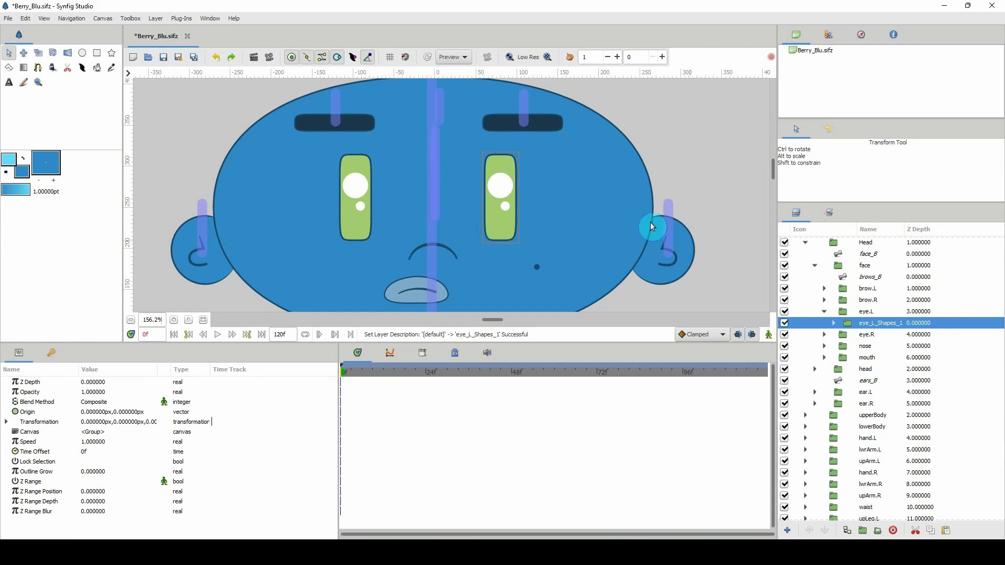
left_click(849, 332)
left_click(848, 324)
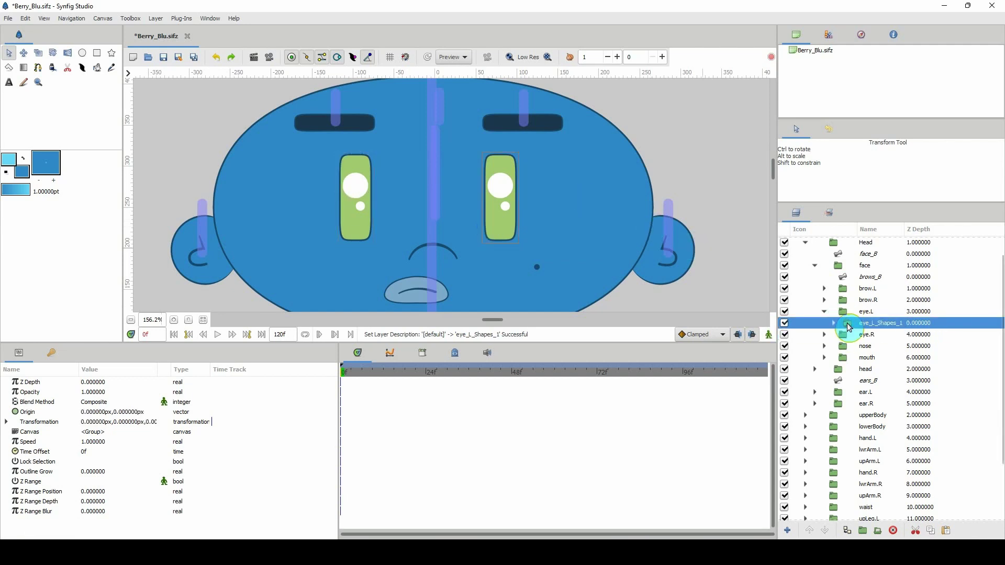
key("ctrl+v")
left_click(887, 335)
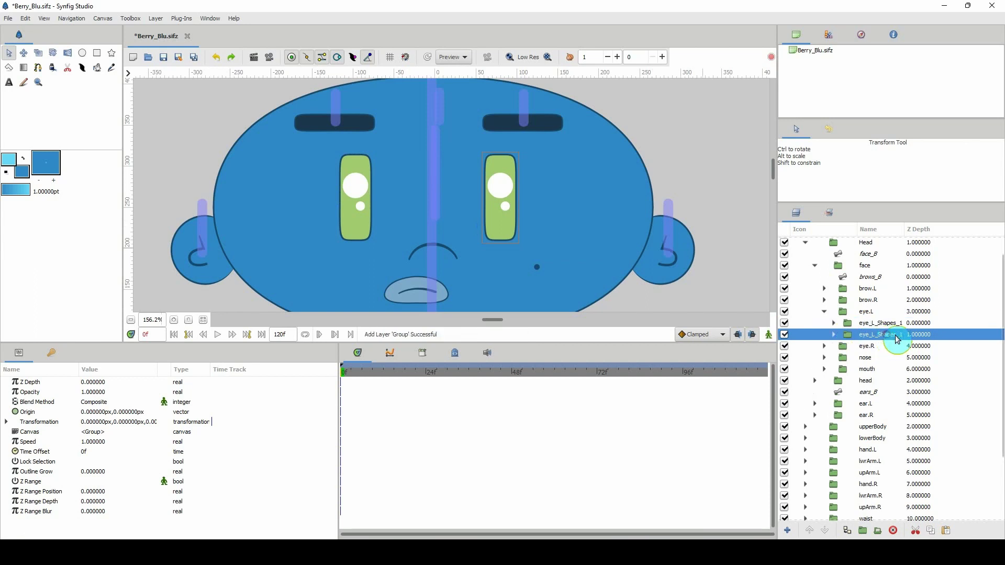
left_click(901, 336)
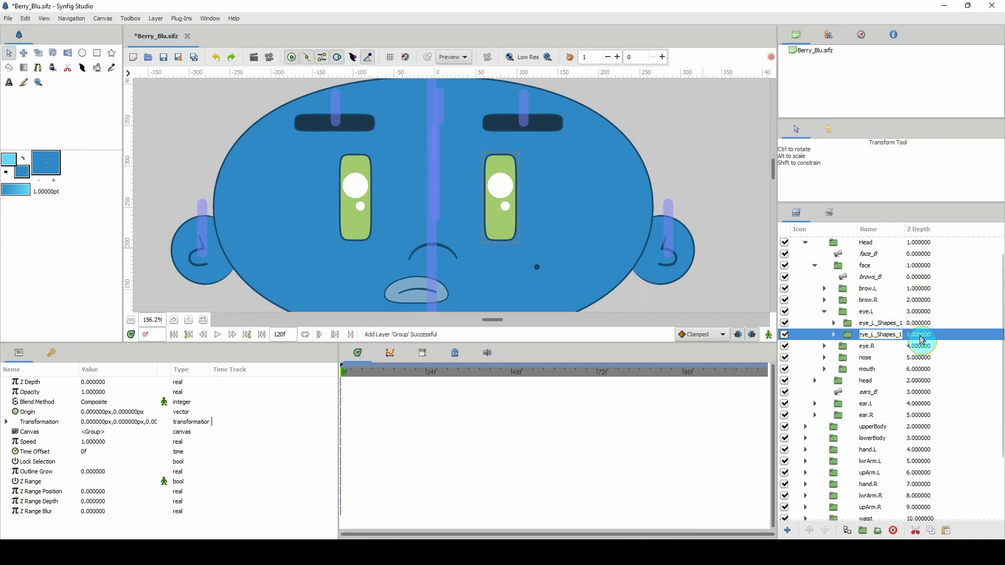
type("2")
key("Return")
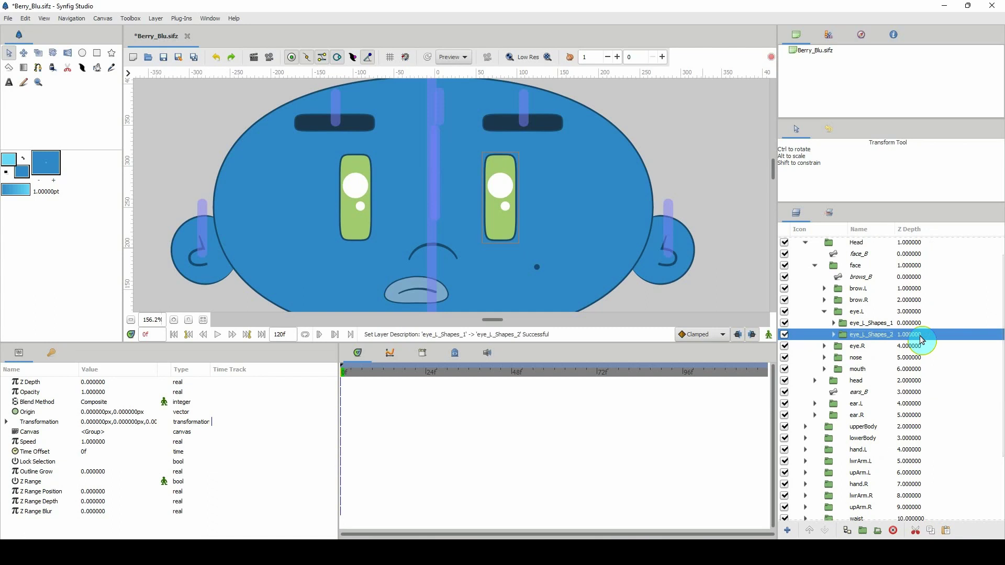
Hide eye_L_Shapes_1 and nudge the upper vertices of the Circle092 Outline in eye_L_Shapes_2 down five steps to shorten the eye
left_click(785, 324)
left_click(833, 334)
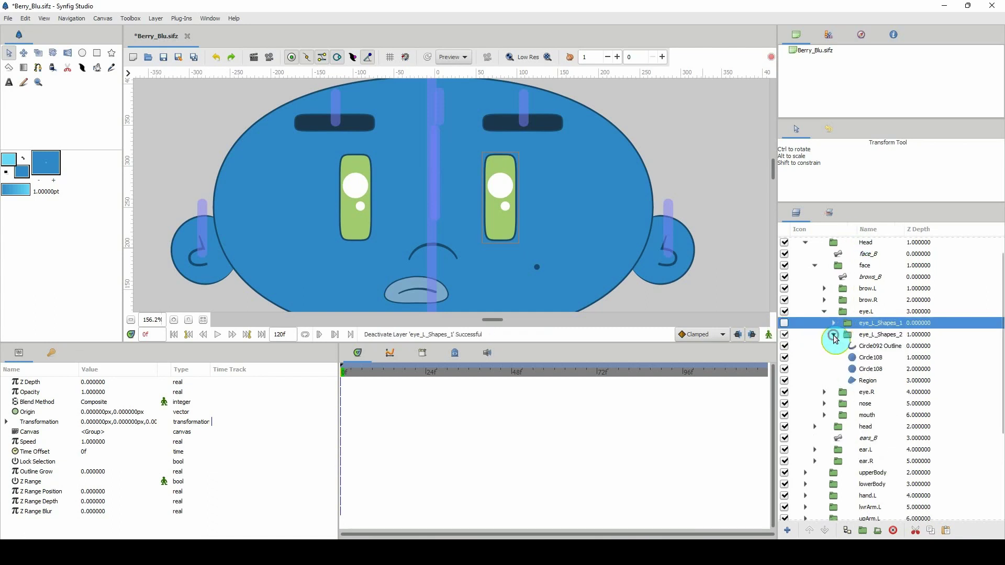
left_click(869, 348)
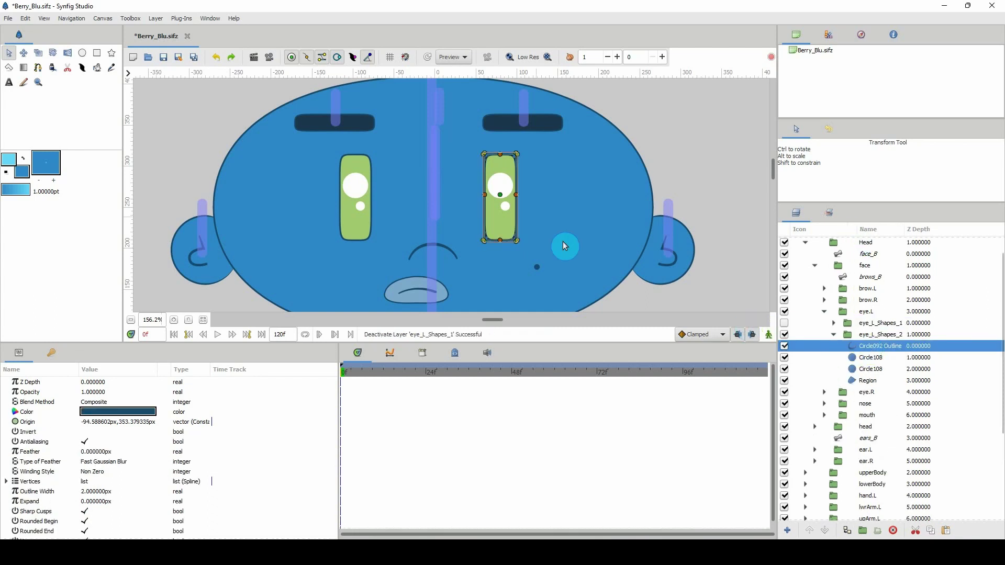
scroll(502, 176, "up", 3)
left_click_drag(390, 102, 633, 184)
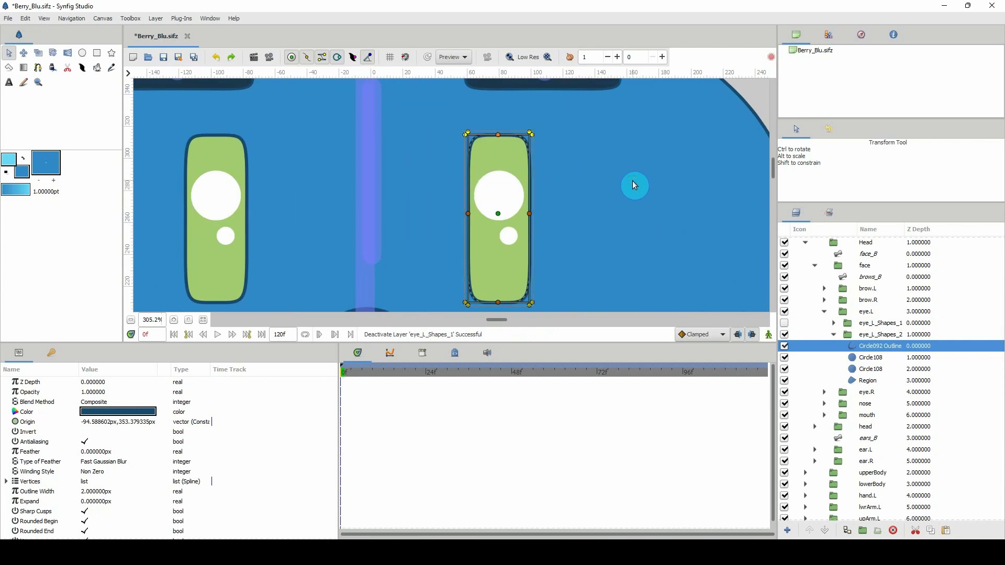
key("Down")
key("Down")
key("Down")
key("Down")
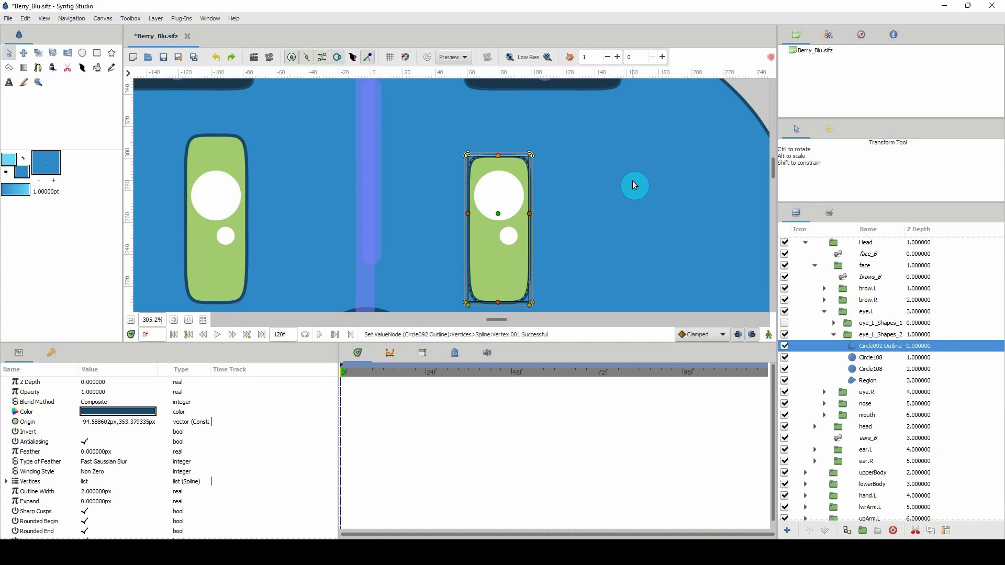
key("Down")
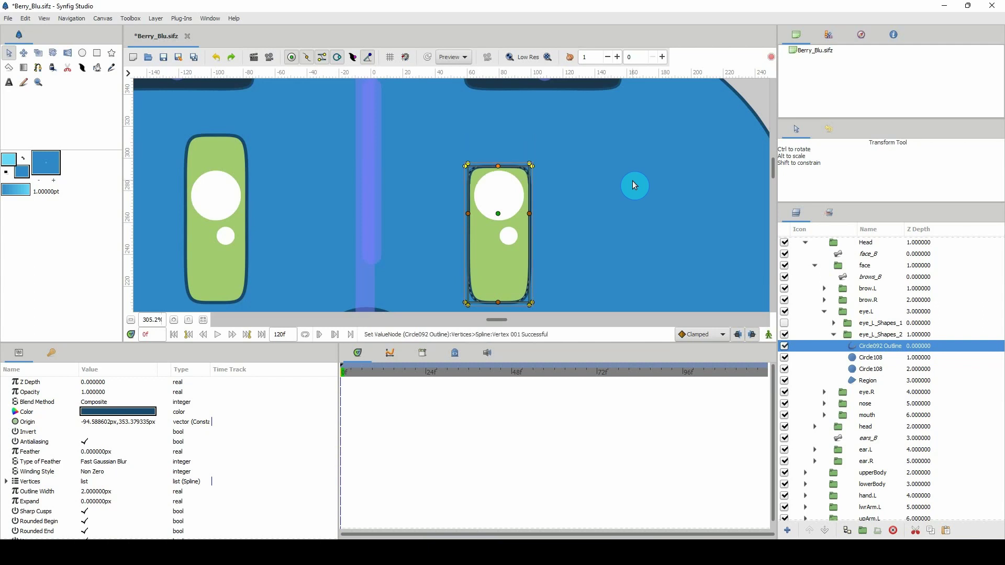
Collapse and duplicate eye_L_Shapes_2 inside eye.L, and hide the upper of the two groups
double_click(850, 336)
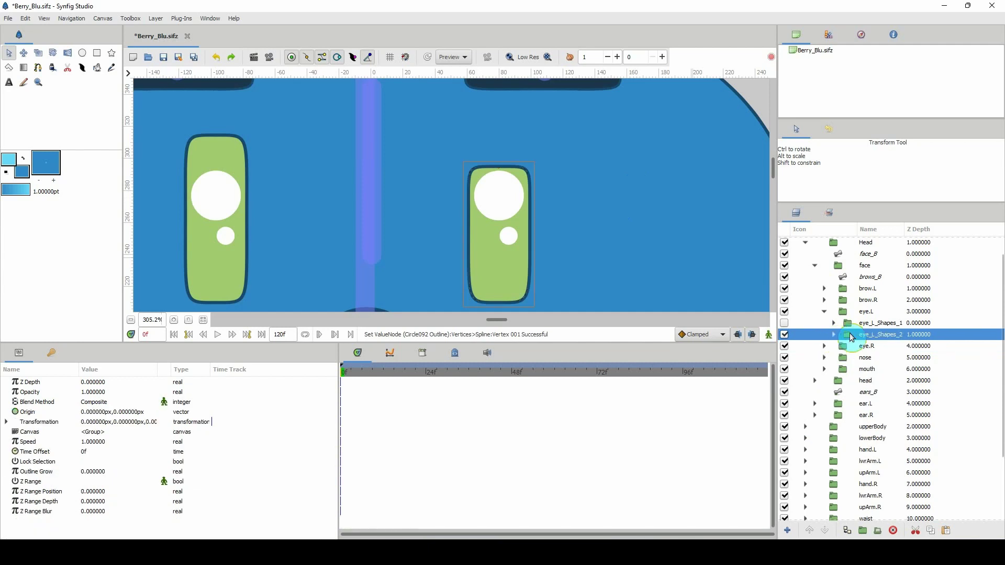
key("ctrl+v")
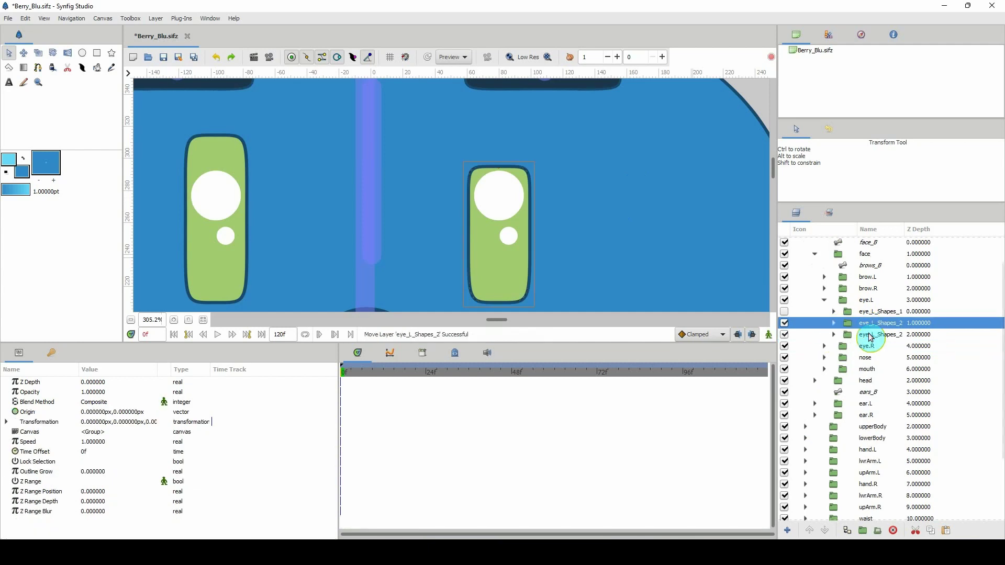
left_click(784, 323)
Rename the visible duplicate group in eye.L as eye_L_Shapes_3
left_click(881, 336)
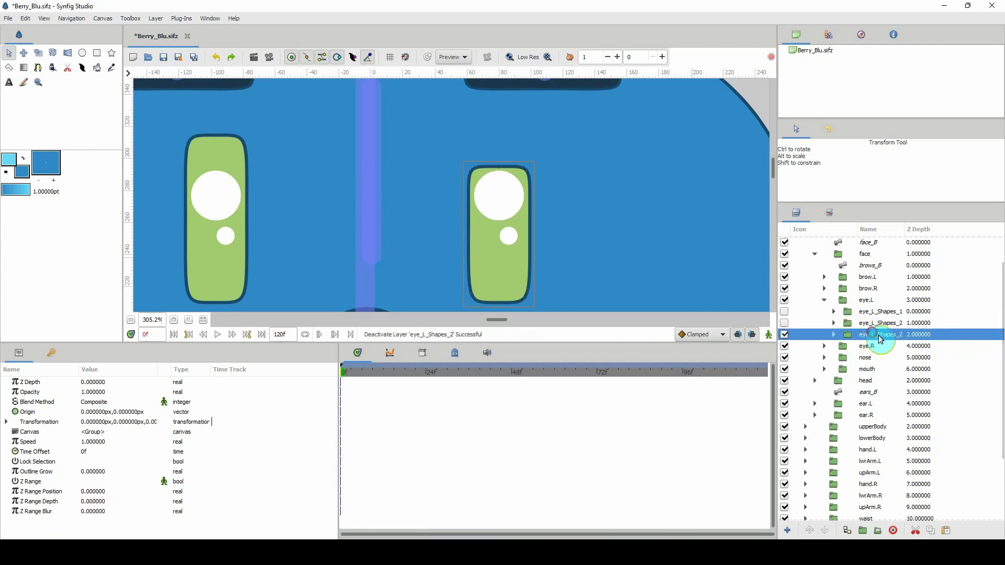
left_click(900, 334)
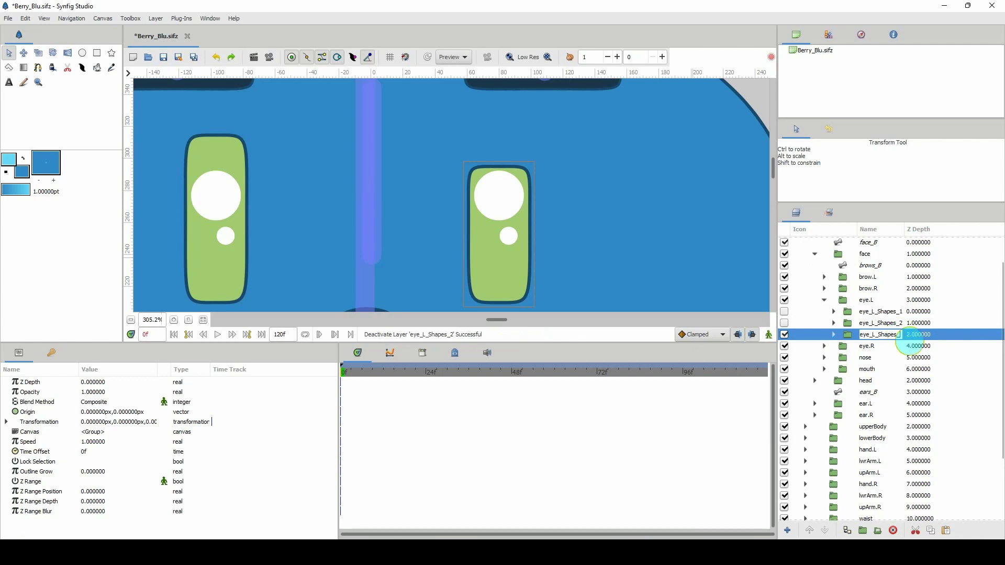
type("3")
key("Return")
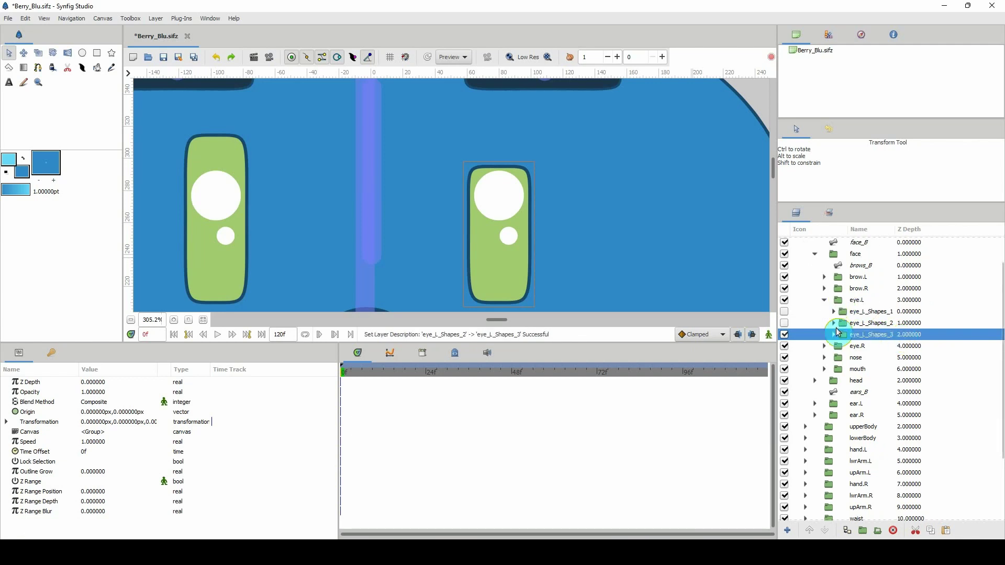
Lower the upper vertices of the Circle092 Outline in eye_L_Shapes_3 until the top edge cuts across the large white highlight
left_click(834, 335)
left_click(863, 348)
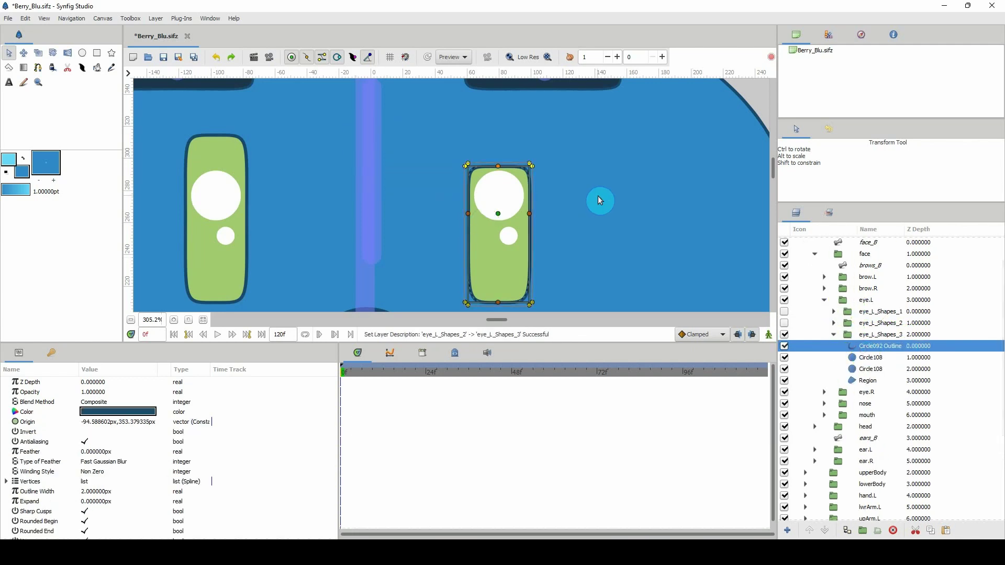
key("shift+Down")
key("shift+Down")
key("shift+Down")
key("shift+Down")
key("shift+Down")
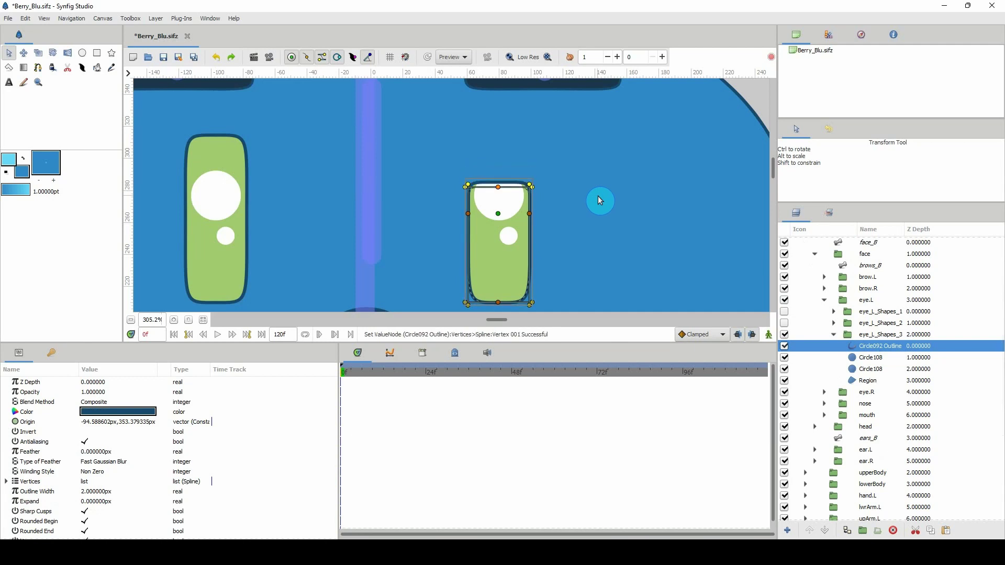
key("Down")
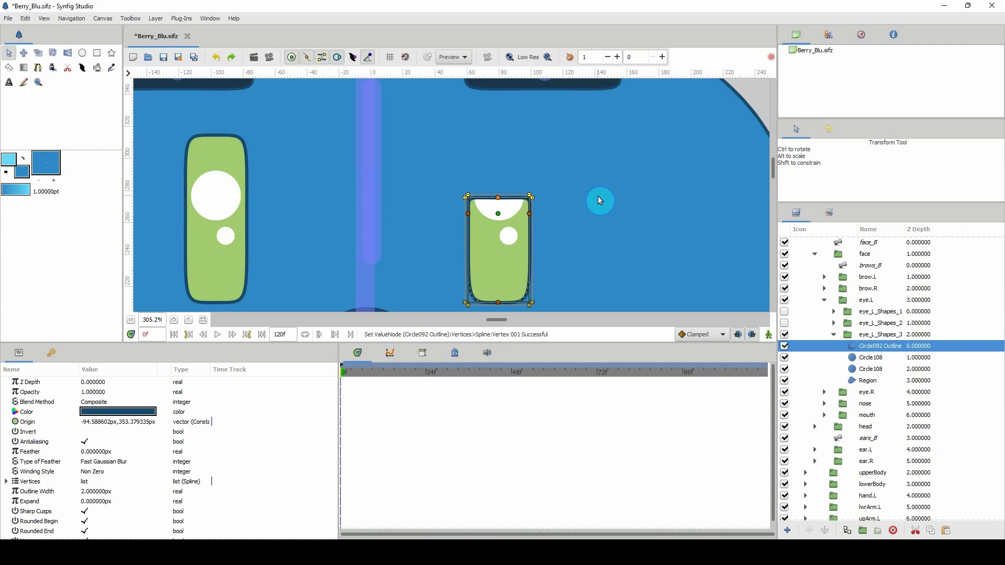
key("Down")
key("Down")
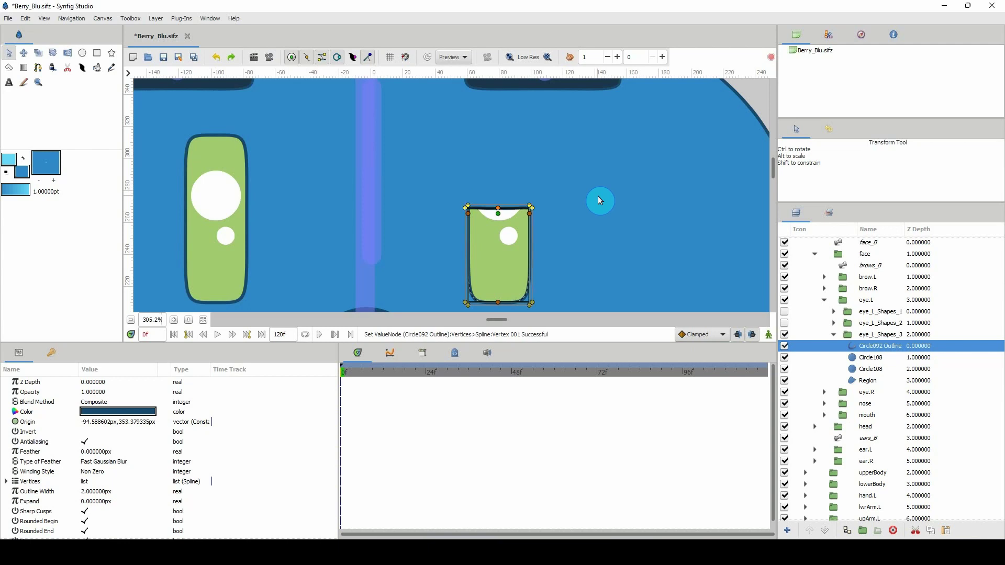
key("Up")
key("Up")
scroll(518, 187, "down", 3)
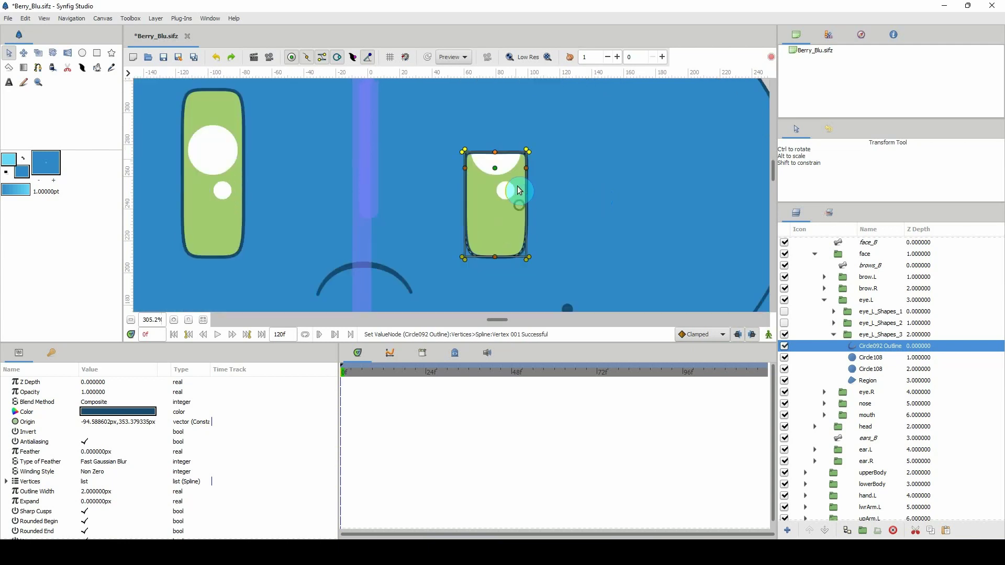
Collapse and duplicate eye_L_Shapes_3 inside eye.L, and rename the lower copy as eye_L_Shapes_4
left_click(833, 335)
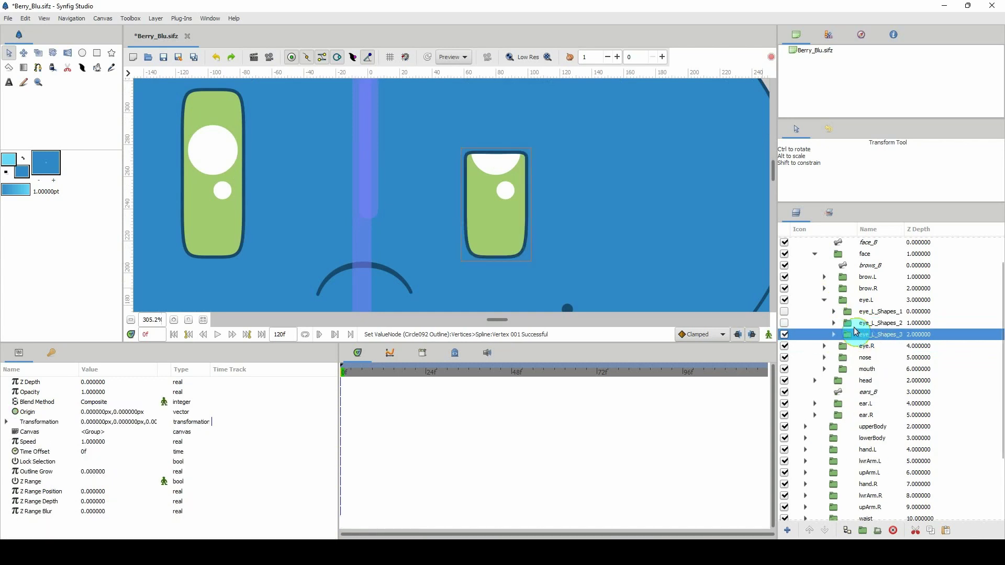
key("ctrl+v")
left_click(883, 350)
left_click(884, 349)
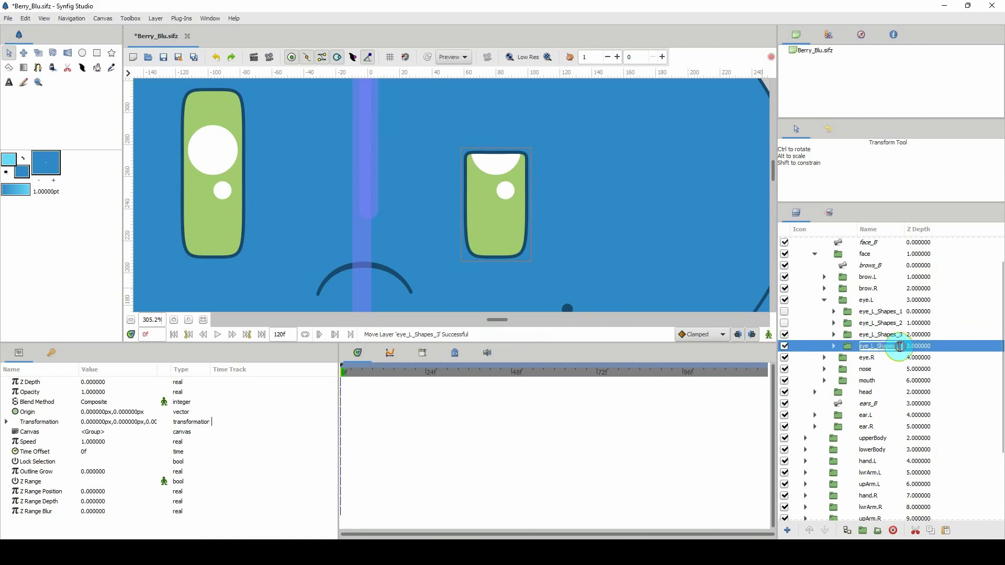
key("BackSpace")
type("4")
key("Return")
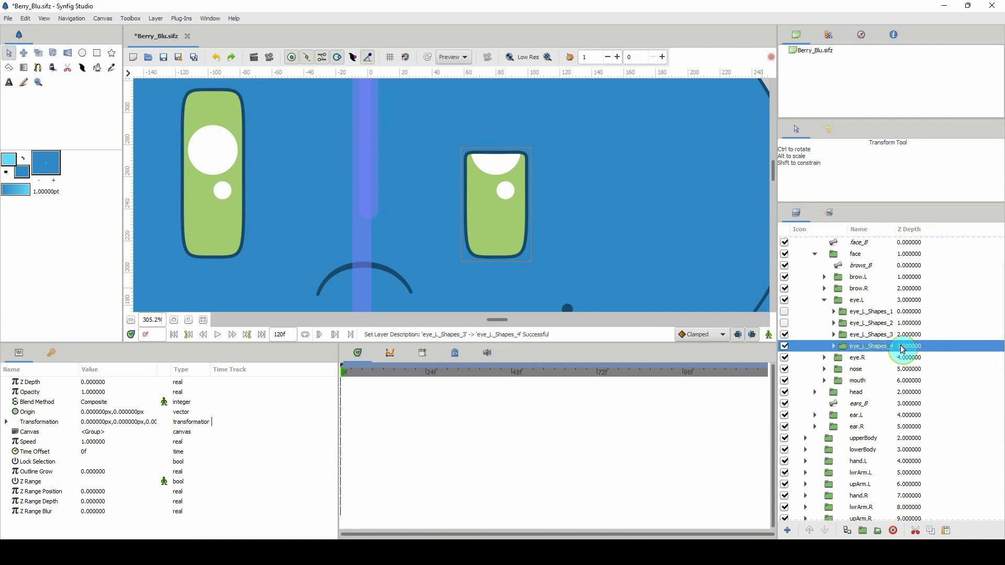
Try to lower the upper vertices of the Circle092 Outline in eye_L_Shapes_4 with eye_L_Shapes_3 still shown
left_click(834, 346)
left_click(869, 357)
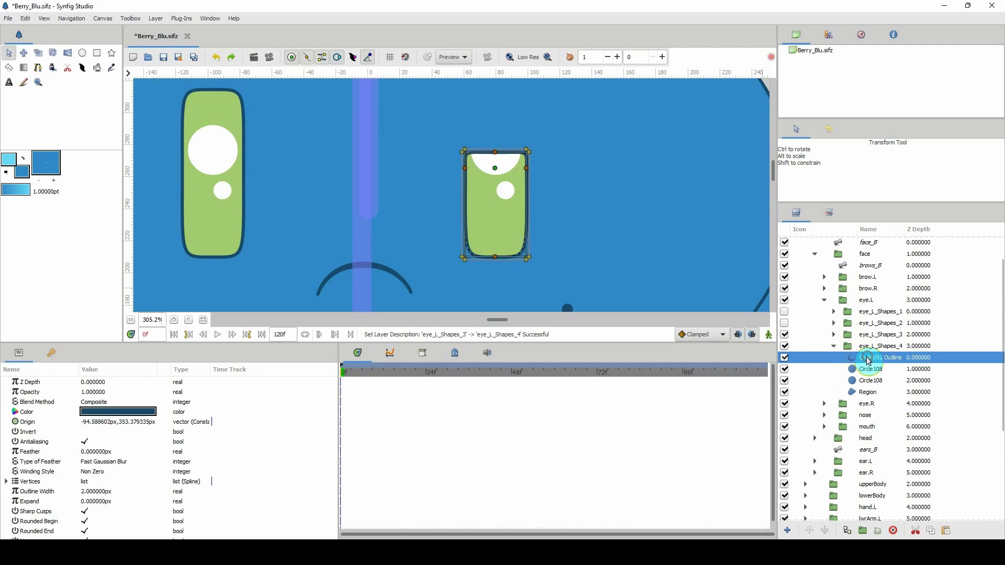
left_click_drag(424, 122, 563, 190)
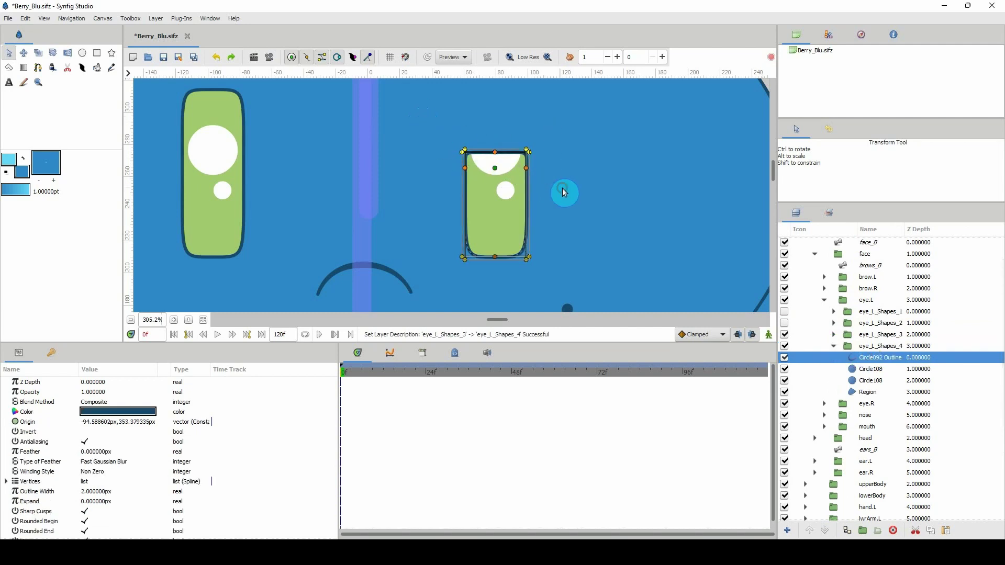
key("shift+Down")
key("shift+Down")
key("shift+Down")
key("shift+Down")
key("shift+Down")
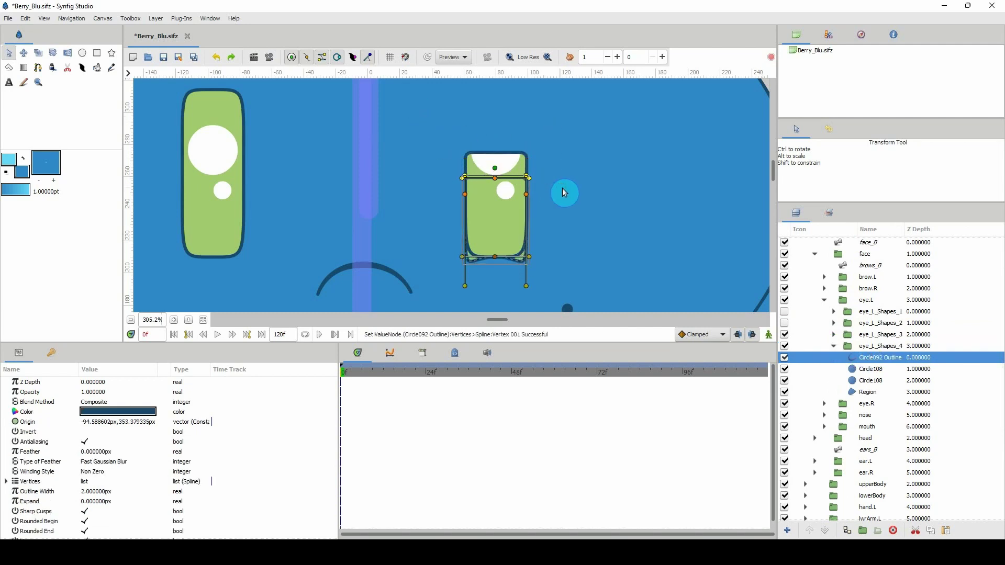
Undo the vertex nudges on the Circle092 Outline while keeping the group name eye_L_Shapes_4
left_click(216, 57)
left_click(217, 57)
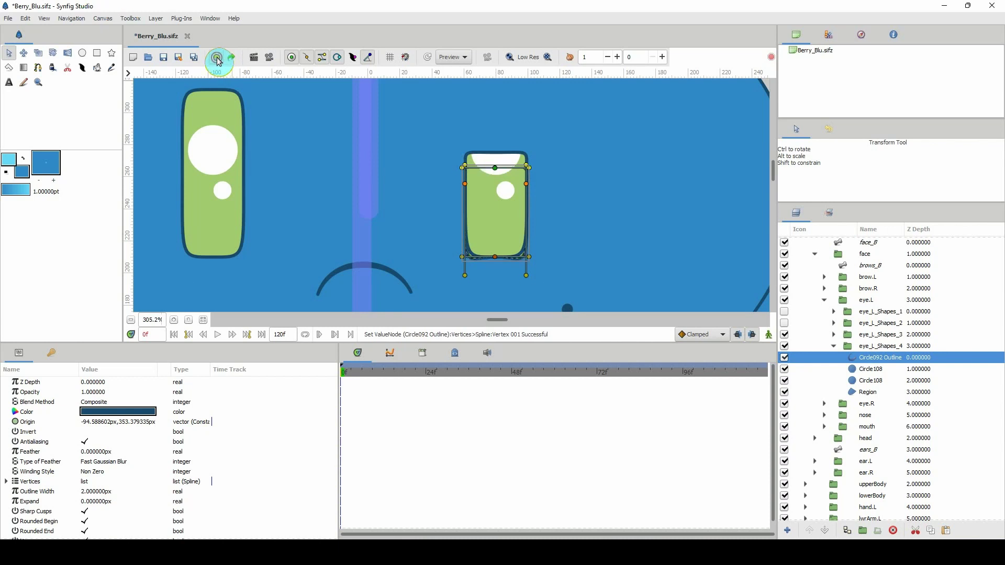
left_click(217, 57)
left_click(216, 57)
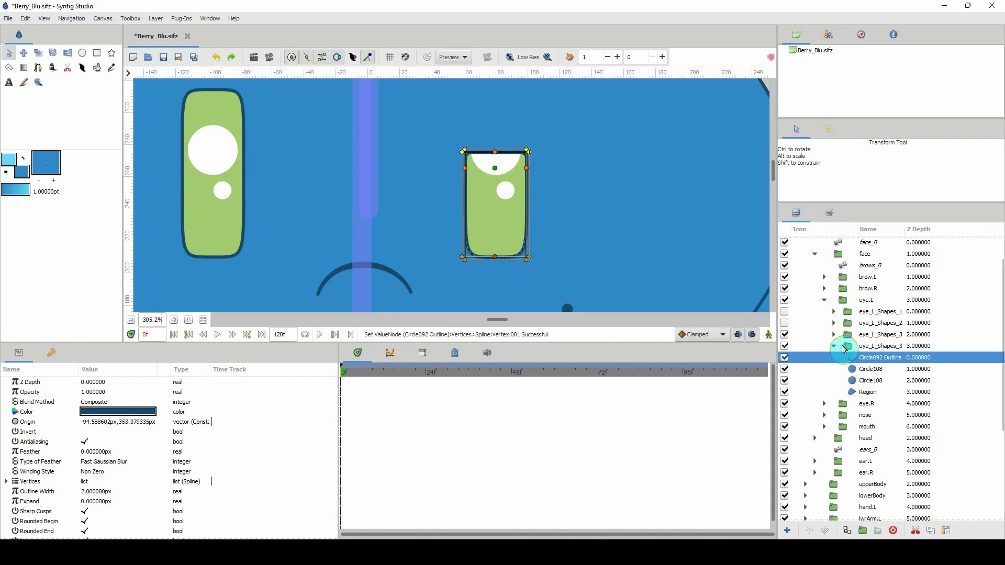
left_click(231, 57)
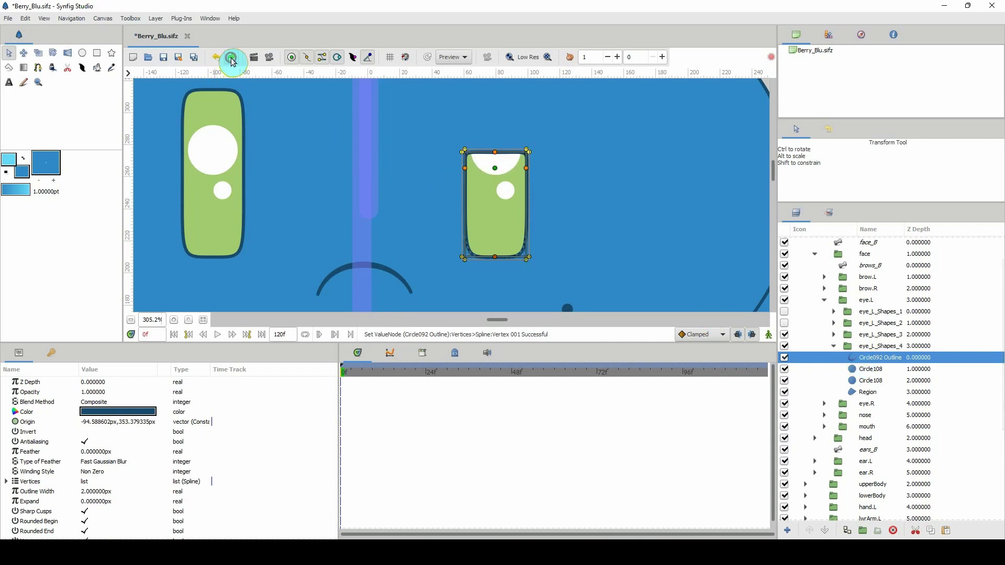
Inspect the circle, Region and Circle092 Outline layers in eye_L_Shapes_4, toggling visibility to see what each one affects
left_click(872, 369)
left_click(869, 381)
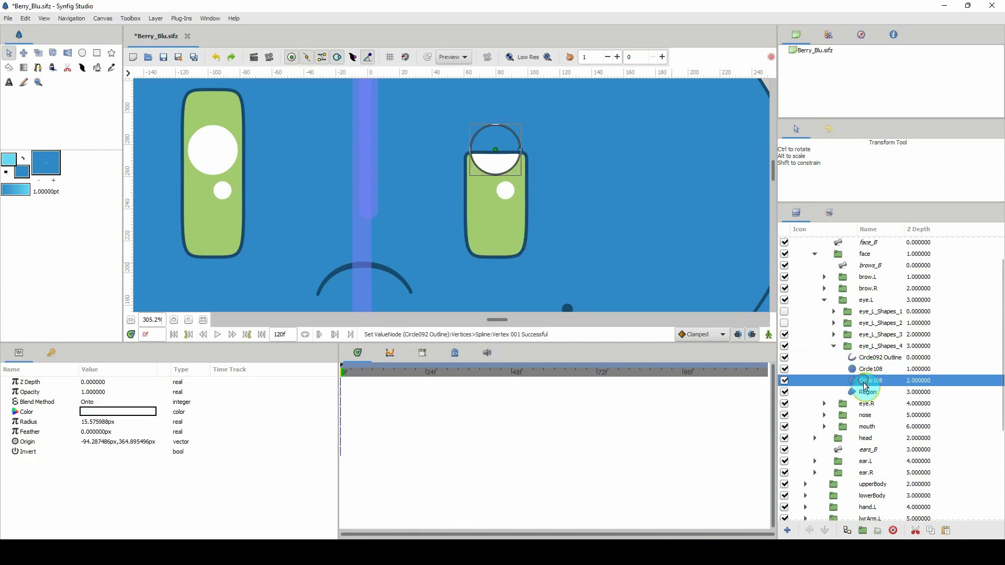
left_click(861, 391)
left_click(785, 392)
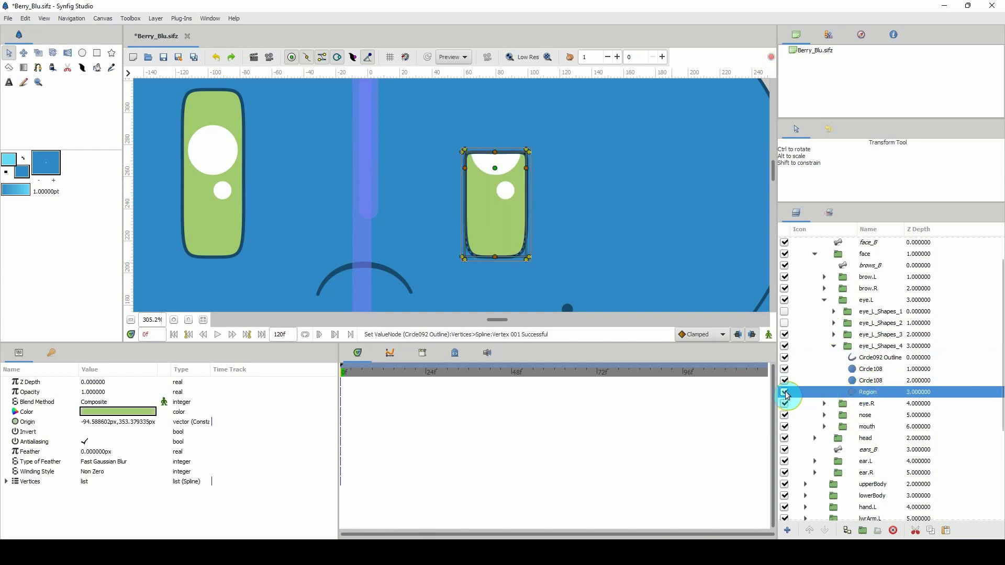
left_click(879, 358)
left_click(785, 358)
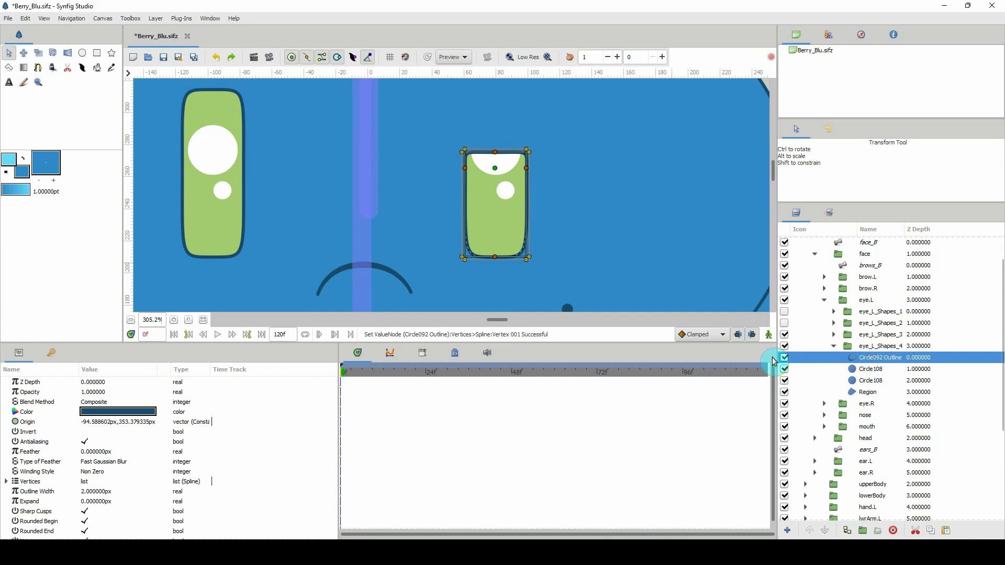
left_click(785, 359)
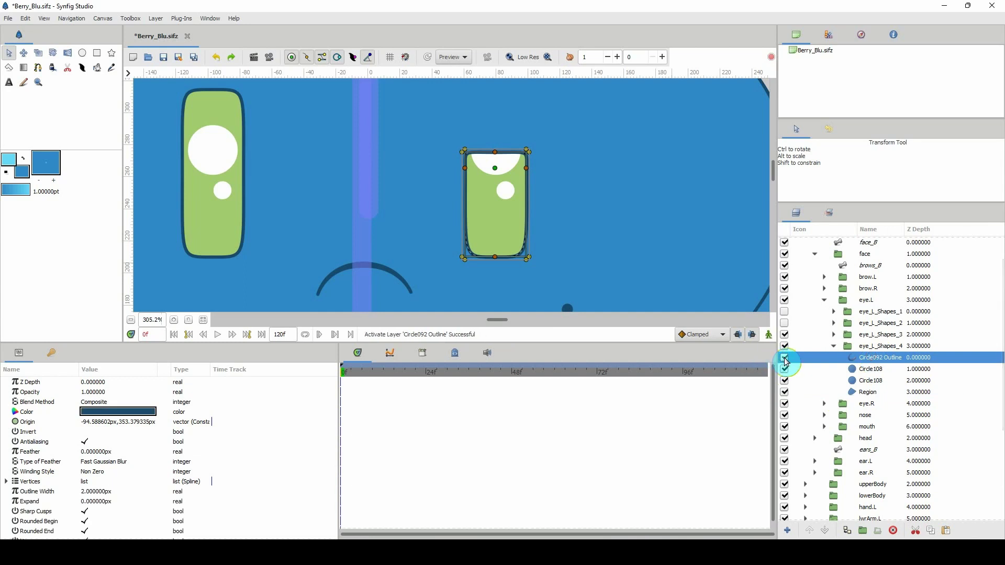
Collapse eye_L_Shapes_4, hide eye_L_Shapes_3, and check the visibility of eye_L_Shapes_4 while leaving it shown
left_click(834, 346)
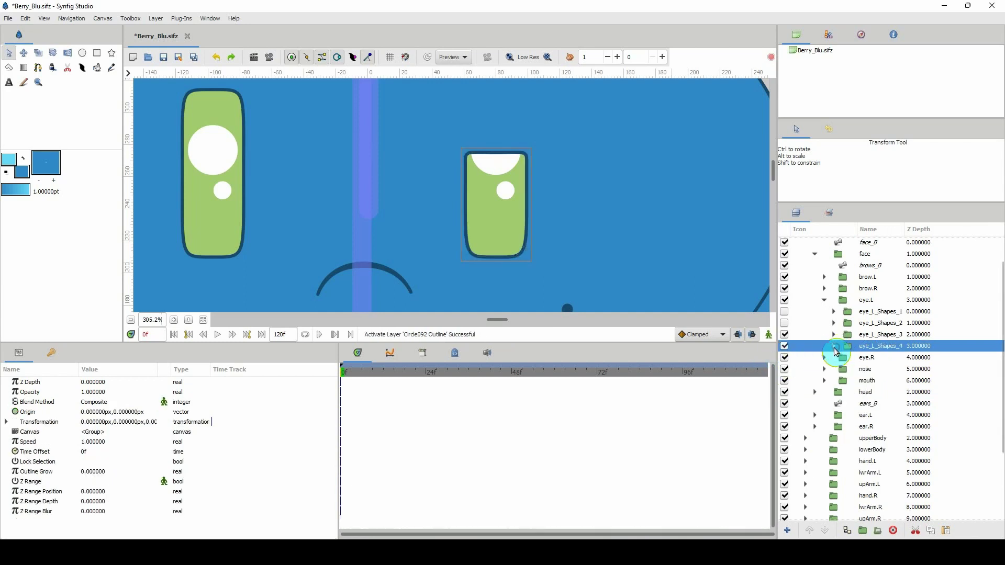
left_click(784, 334)
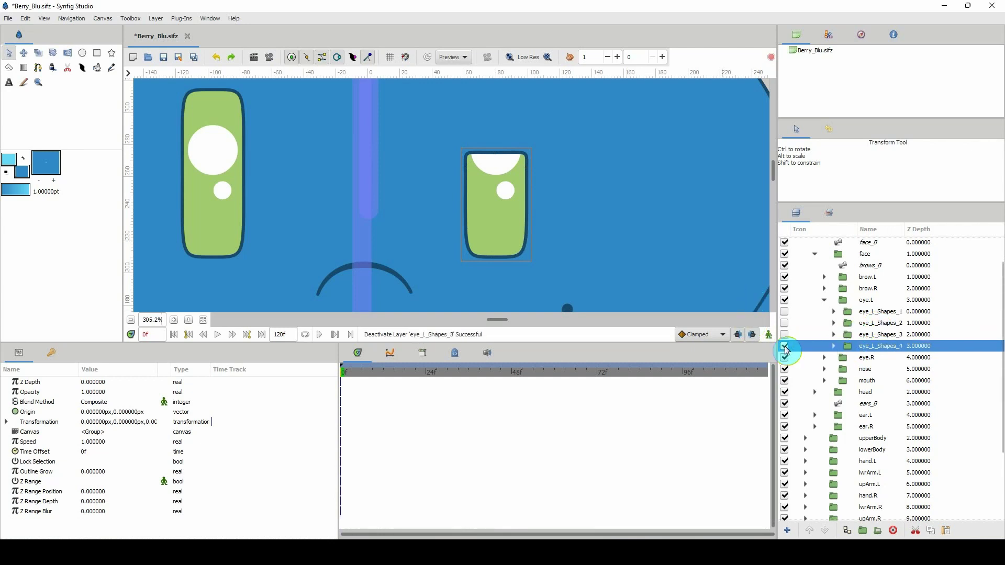
left_click(785, 346)
left_click(785, 346)
Lower the upper vertices of the Circle092 Outline in eye_L_Shapes_4 to a near-square eye and pull the lower corner tangents back to a rounded bottom
left_click(834, 346)
left_click(875, 358)
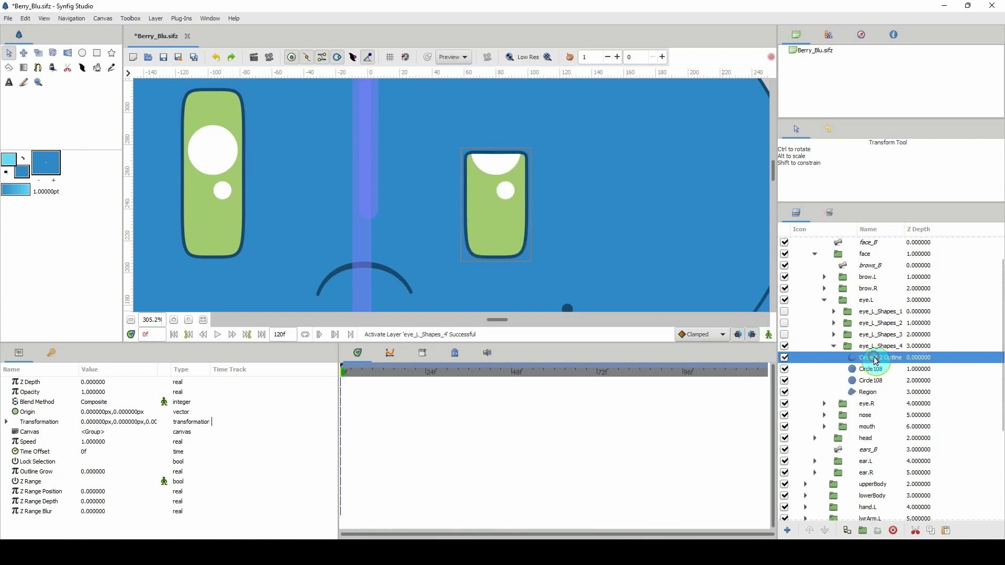
left_click_drag(412, 124, 602, 205)
key("shift+Down")
key("shift+Down")
key("shift+Down")
key("shift+Down")
key("shift+Down")
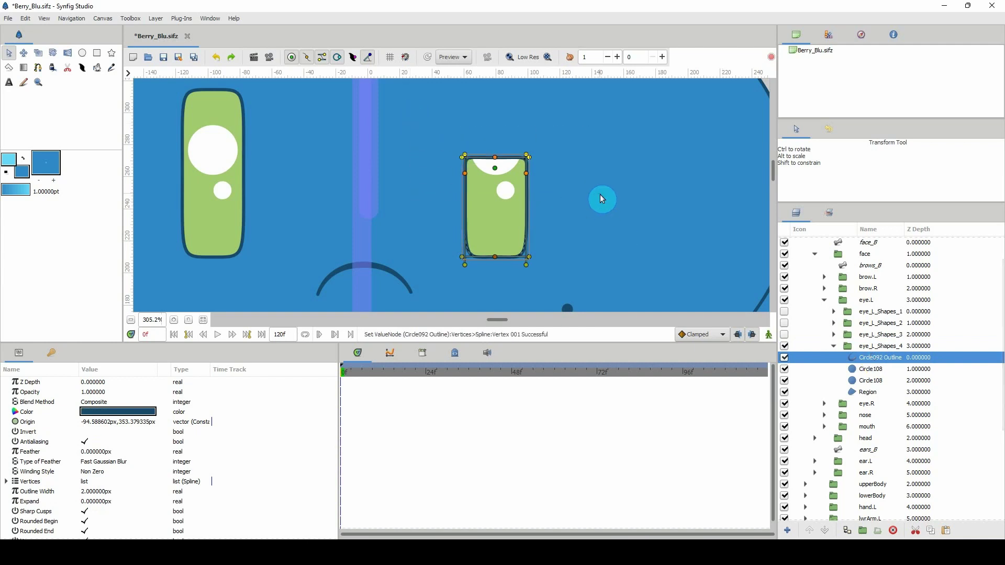
key("Down")
key("Down")
key("Down")
key("Down")
key("Down")
key("Down")
key("Down")
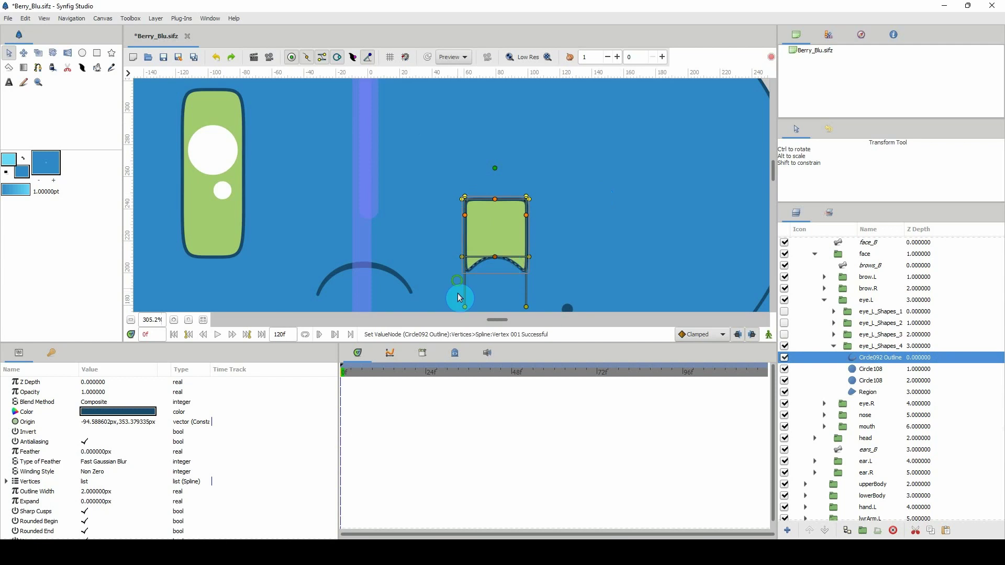
scroll(450, 267, "down", 3)
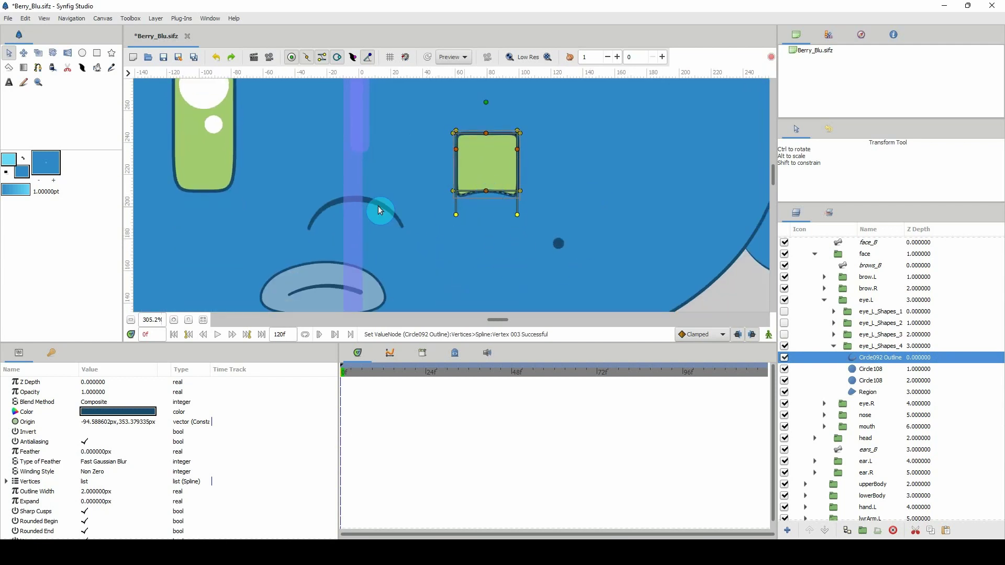
scroll(148, 320, "up", 3)
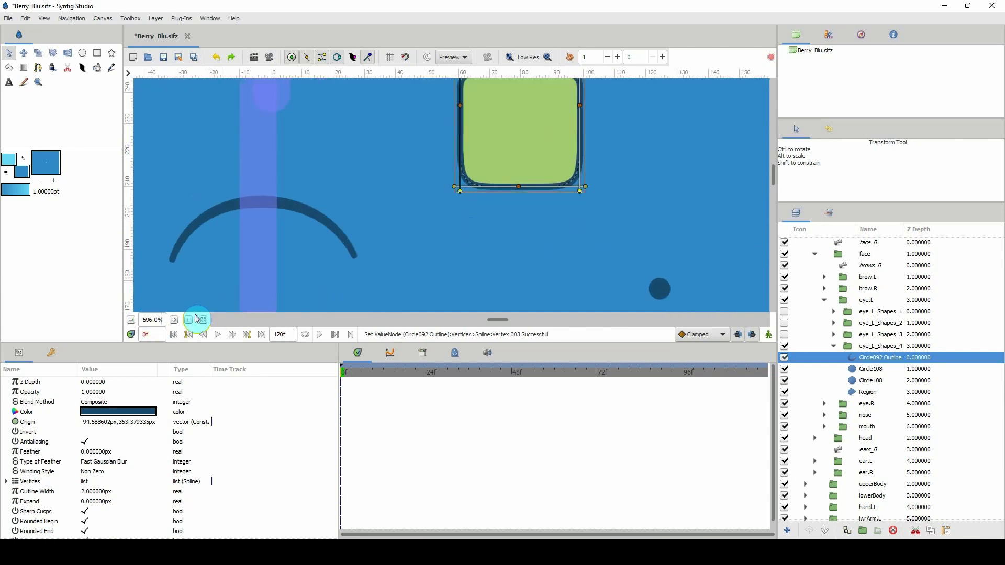
scroll(146, 320, "down", 3)
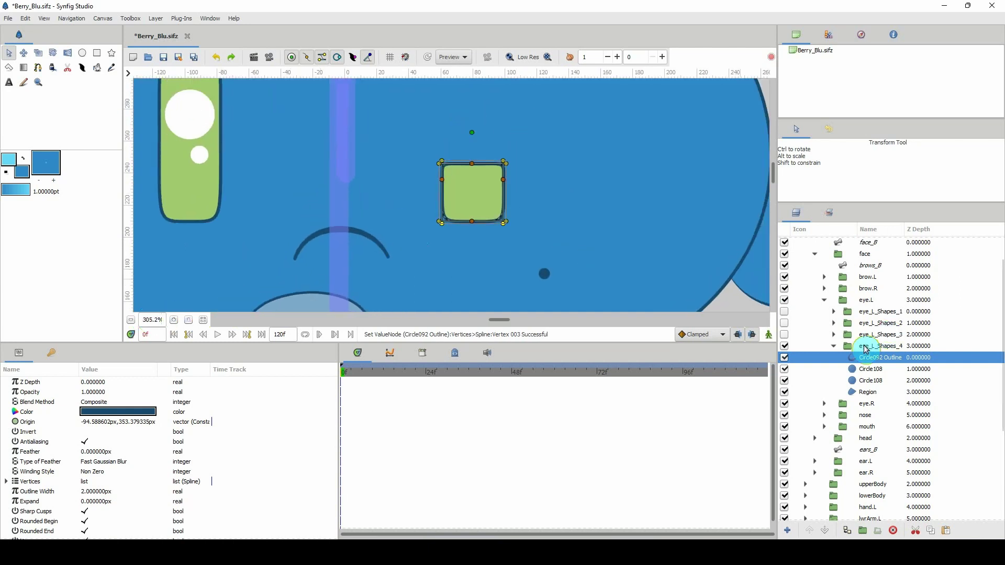
Collapse and duplicate eye_L_Shapes_4 inside eye.L, and rename the lower copy as eye_L_Shapes_5
left_click(834, 346)
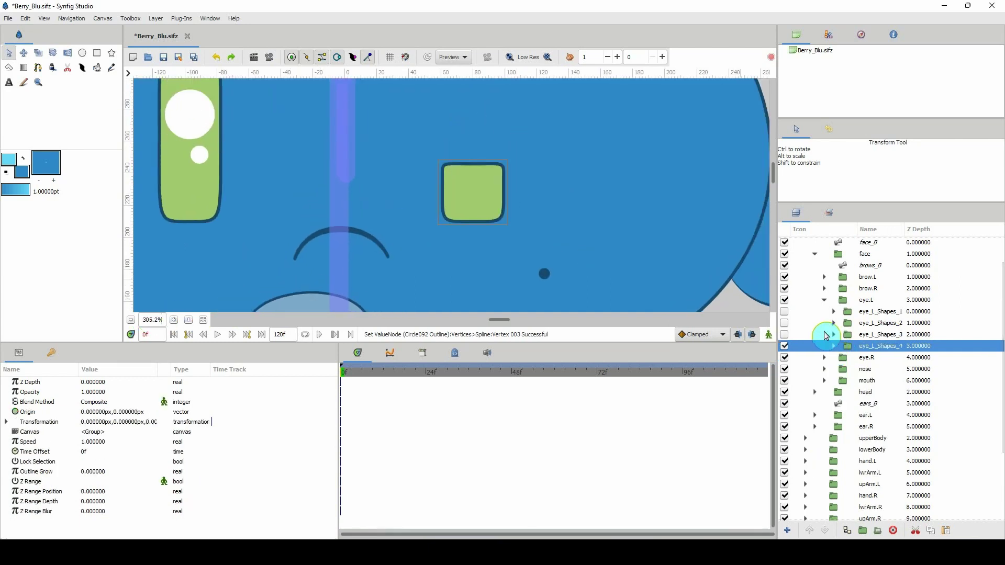
left_click(868, 337)
left_click(862, 348)
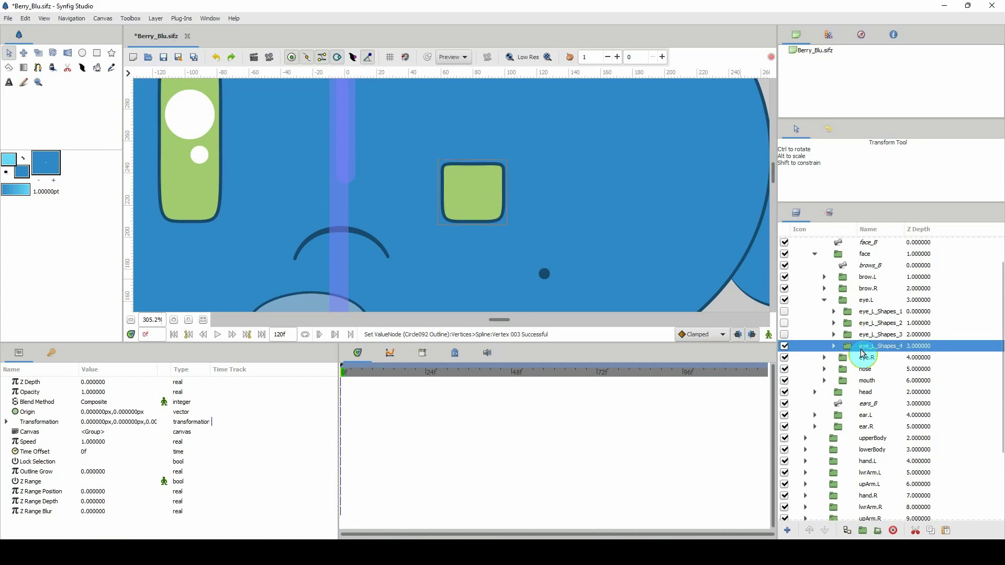
key("ctrl+b")
left_click(886, 360)
left_click(898, 360)
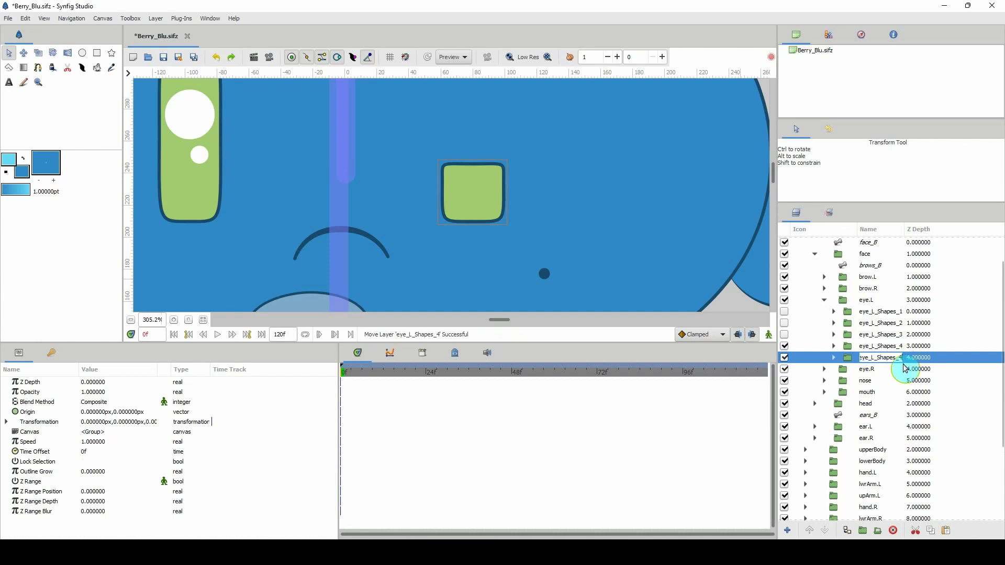
type("5")
key("Return")
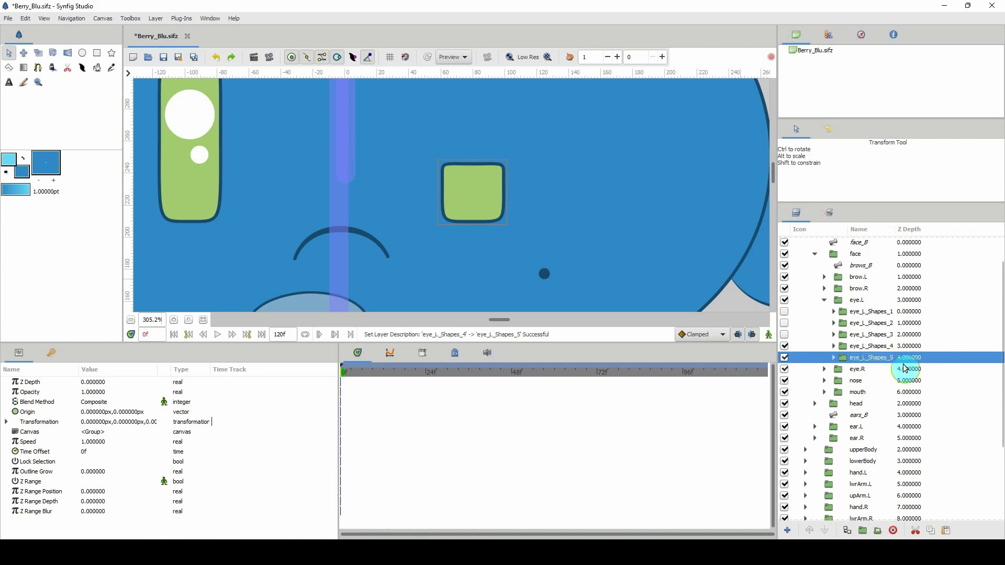
Hide eye_L_Shapes_4 and lower the upper vertices of the Circle092 Outline in eye_L_Shapes_5 to flatten it towards a closed-eye strip
left_click(785, 346)
left_click(834, 358)
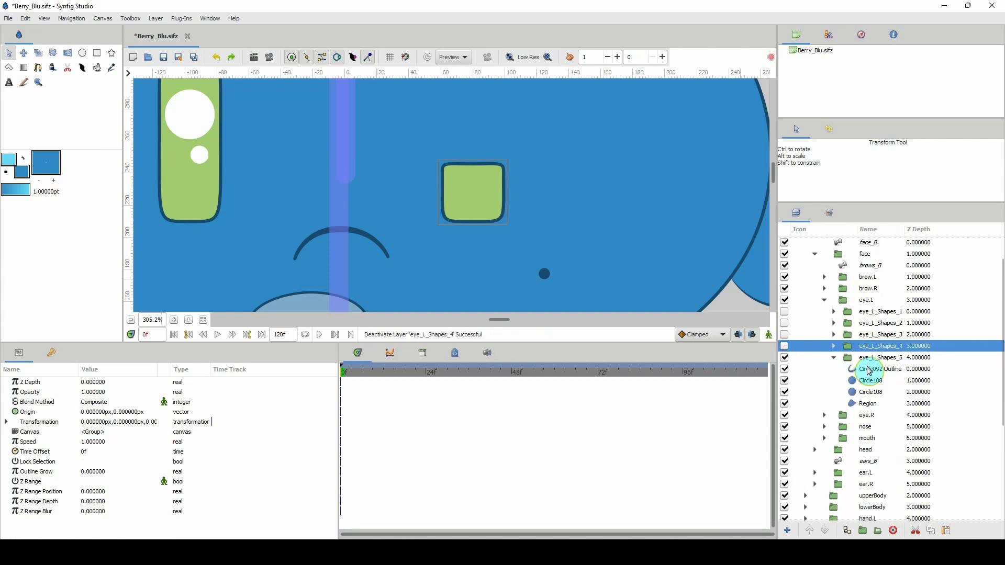
left_click(869, 369)
left_click_drag(392, 124, 534, 193)
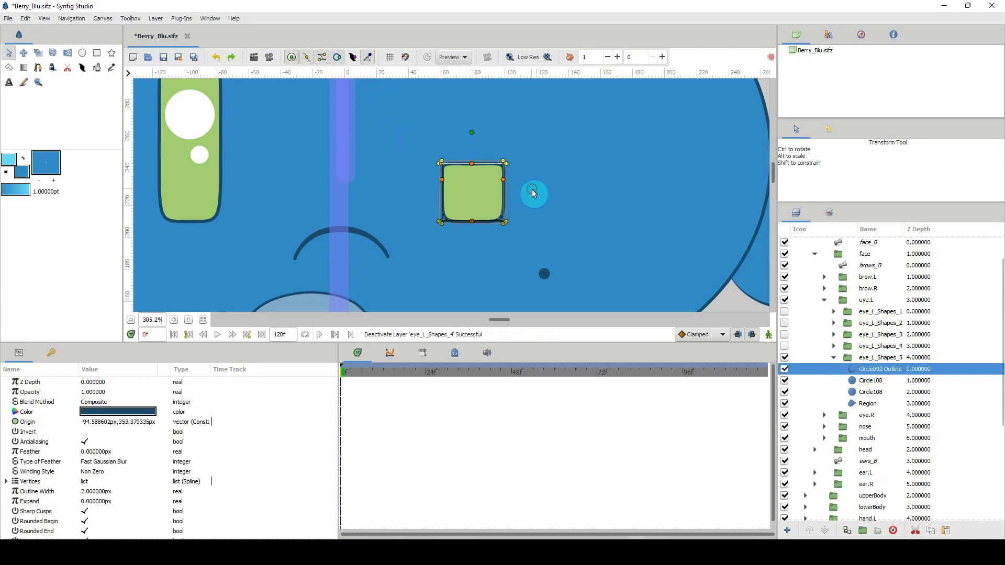
key("shift+Down")
key("shift+Down")
key("shift+Down")
key("shift+Down")
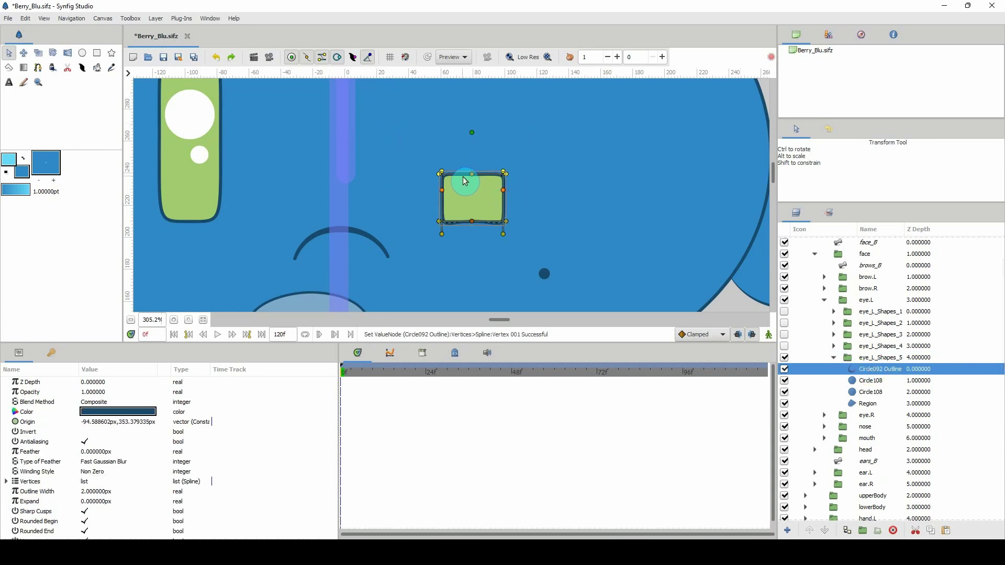
key("shift+Down")
key("shift+Down")
key("shift+Down")
key("shift+Down")
key("shift+Down")
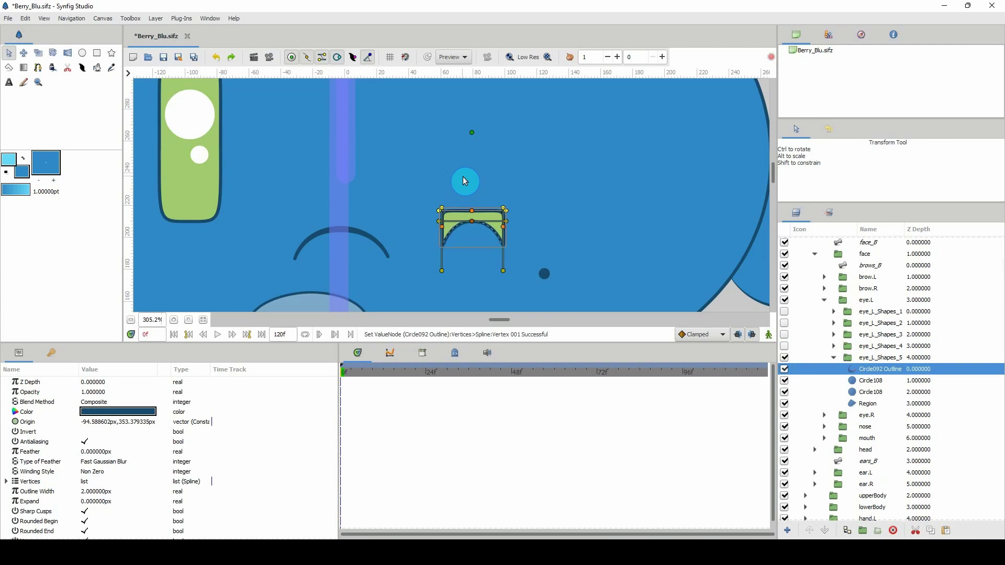
scroll(150, 319, "up", 3)
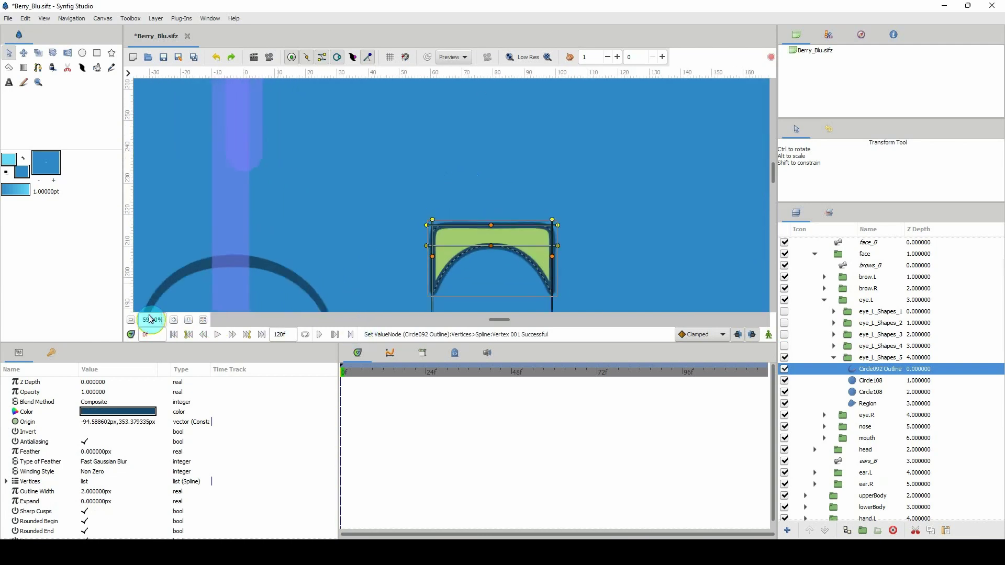
scroll(420, 144, "down", 2)
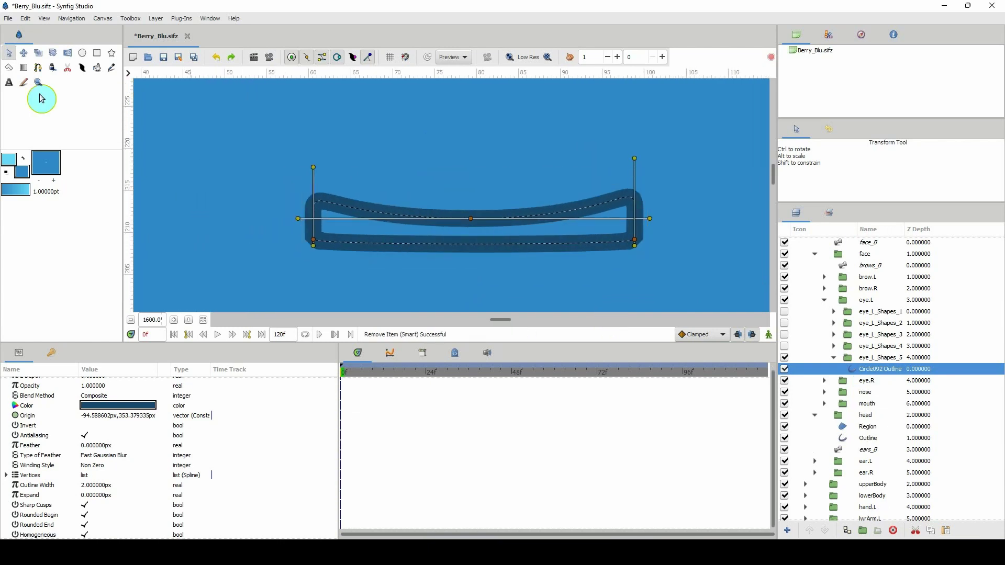
left_click(37, 68)
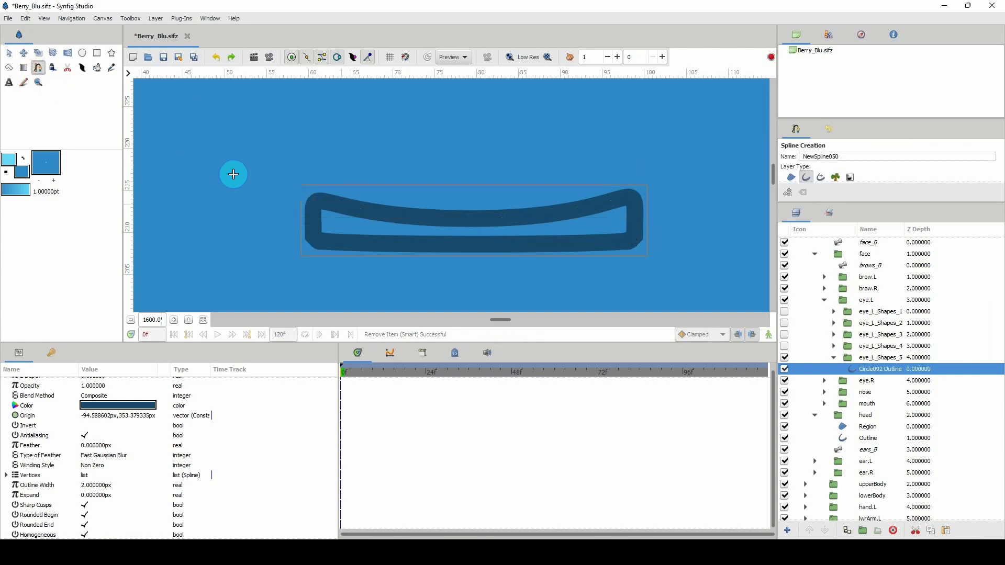
left_click(310, 220)
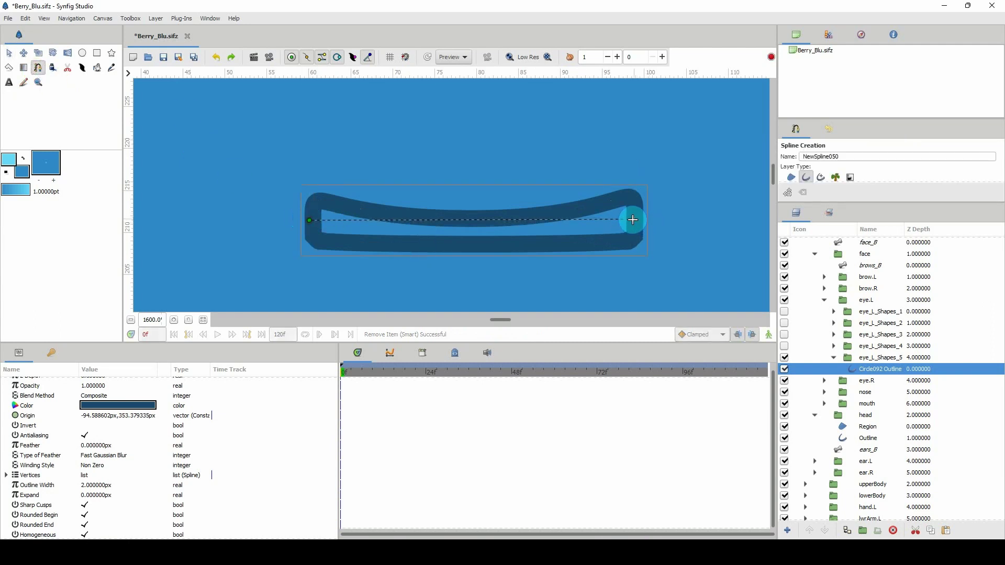
left_click_drag(636, 220, 752, 173)
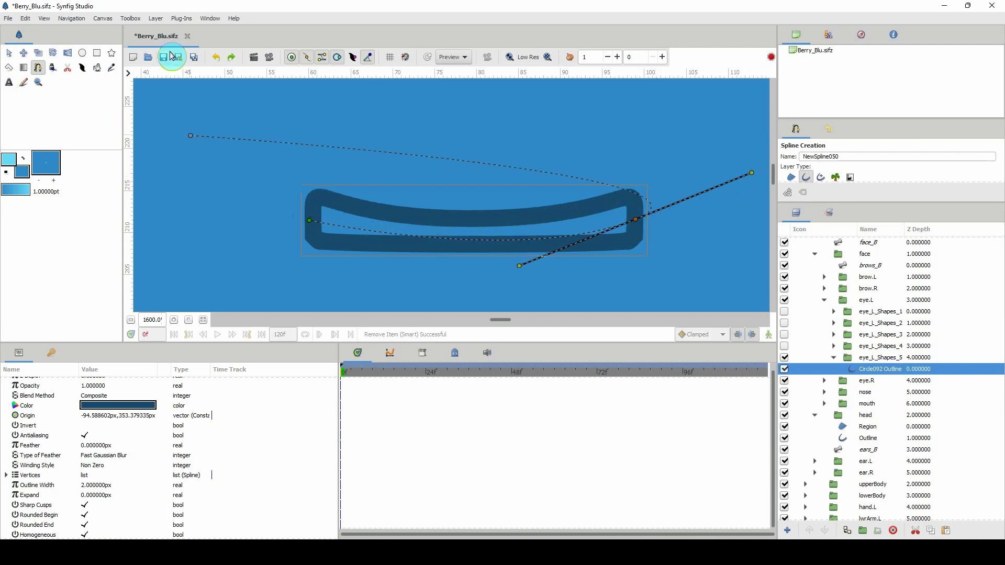
left_click(231, 58)
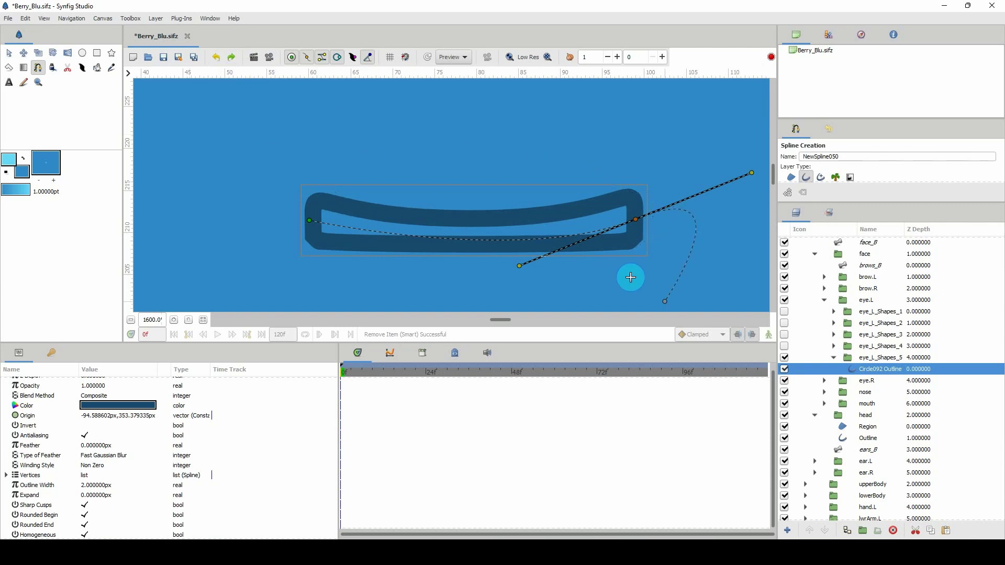
left_click(788, 193)
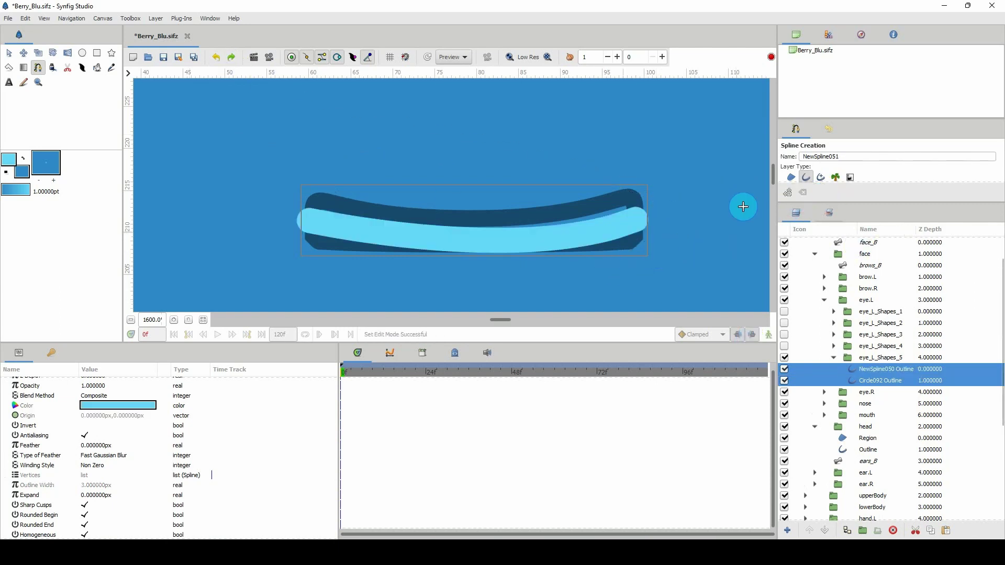
key("ctrl+z")
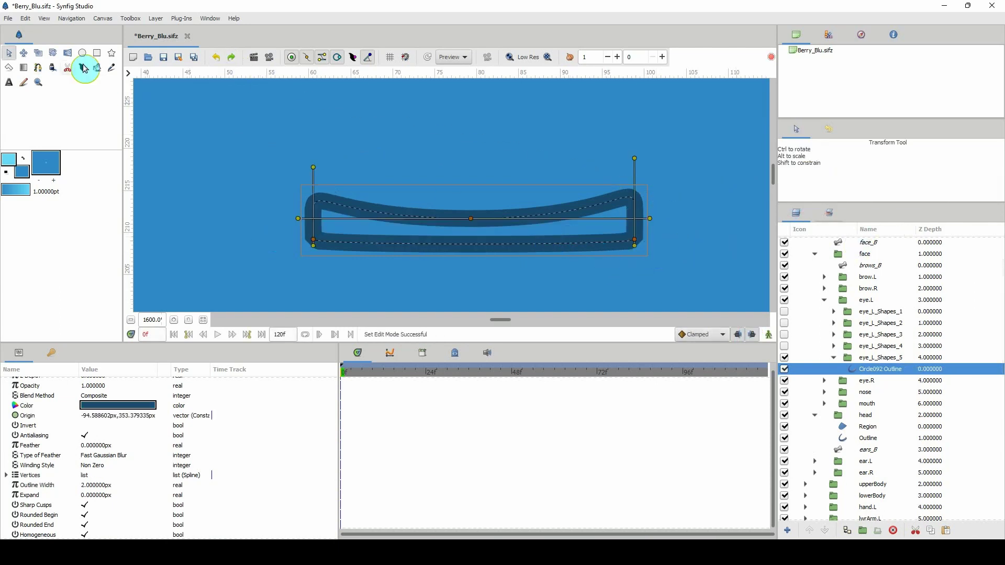
Draw a straight two-point outline spline across the full width of the flattened eye in eye_L_Shapes_5
left_click(38, 67)
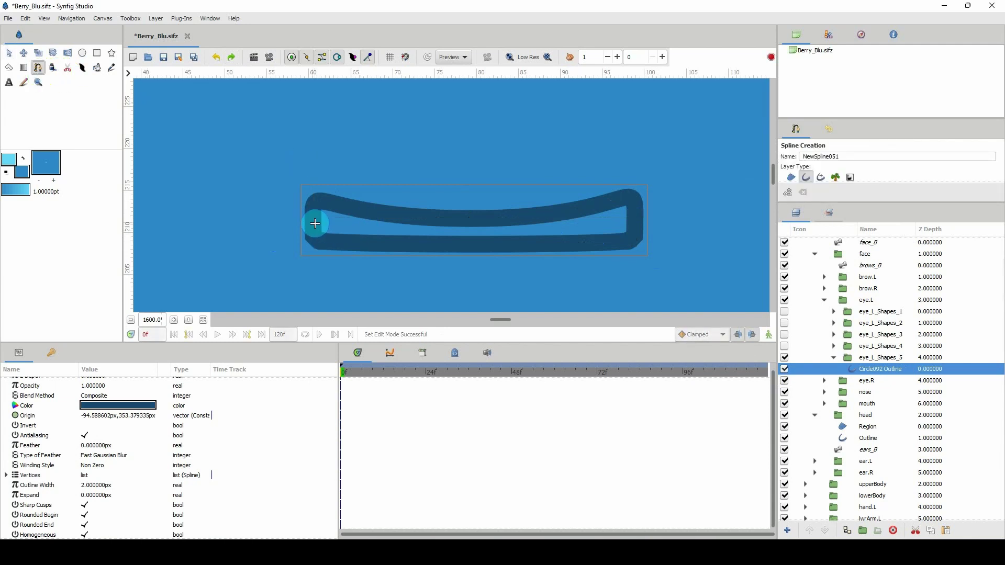
left_click(314, 223)
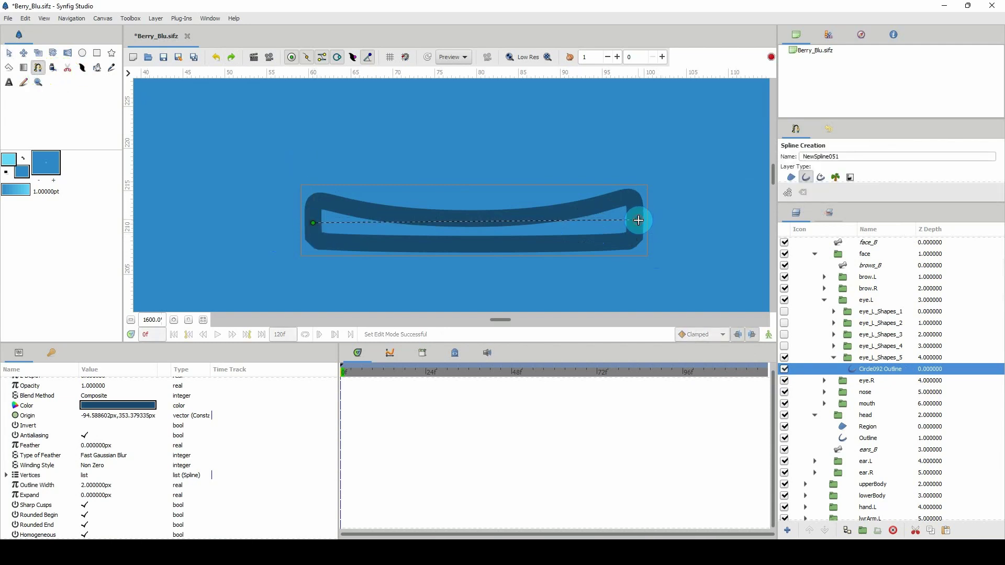
left_click(642, 218)
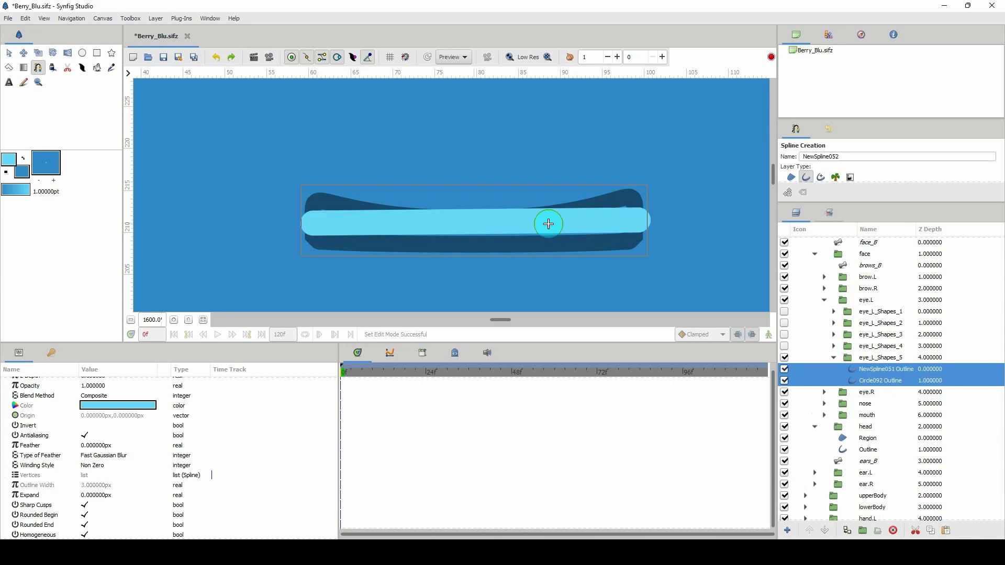
Insert a shape-preserving vertex midway along the new spline and lower it slightly into a shallow downward curve
left_click(867, 371)
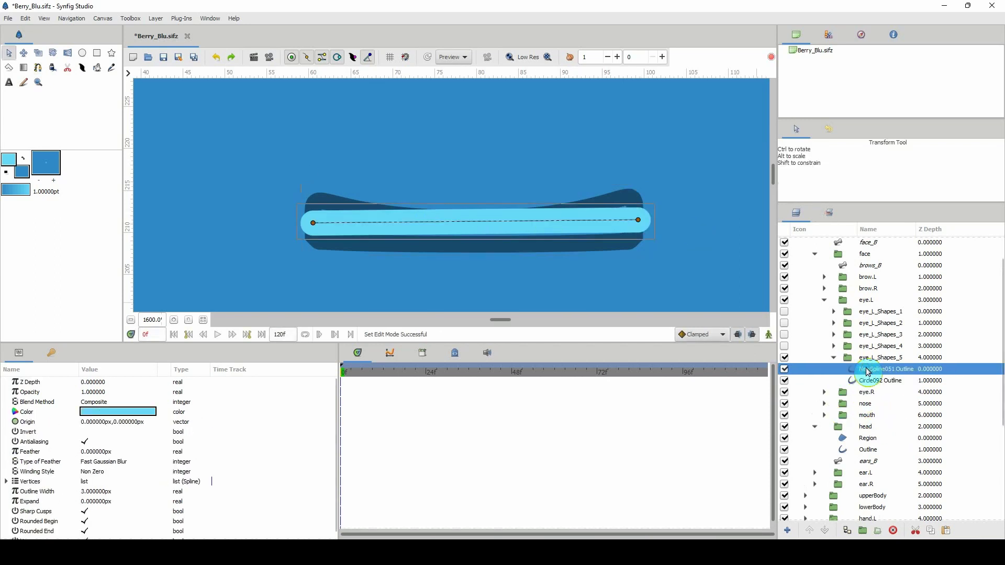
right_click(475, 224)
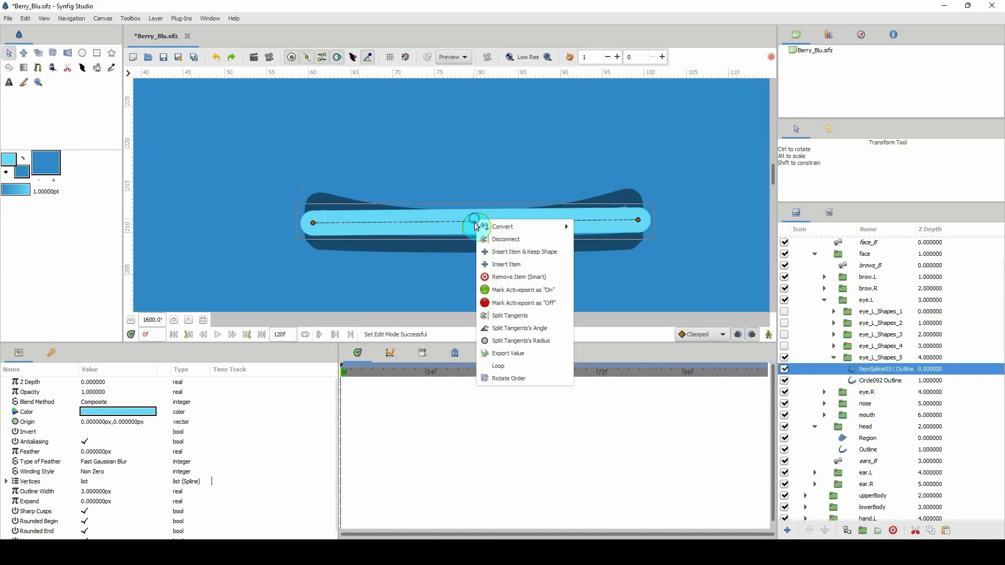
left_click(515, 253)
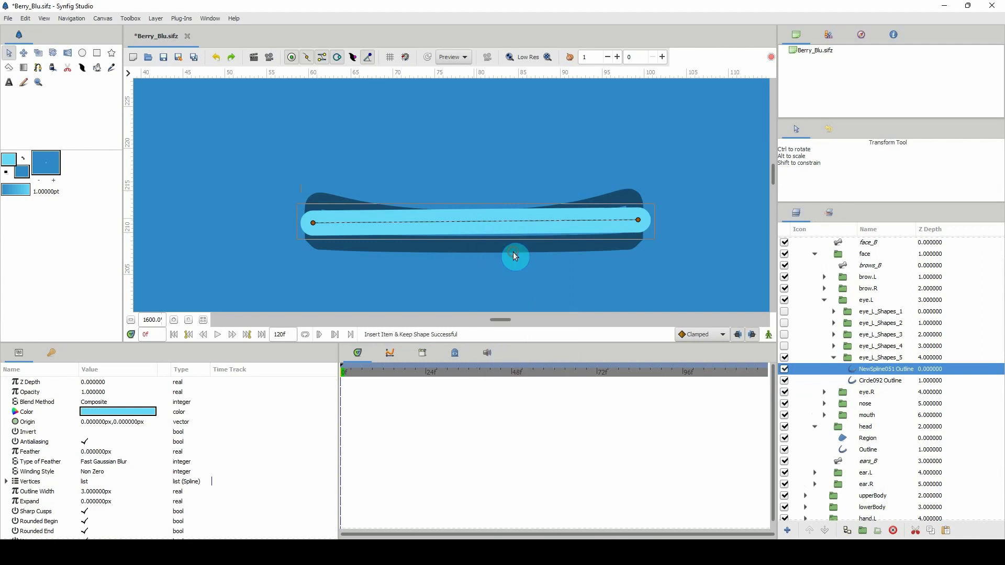
left_click_drag(475, 222, 477, 233)
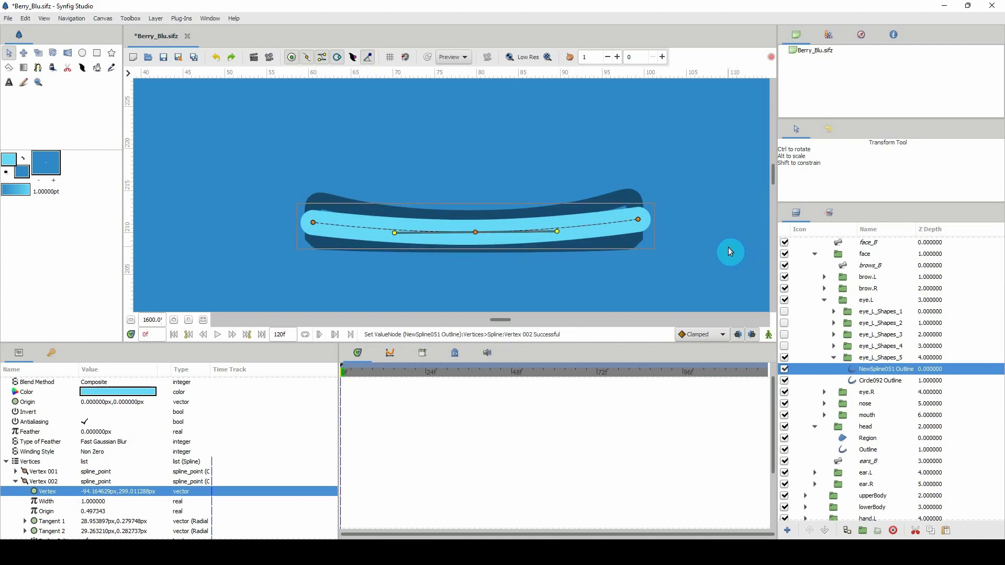
Nudge both end vertices of the new spline slightly inward to fit the width of the Circle092 Outline beneath
left_click_drag(638, 218, 636, 218)
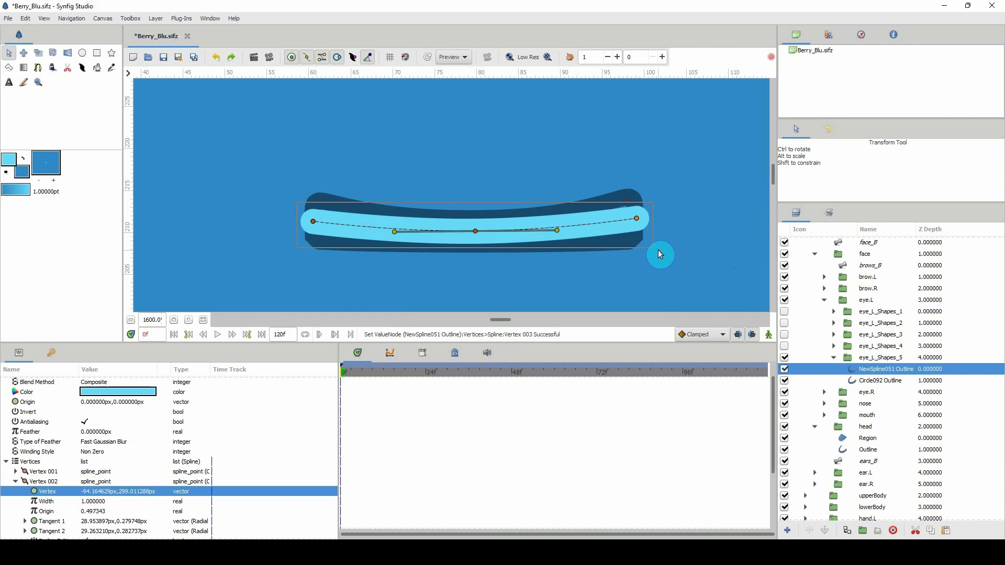
left_click_drag(303, 207, 351, 246)
key("Right")
key("Right")
key("Right")
key("Right")
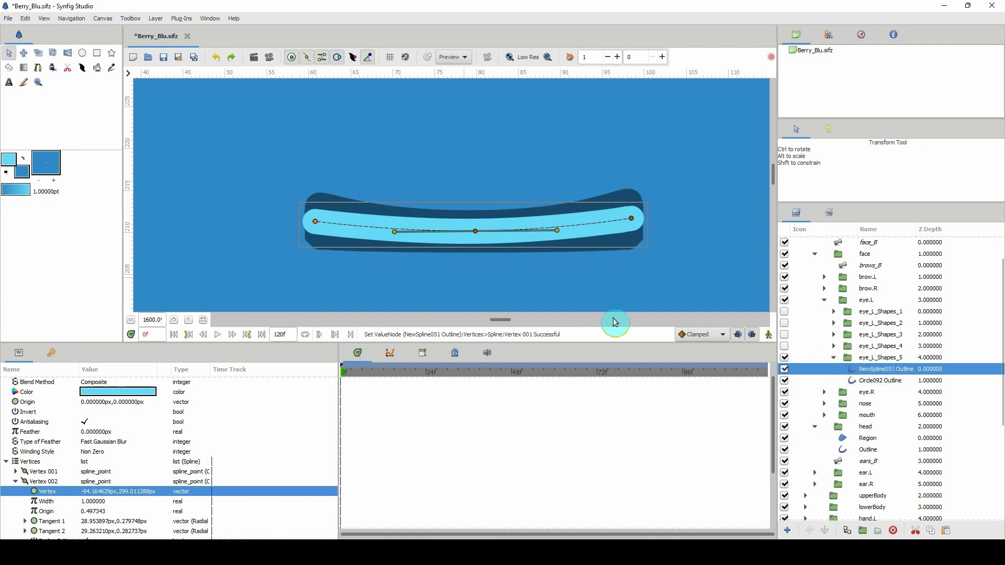
Recolor the new spline with the dark blue sampled from the Circle092 Outline, and delete the Circle092 Outline from eye_L_Shapes_5
left_click(826, 380)
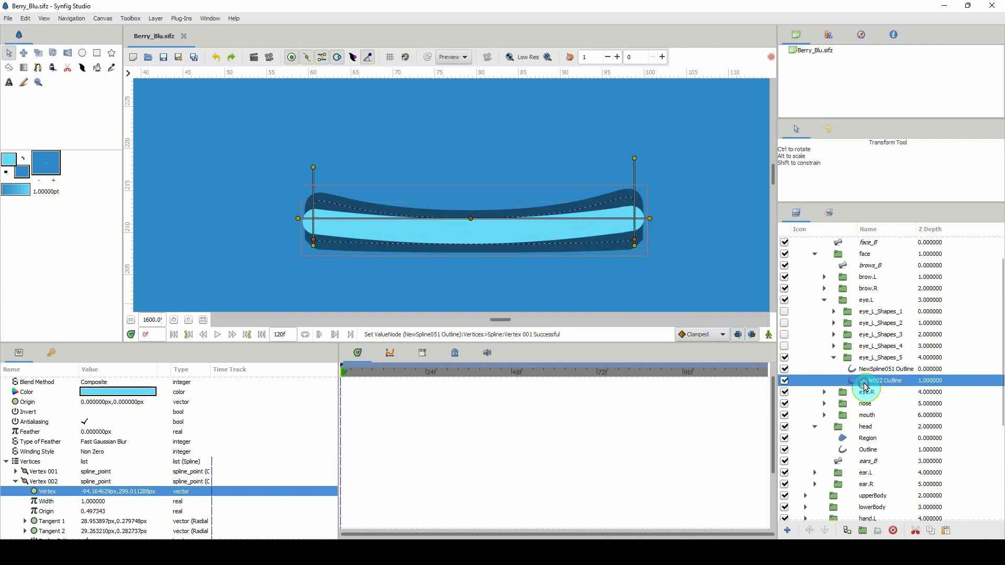
left_click(864, 369)
double_click(111, 406)
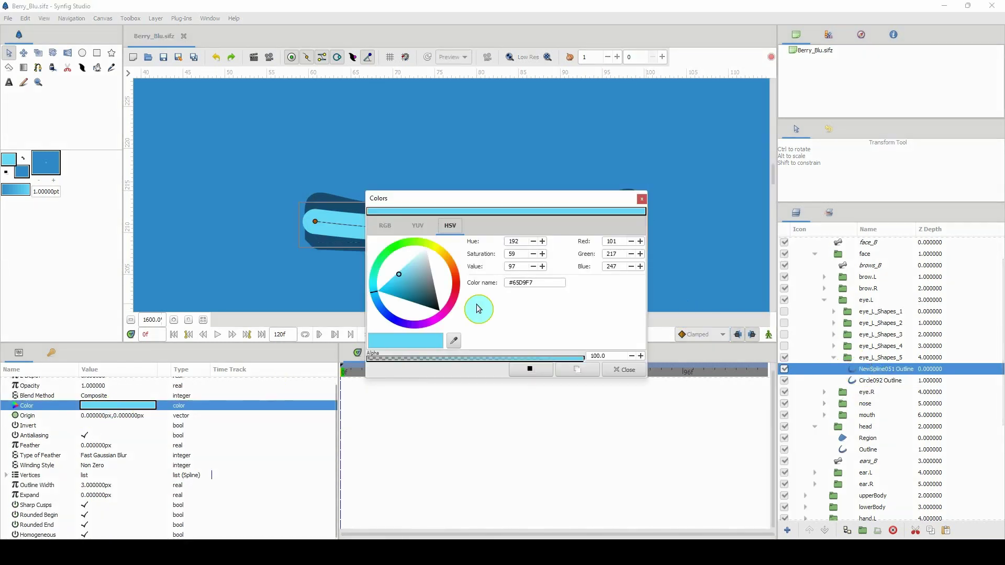
left_click_drag(433, 197, 640, 184)
left_click(661, 331)
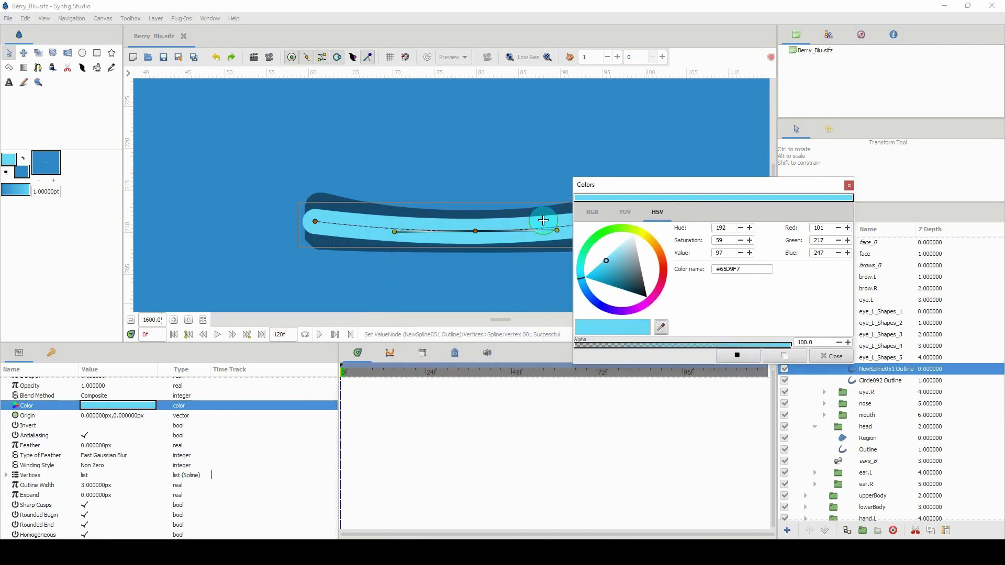
left_click(540, 213)
left_click(831, 357)
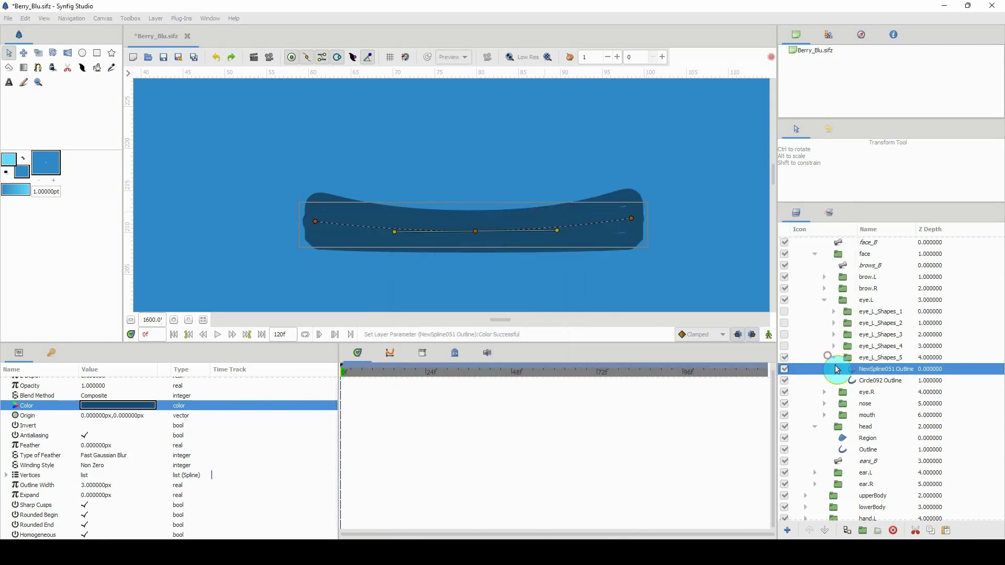
left_click(876, 382)
key("Delete")
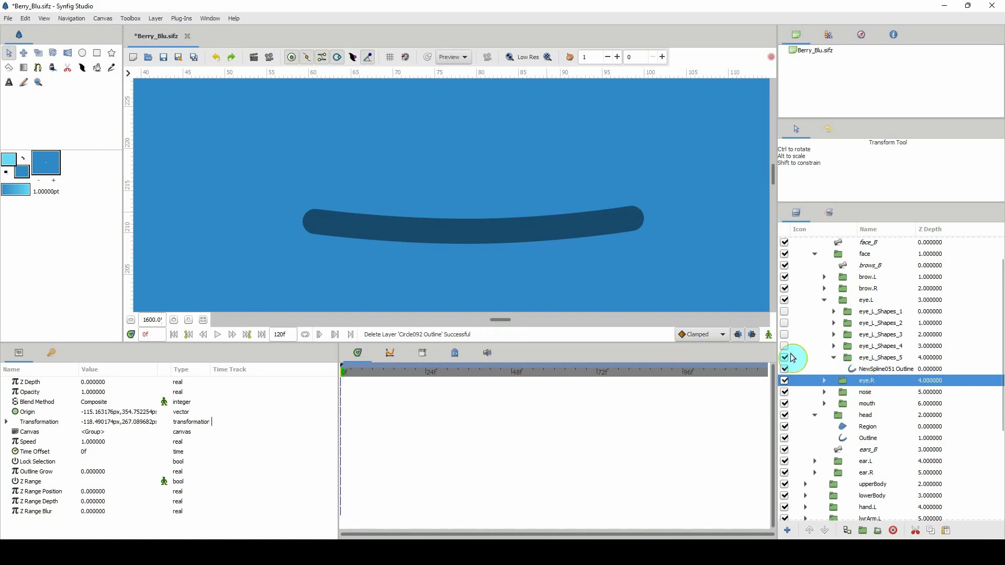
Set the width of Vertex 003, at the right end of the closed-eye spline, to 0.5
left_click(872, 369)
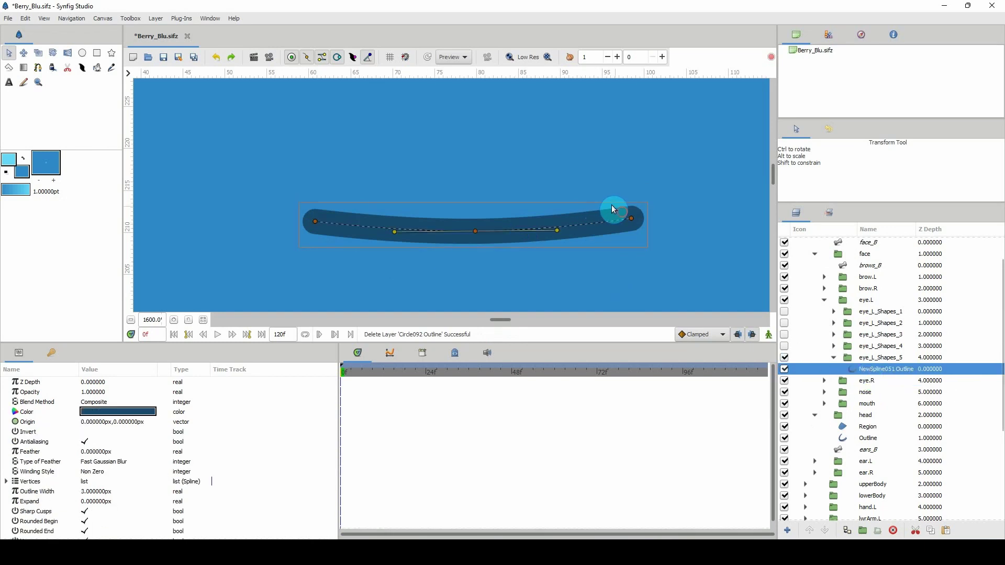
left_click(632, 219)
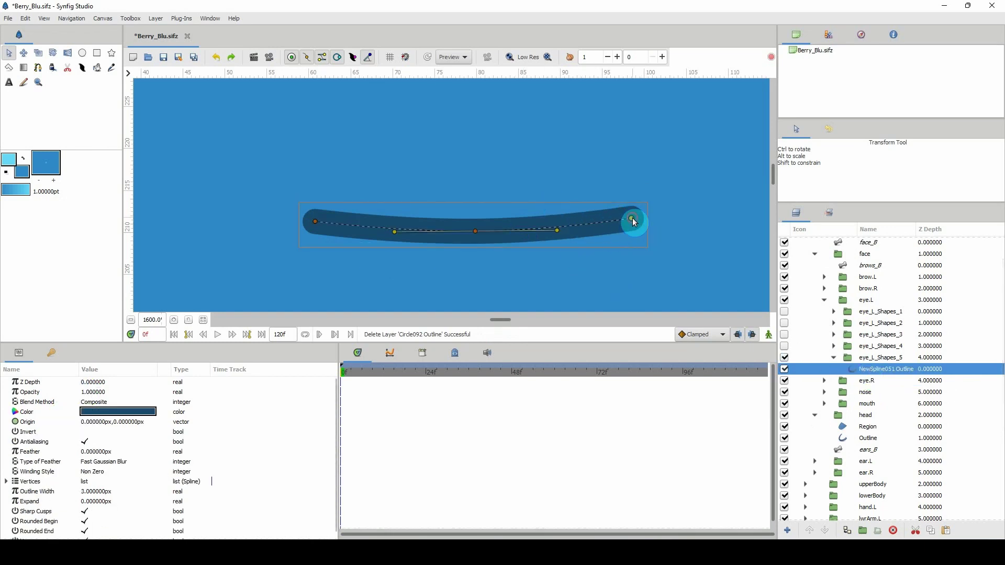
scroll(105, 460, "down", 1)
double_click(90, 479)
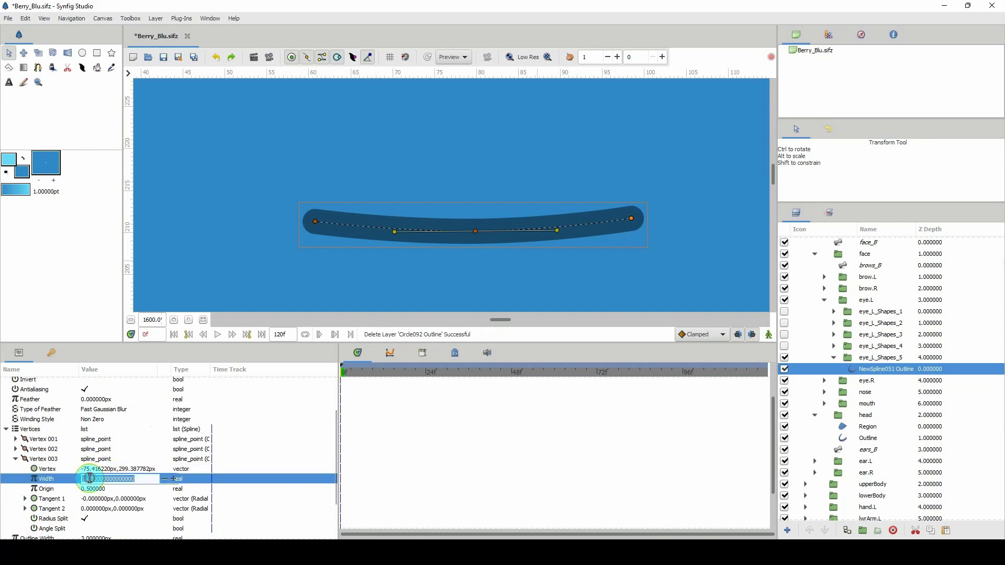
key("Return")
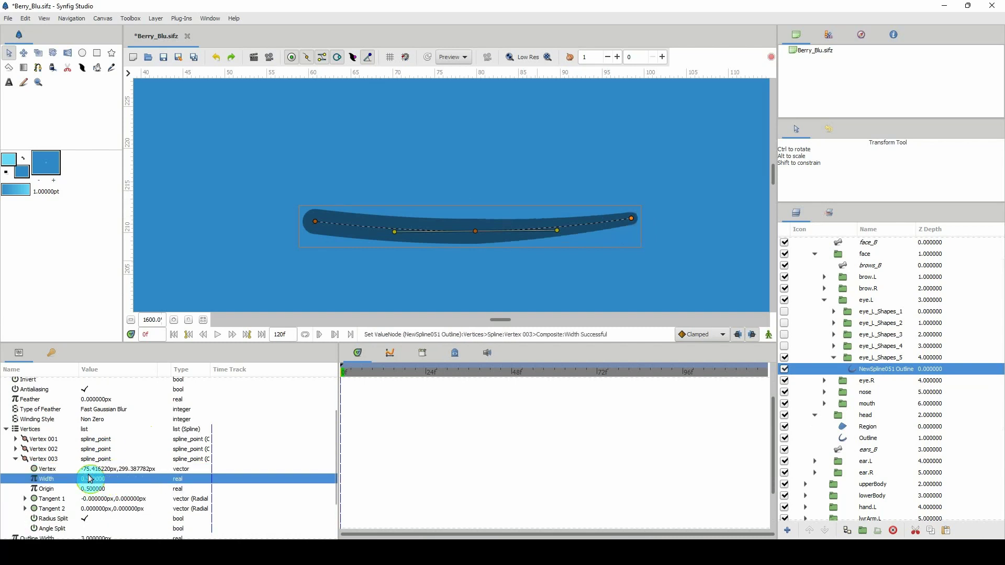
Set the width of Vertex 001, at the left end of the closed-eye spline, to 0.5
left_click_drag(251, 201, 335, 243)
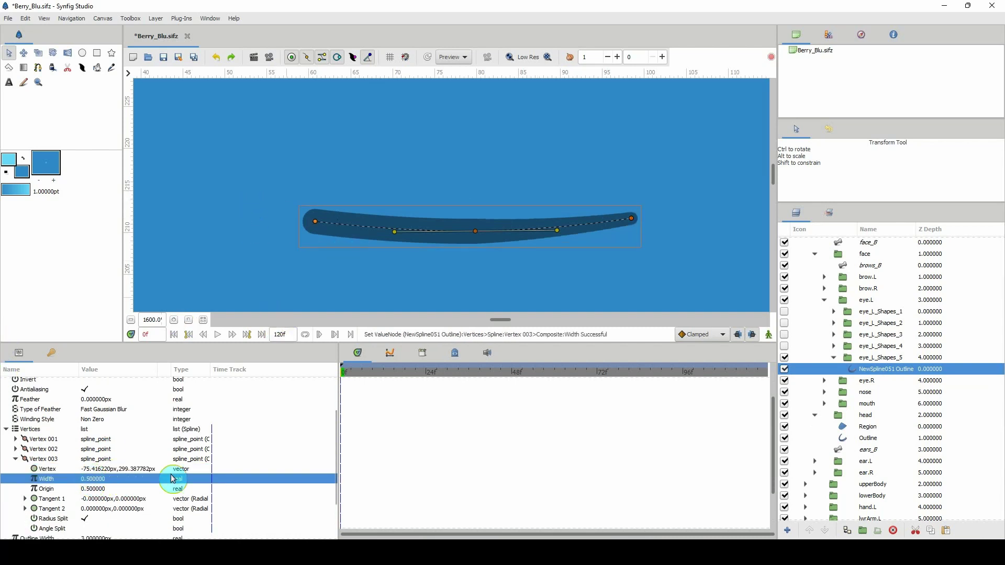
left_click(316, 226)
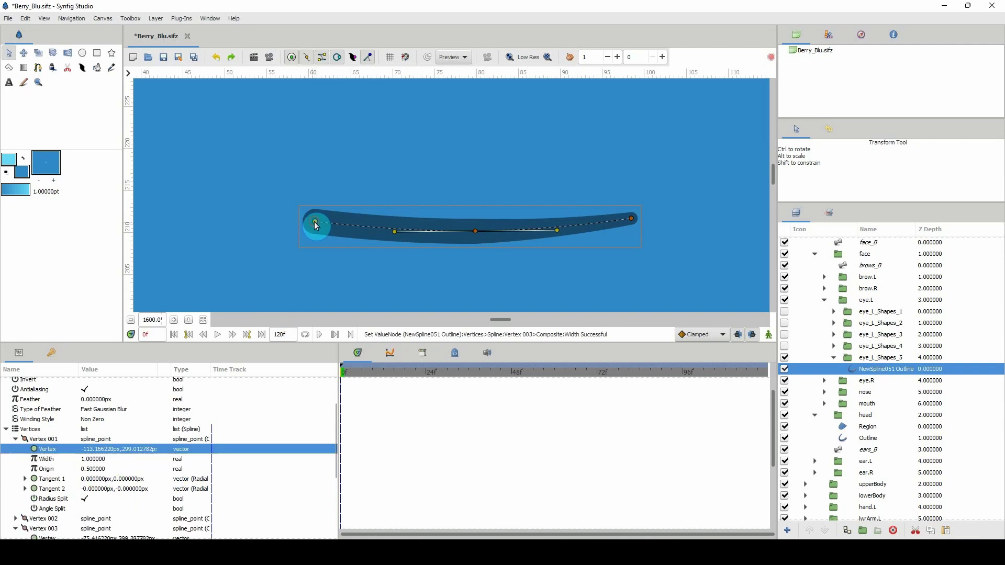
double_click(87, 459)
type("0")
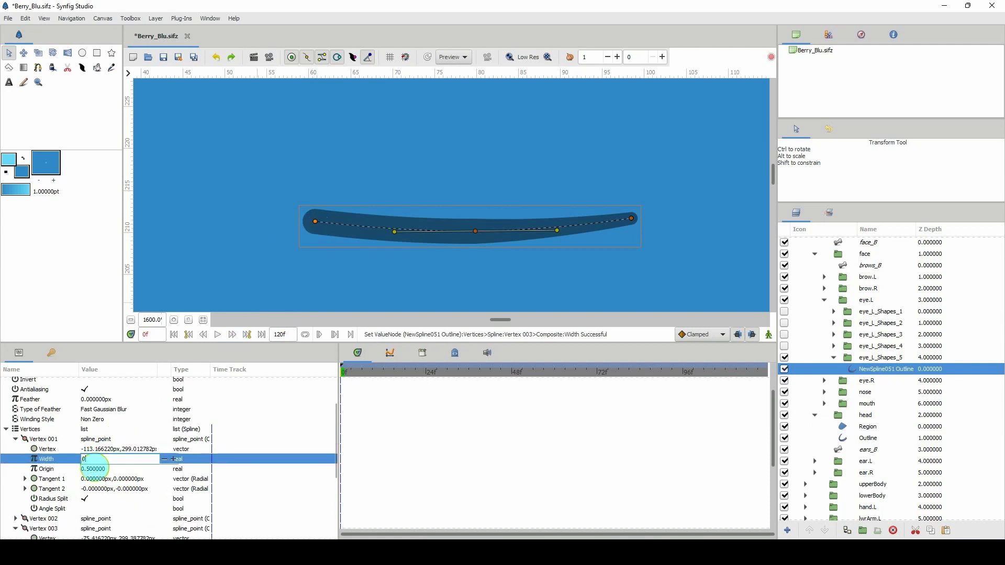
type(".5")
key("Return")
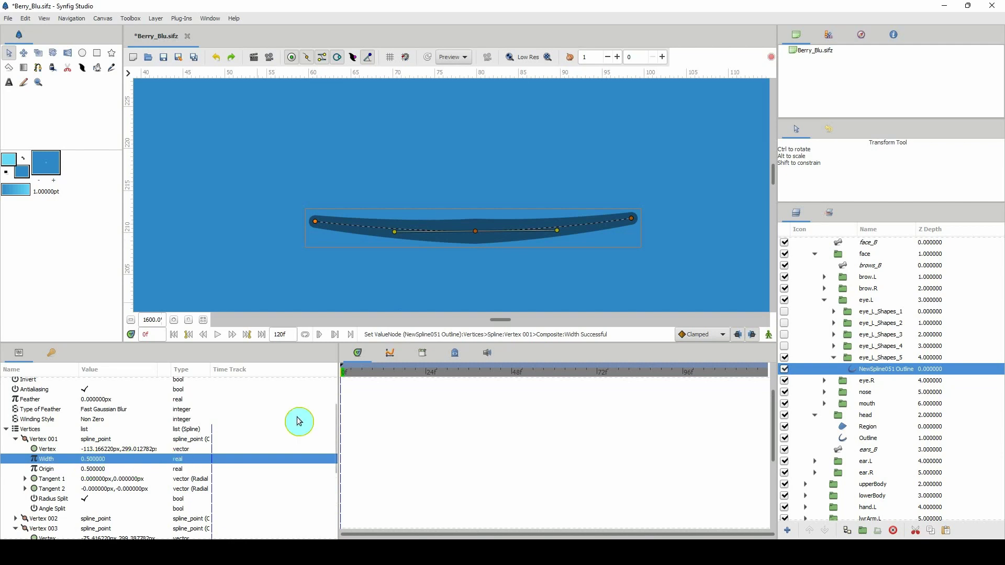
Turn the visibility of eye_L_Shapes_1 through eye_L_Shapes_4 back on in the eye.L group
left_click(481, 234)
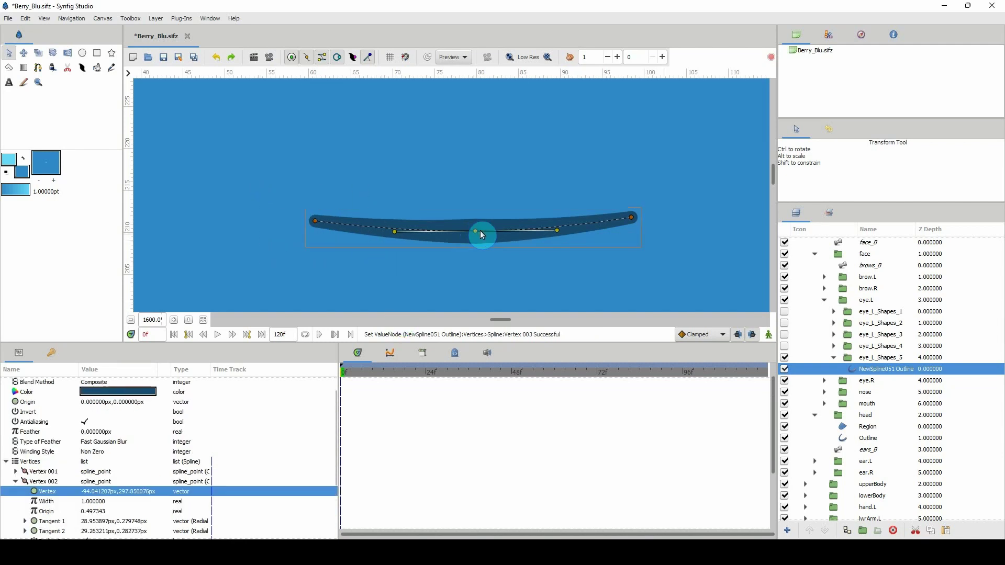
left_click(834, 357)
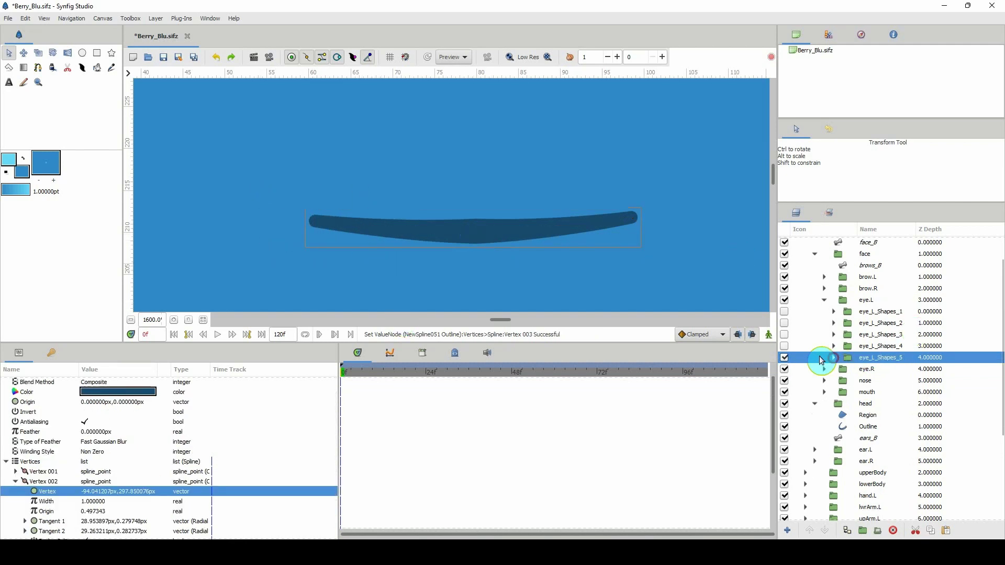
scroll(149, 319, "down", 11)
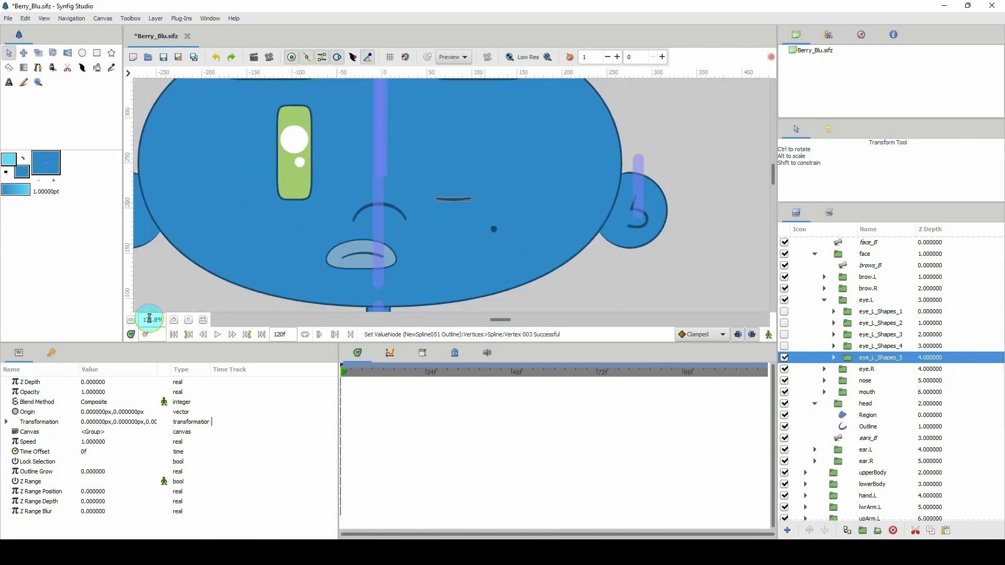
scroll(276, 215, "down", 1)
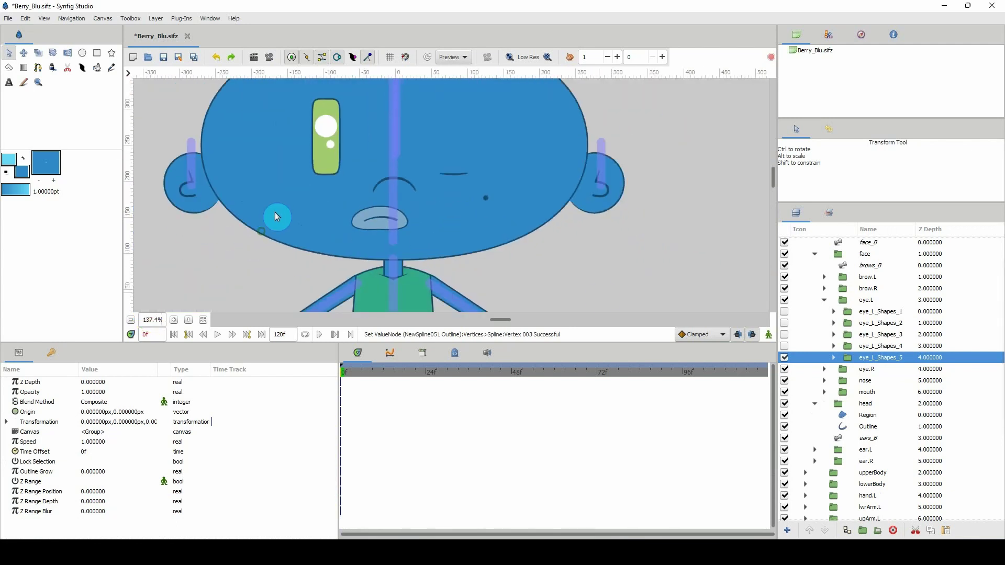
left_click(784, 346)
left_click(784, 334)
left_click(784, 323)
left_click(784, 312)
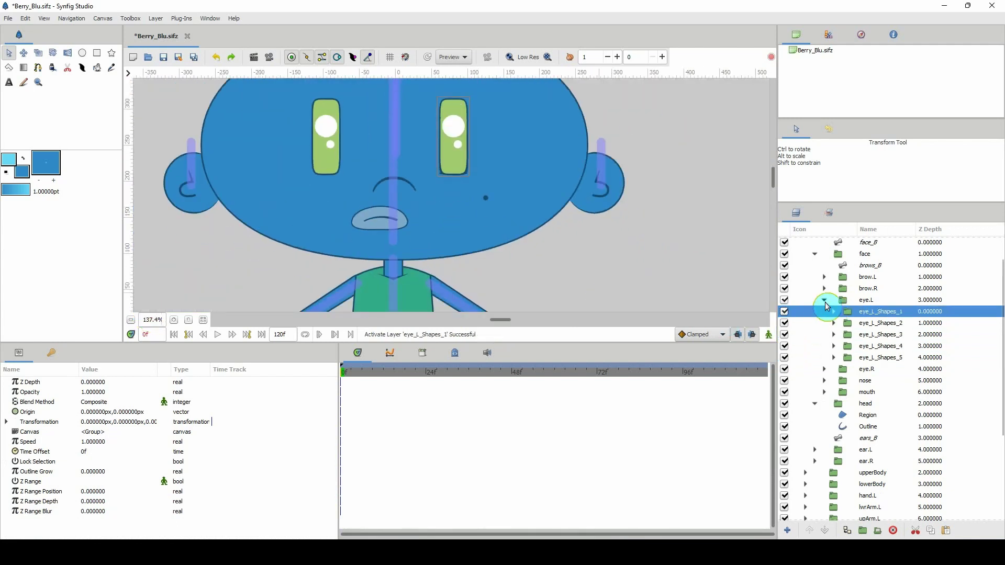
Enable Z Range on the eye.L group and set its Z Range Position to 1
left_click(824, 300)
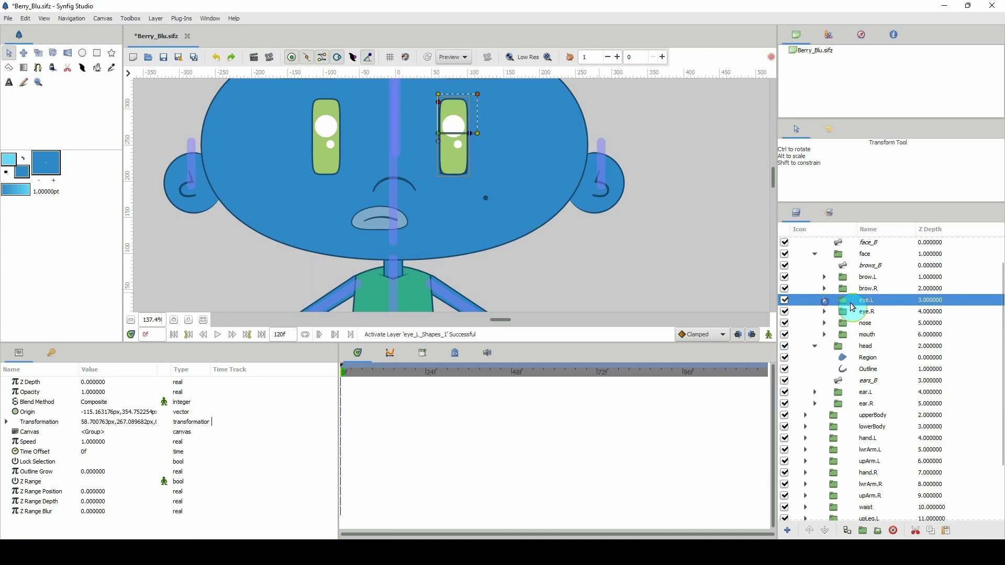
left_click(88, 482)
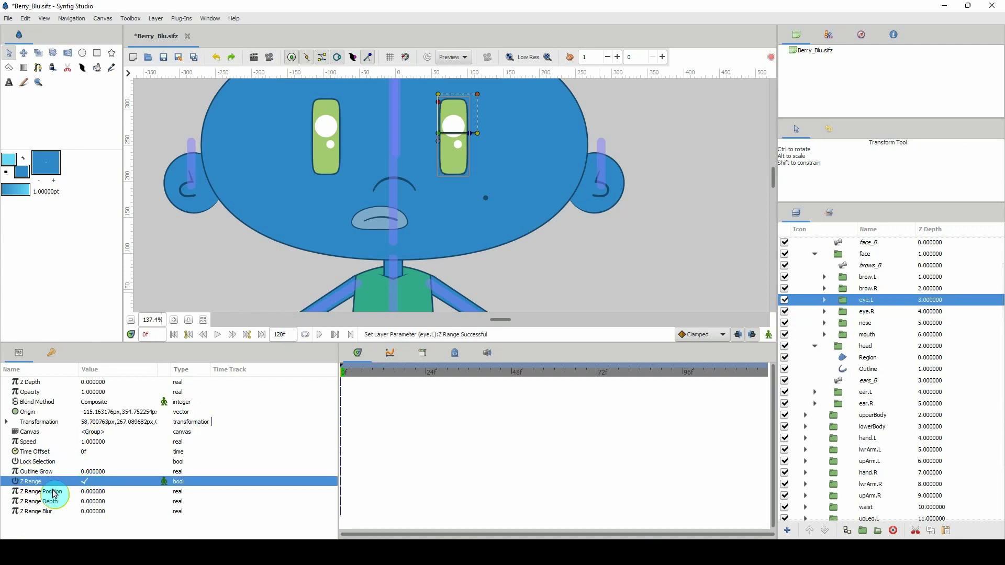
left_click(86, 492)
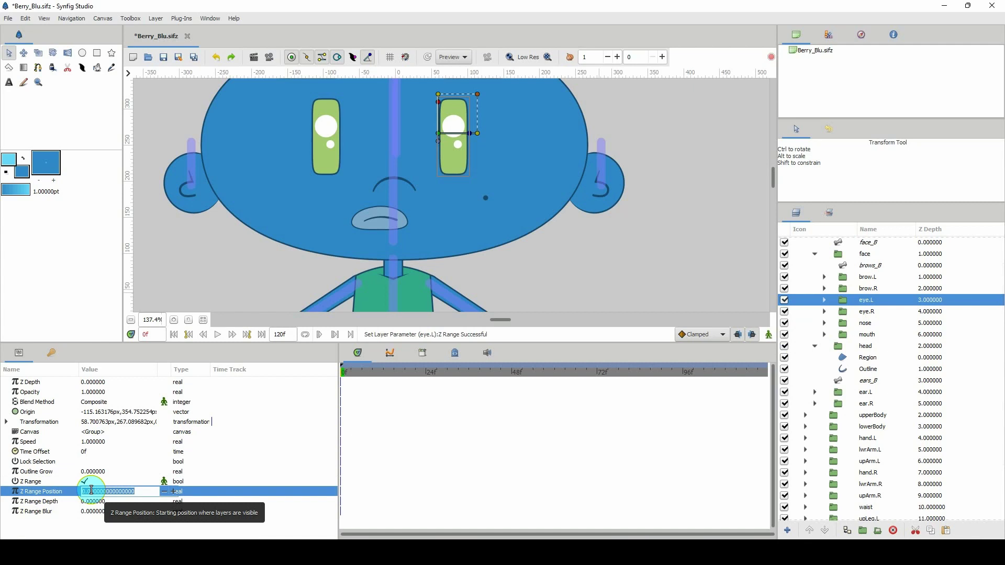
type("1")
key("Return")
Test further eye.L shapes by setting Z Range Position to 3, and finish on 4 for the closed eye
left_click(91, 491)
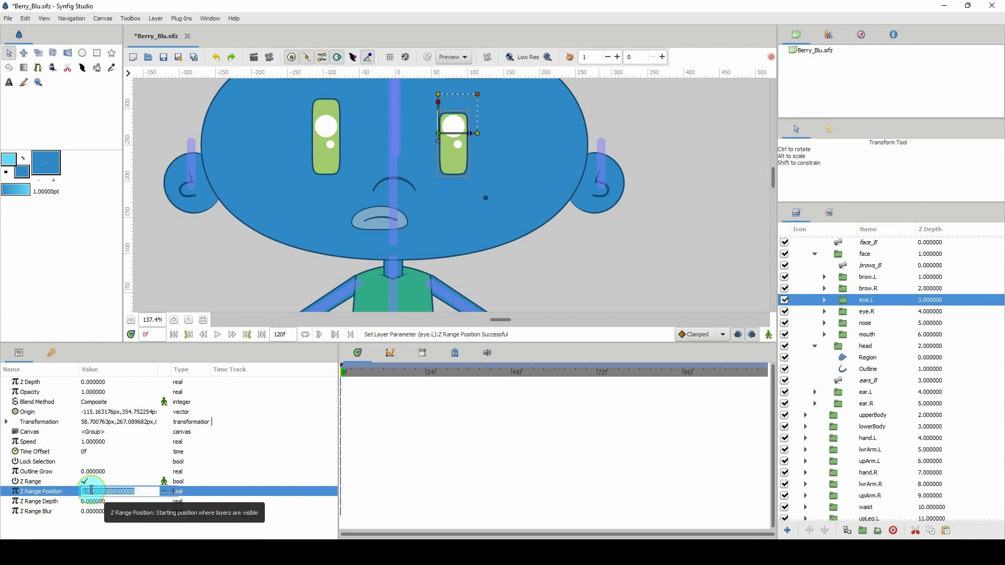
type("3")
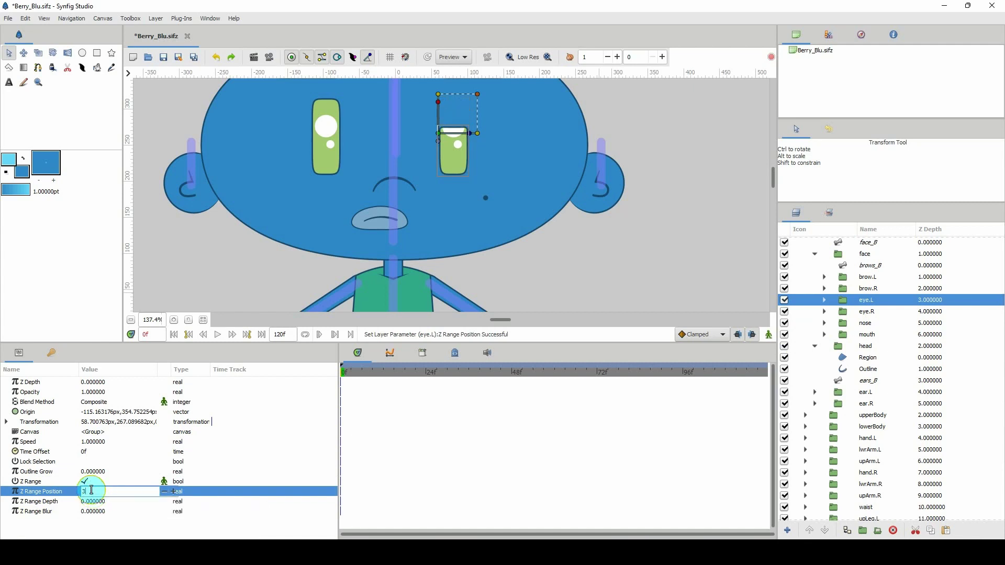
key("Return")
left_click(91, 490)
type("4")
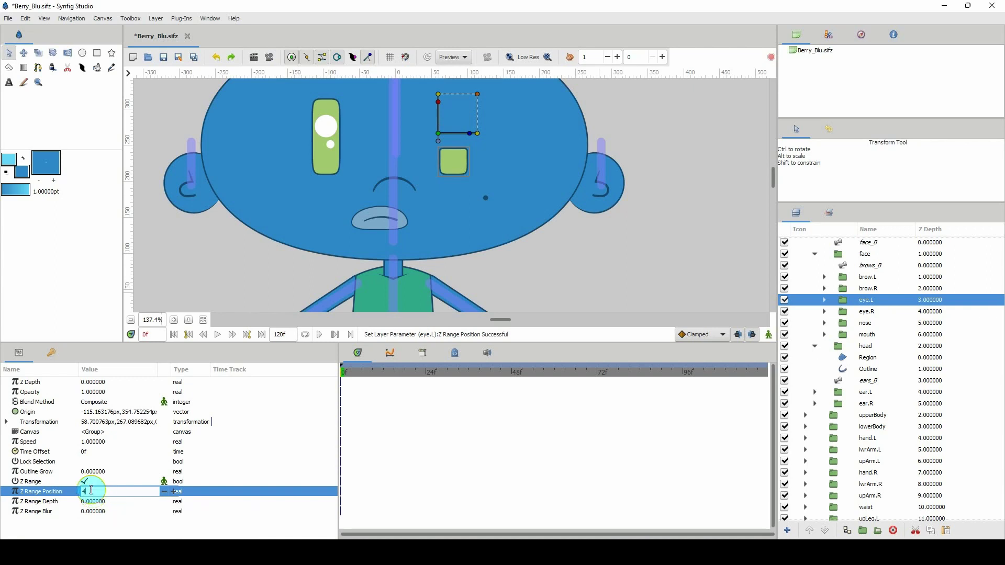
key("Return")
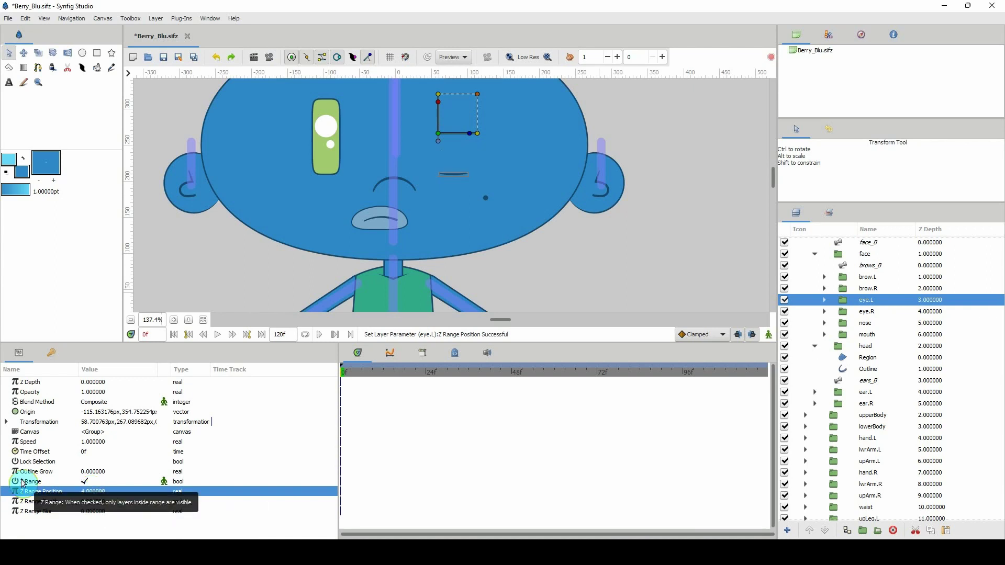
Set the width of Vertex 002, the middle point of the closed-eye spline in eye_L_Shapes_5, to 2
scroll(417, 217, "up", 2)
scroll(465, 208, "up", 1)
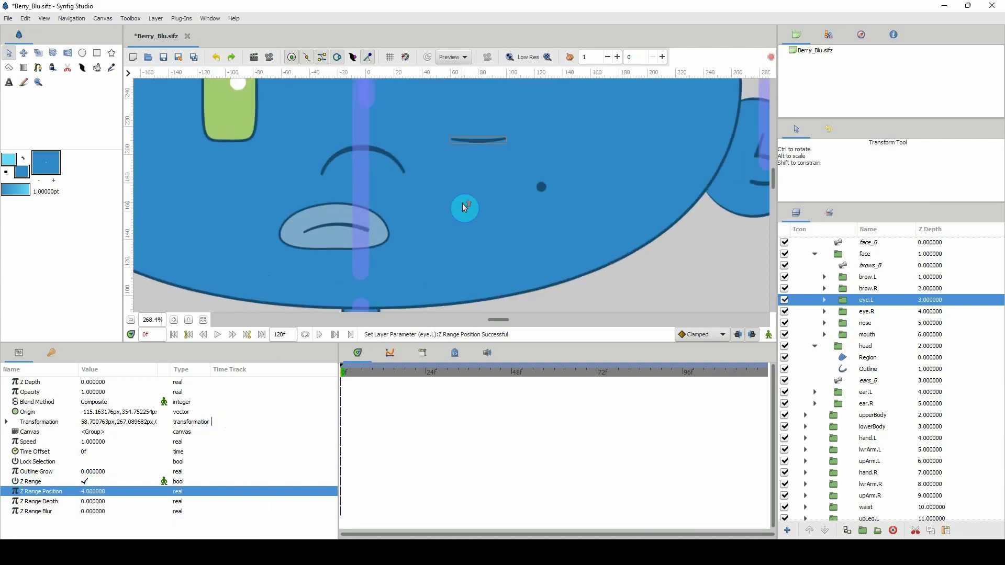
left_click_drag(465, 208, 471, 248)
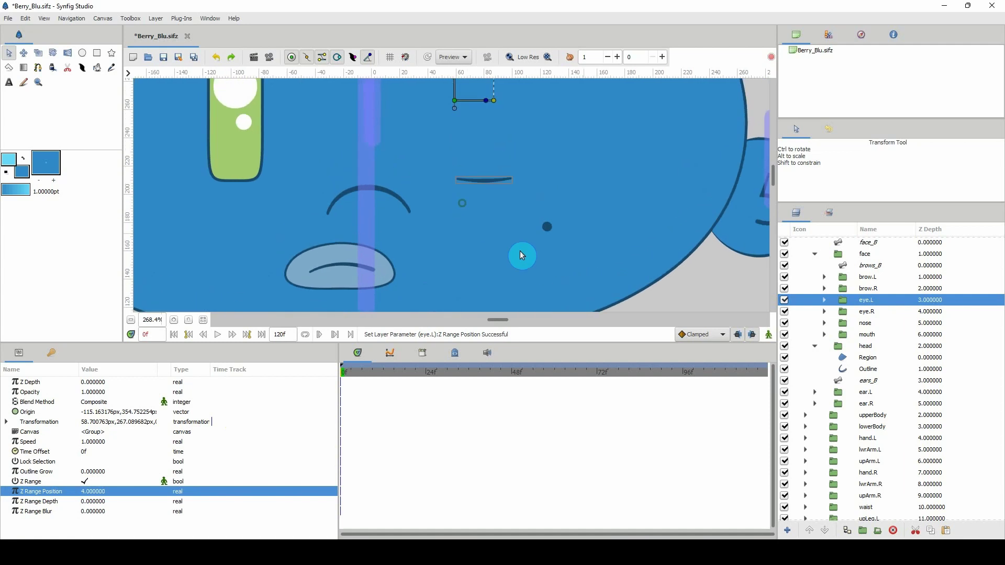
left_click(825, 300)
left_click(854, 356)
left_click(834, 358)
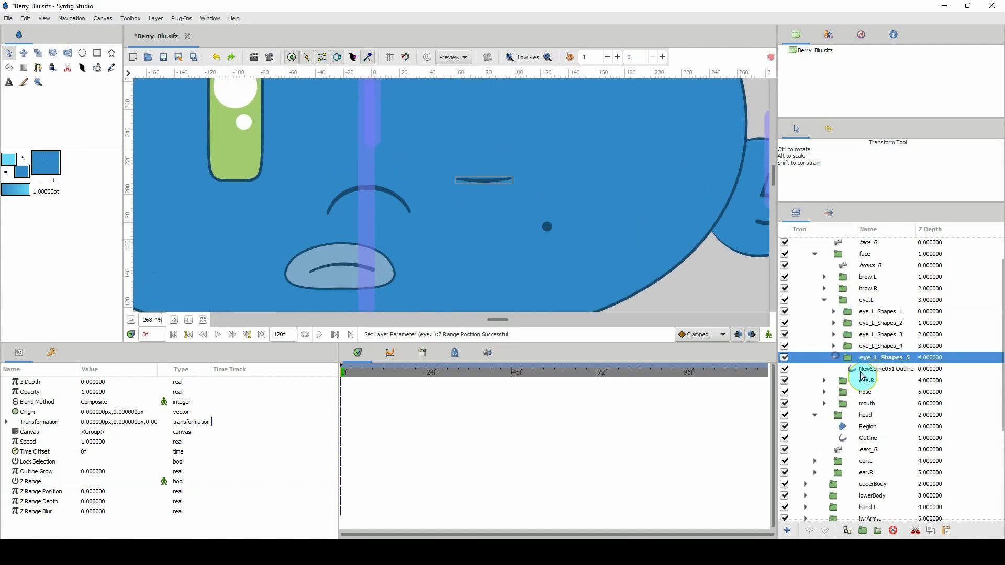
left_click(870, 370)
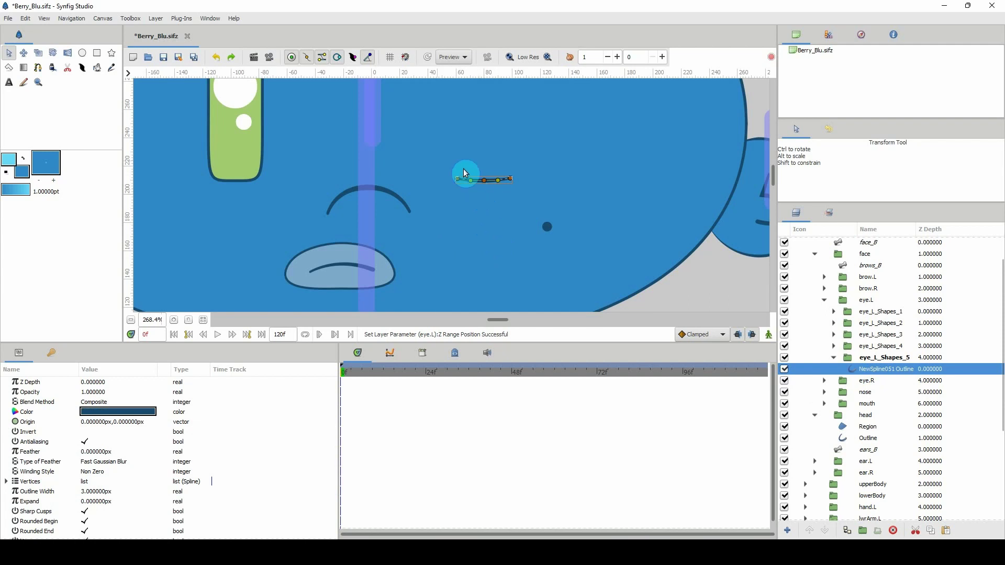
left_click(485, 182)
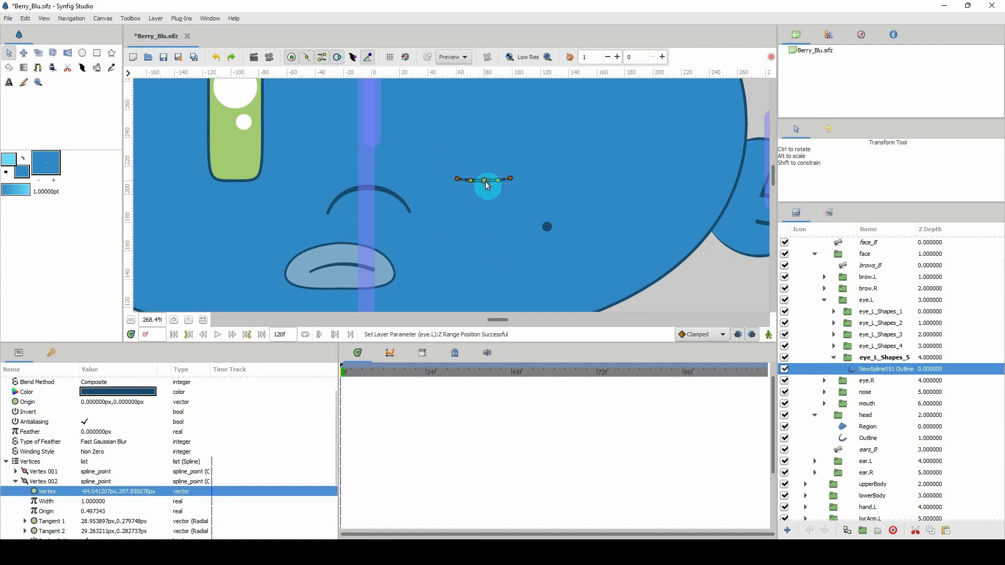
left_click(87, 502)
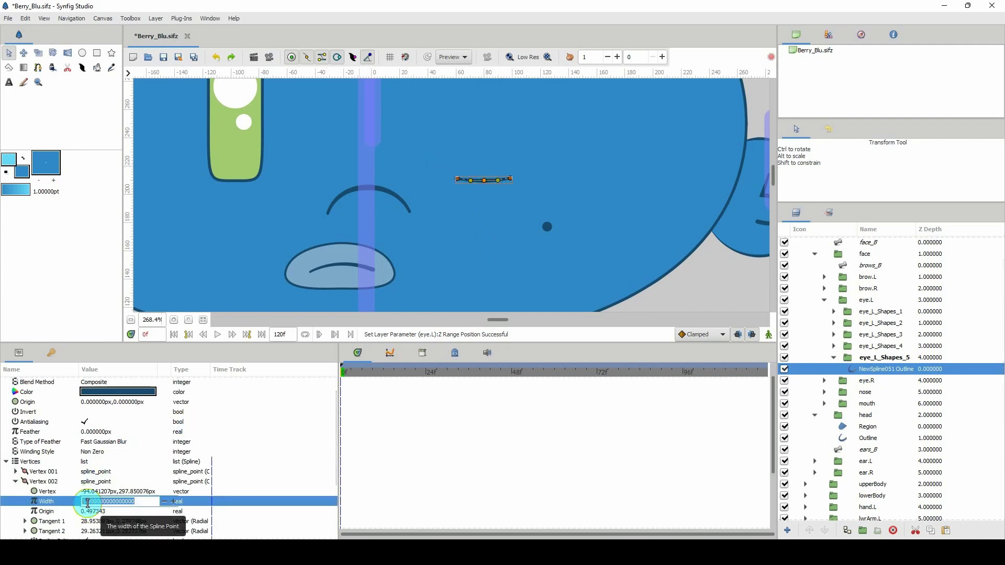
type("2")
key("Return")
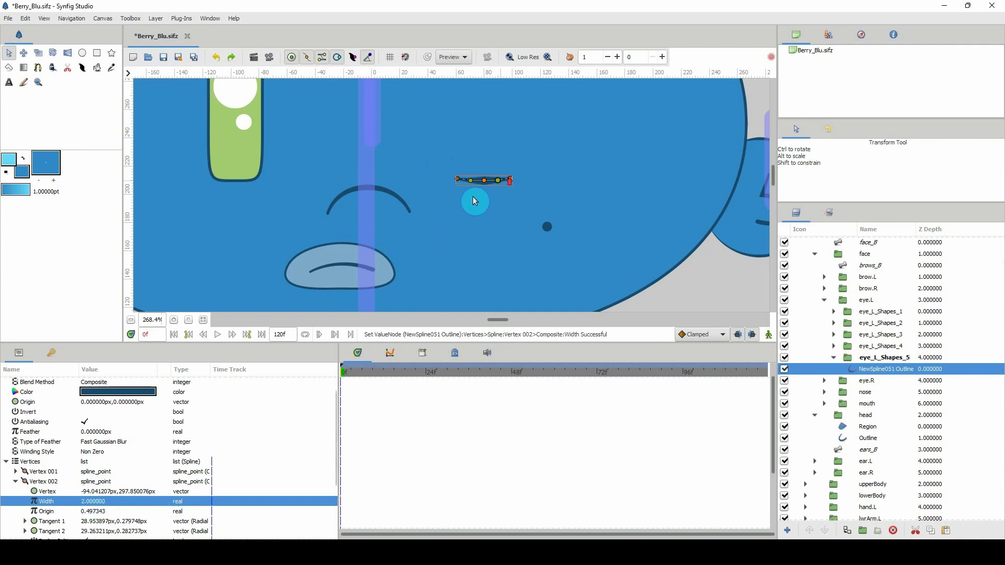
Set the width of Vertex 001, at the left end of the closed-eye spline, to 1
scroll(487, 188, "up", 4)
left_click(391, 178)
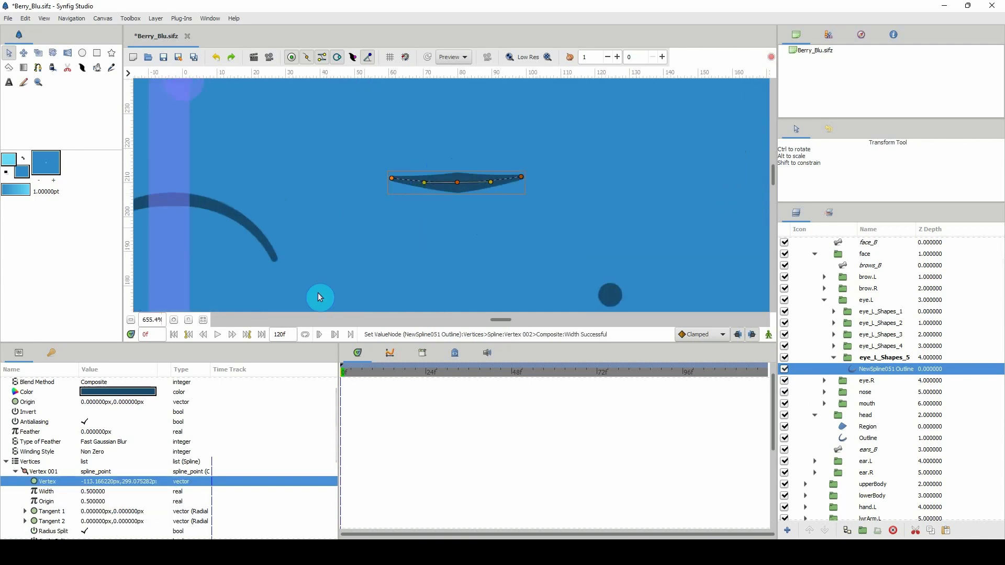
left_click(89, 492)
type("1")
key("Return")
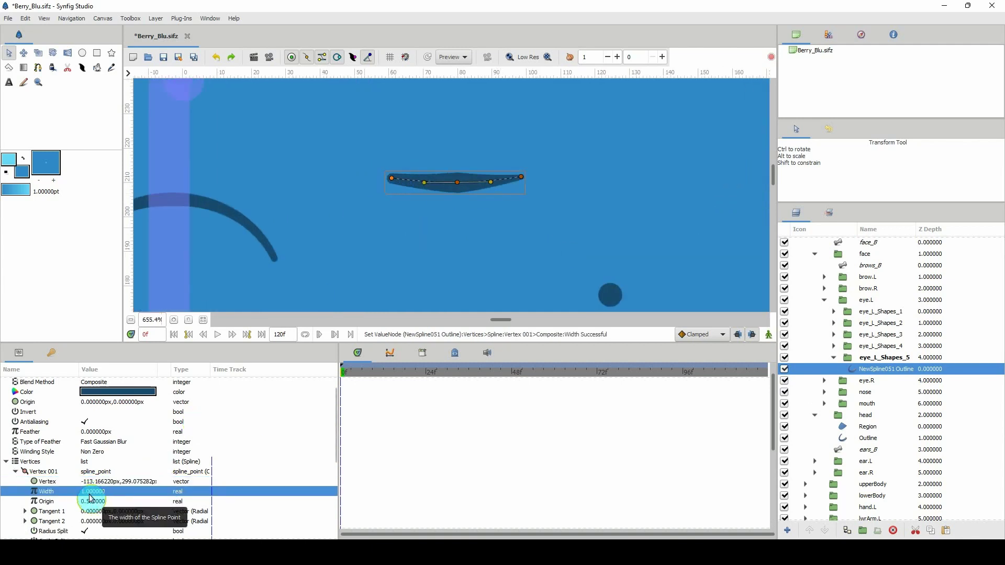
Set the width of Vertex 003, at the right end of the closed-eye spline, to 1
left_click(522, 179)
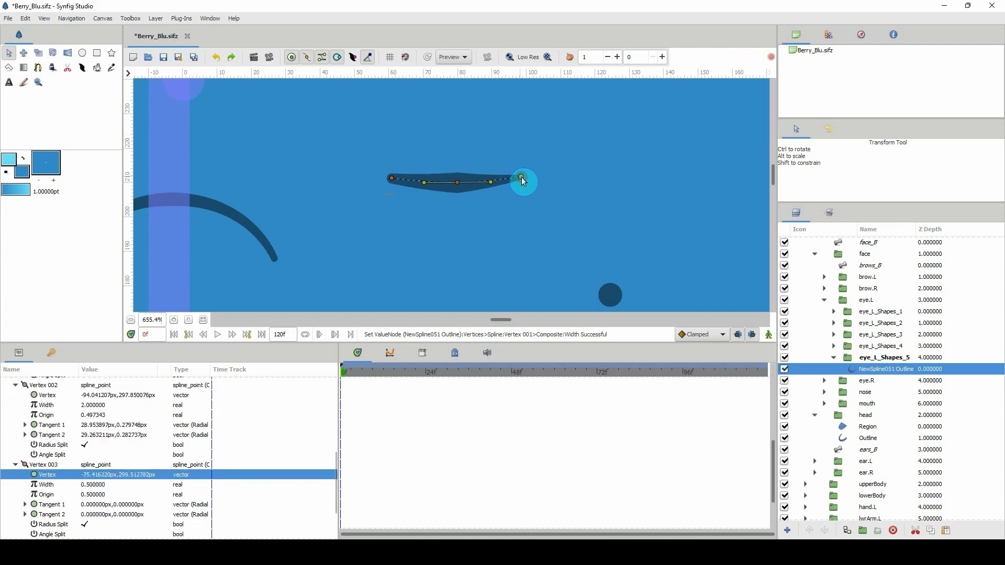
left_click(93, 485)
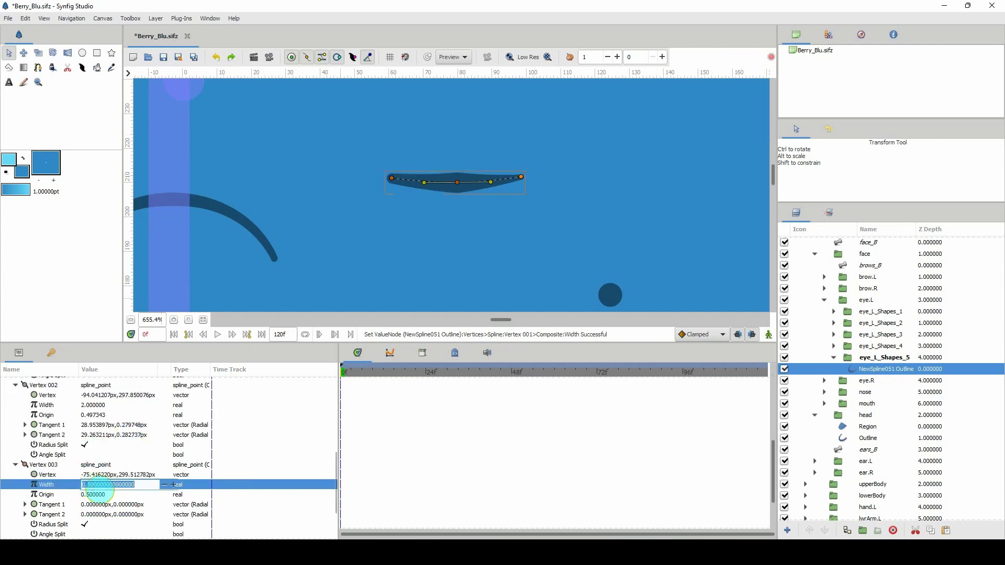
type("1")
key("Return")
scroll(438, 191, "up", 2)
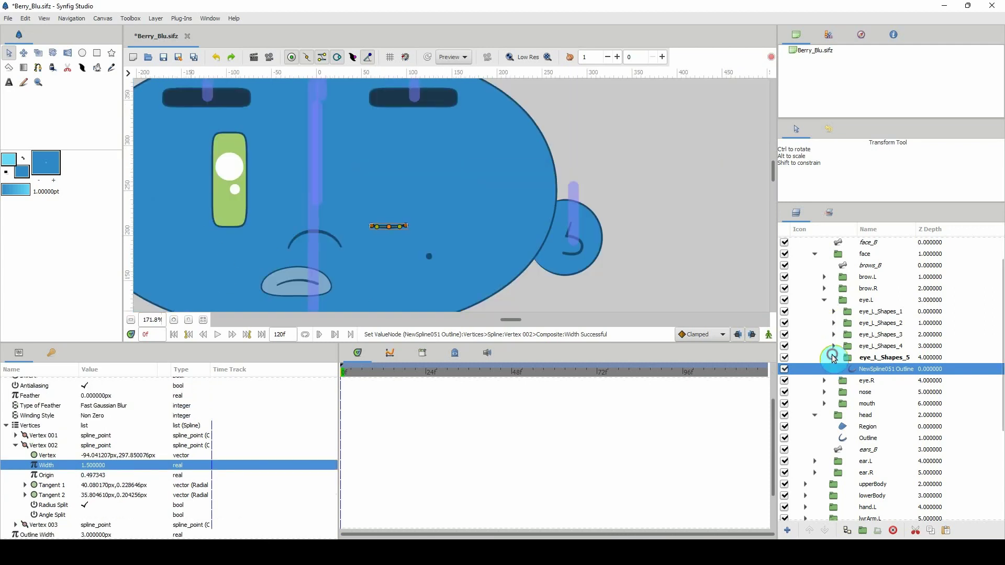
Collapse the eye_L_Shapes_5 and eye.L groups and select the eye.R group
left_click(833, 358)
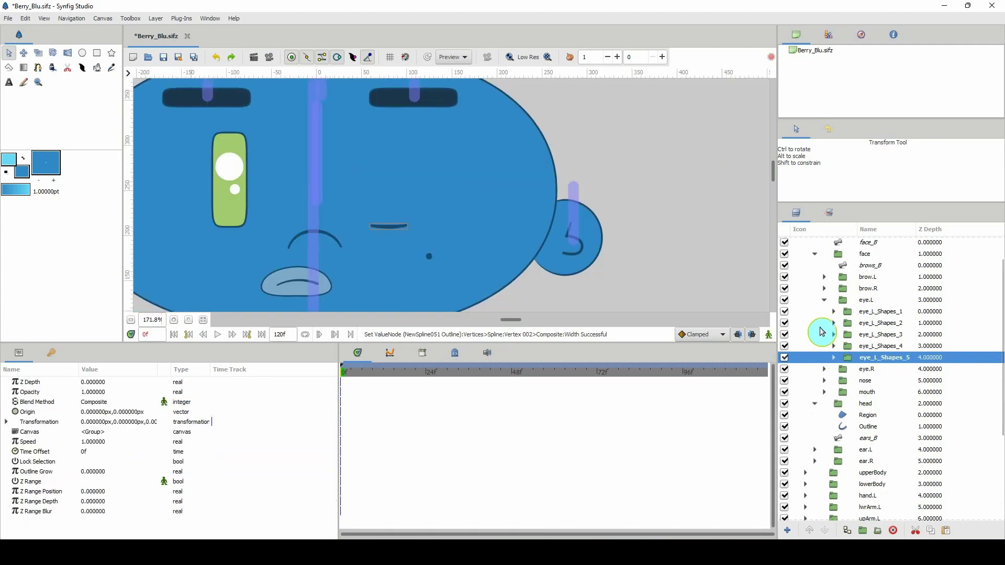
left_click(825, 300)
scroll(341, 255, "down", 2)
left_click_drag(340, 251, 414, 218)
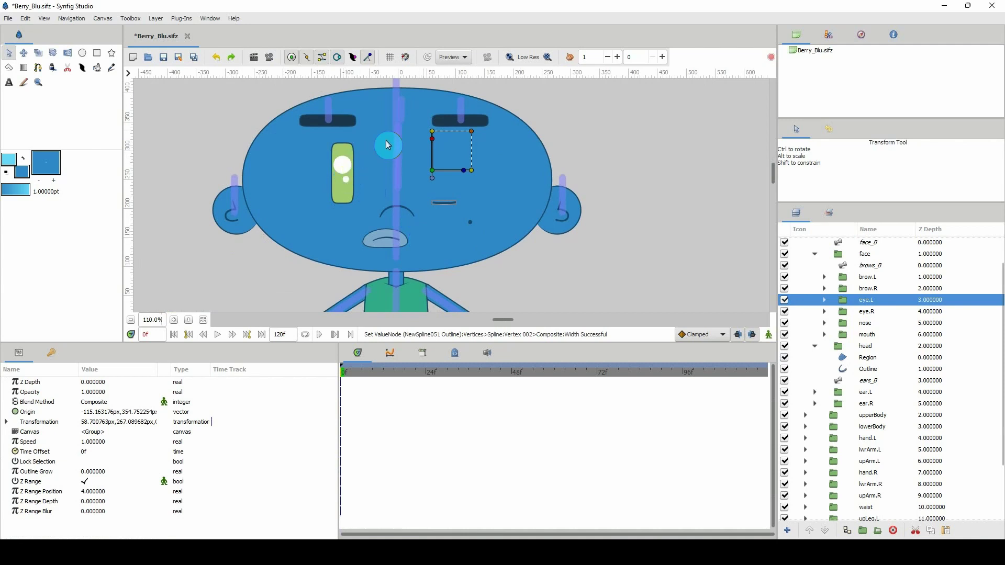
left_click(842, 314)
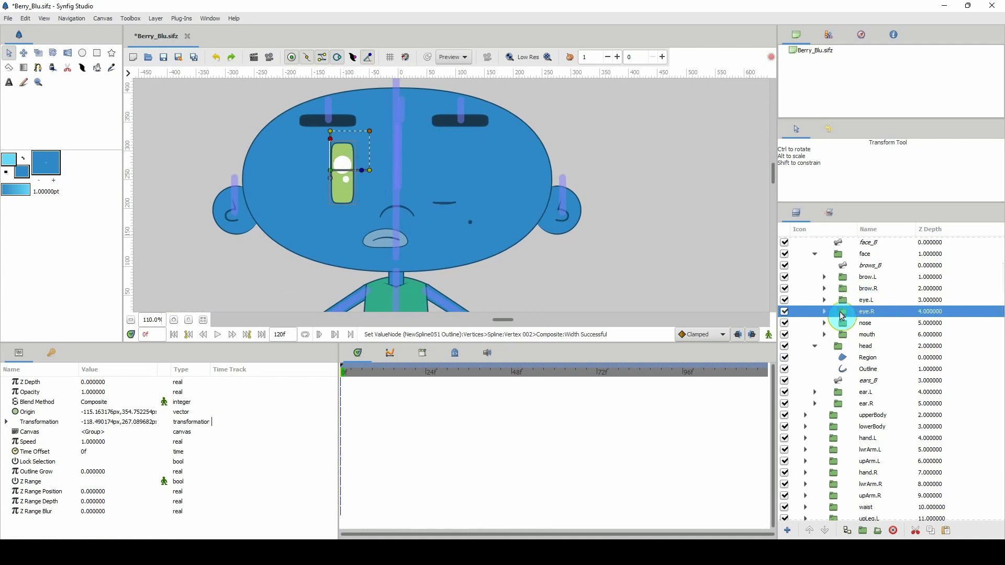